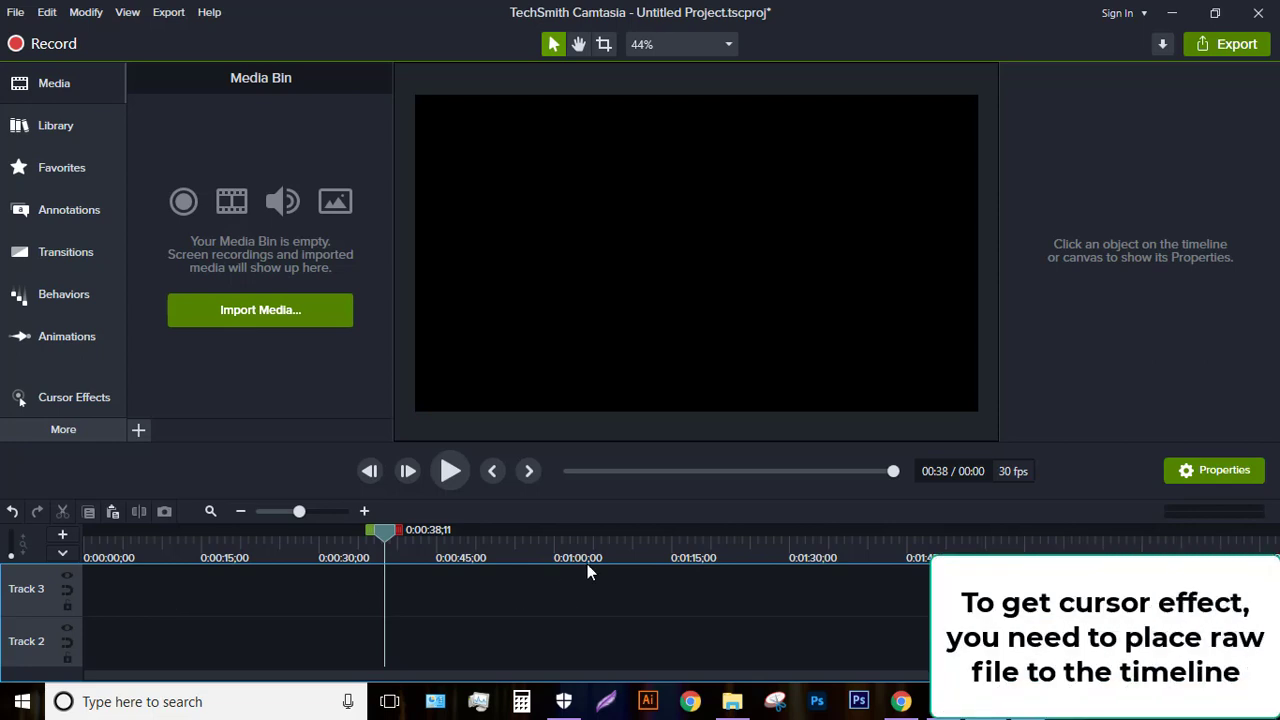
- Place the raw screen recording at the start of the timeline and remove all empty tracks
left_click_drag(582, 564, 582, 568)
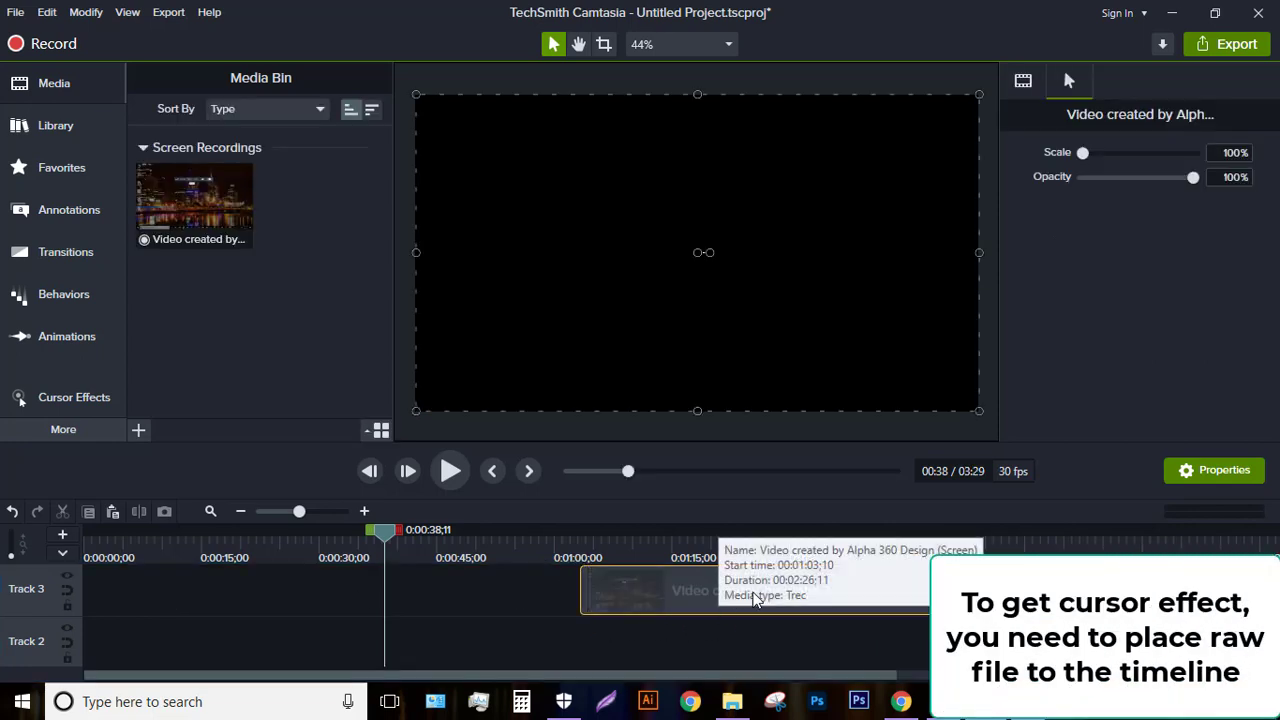
left_click_drag(770, 597, 270, 600)
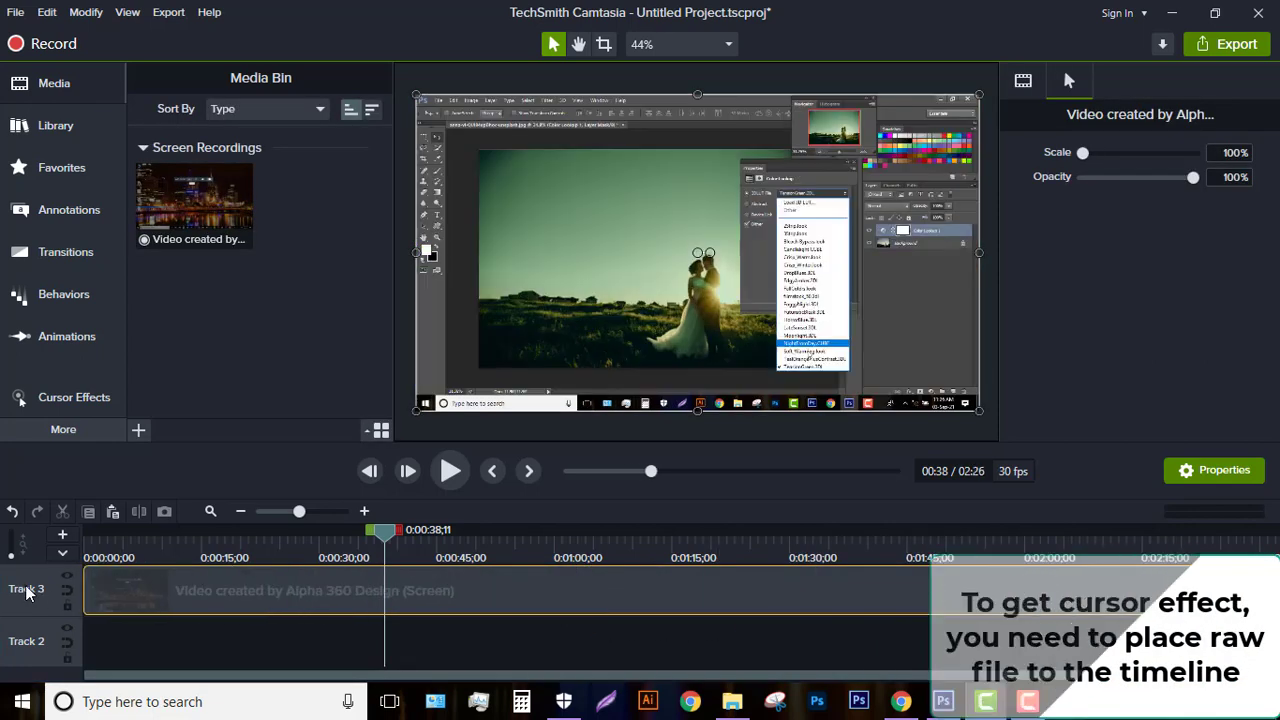
right_click(533, 641)
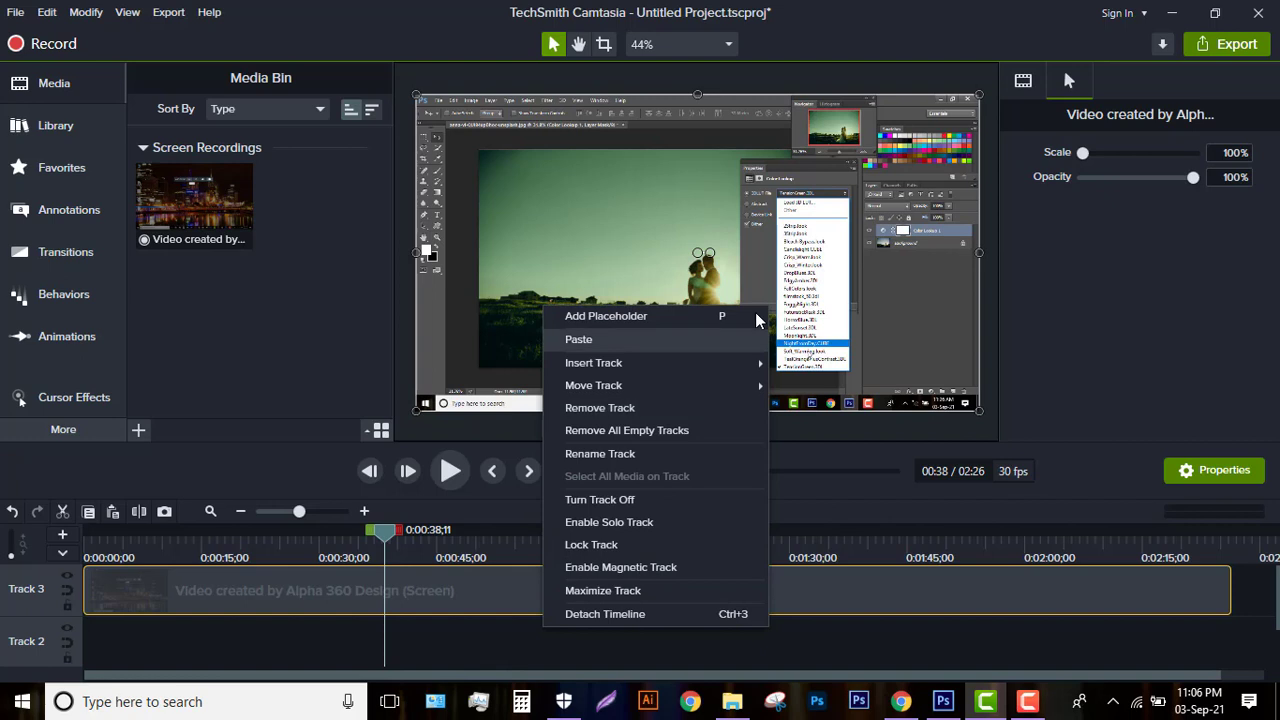
left_click(670, 432)
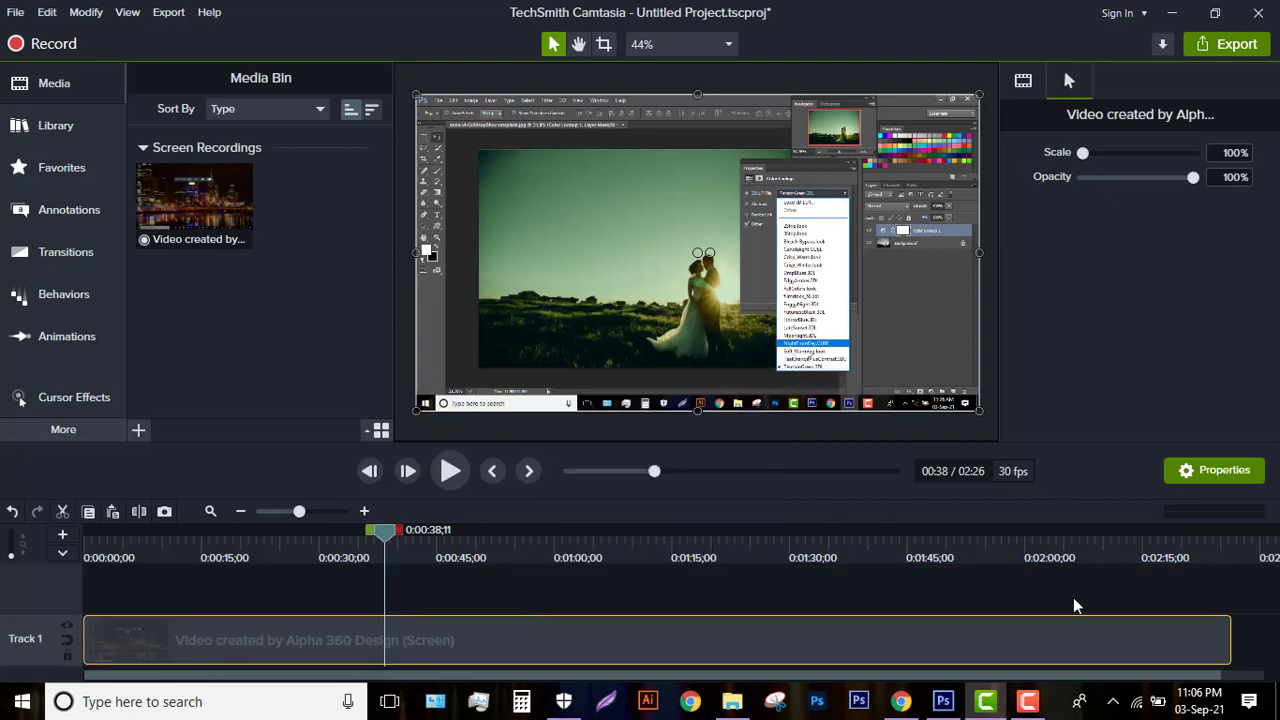
- Add the Highlight cursor effect to the recording clip and play back part of the video before and after adding it
left_click_drag(375, 531, 112, 531)
left_click(147, 535)
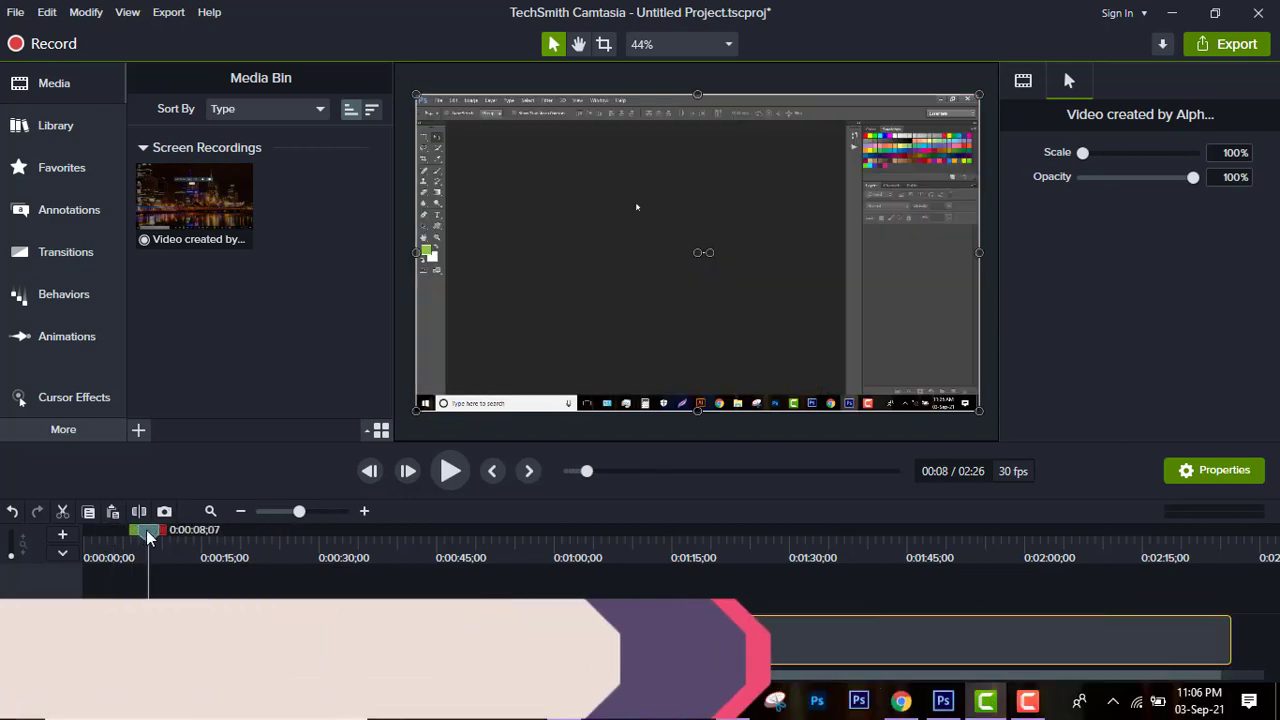
left_click(88, 400)
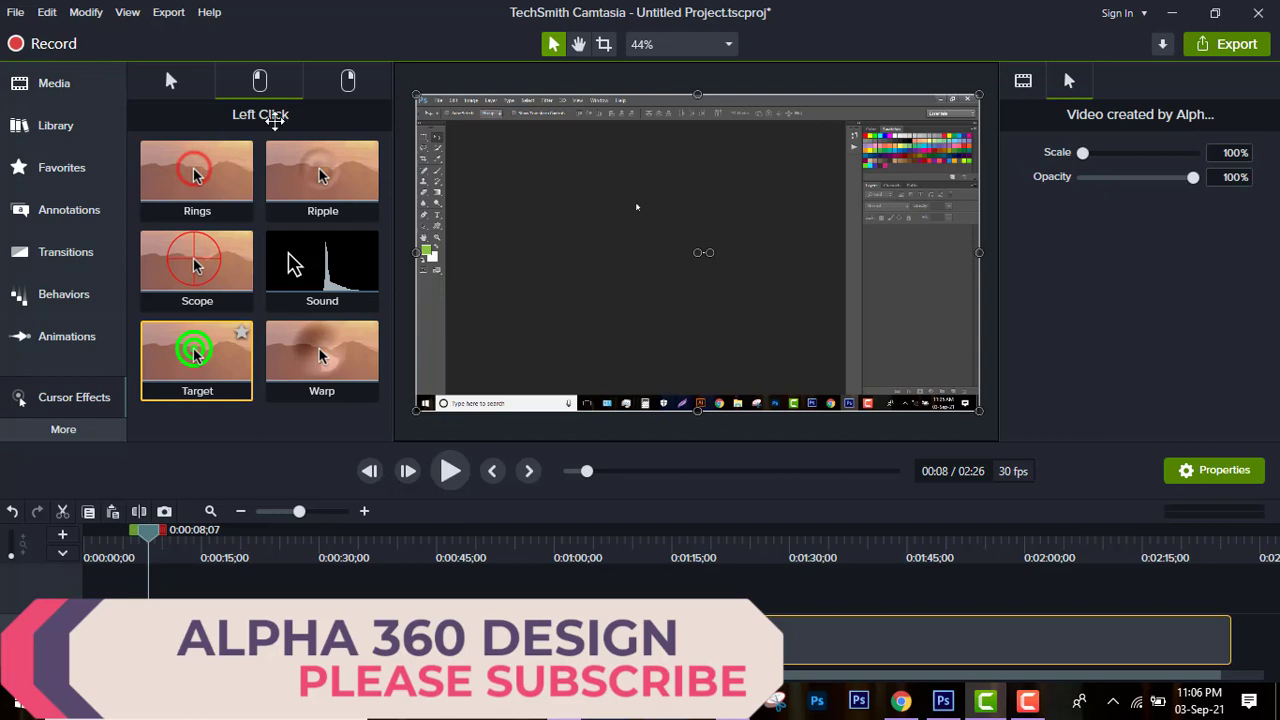
left_click(171, 82)
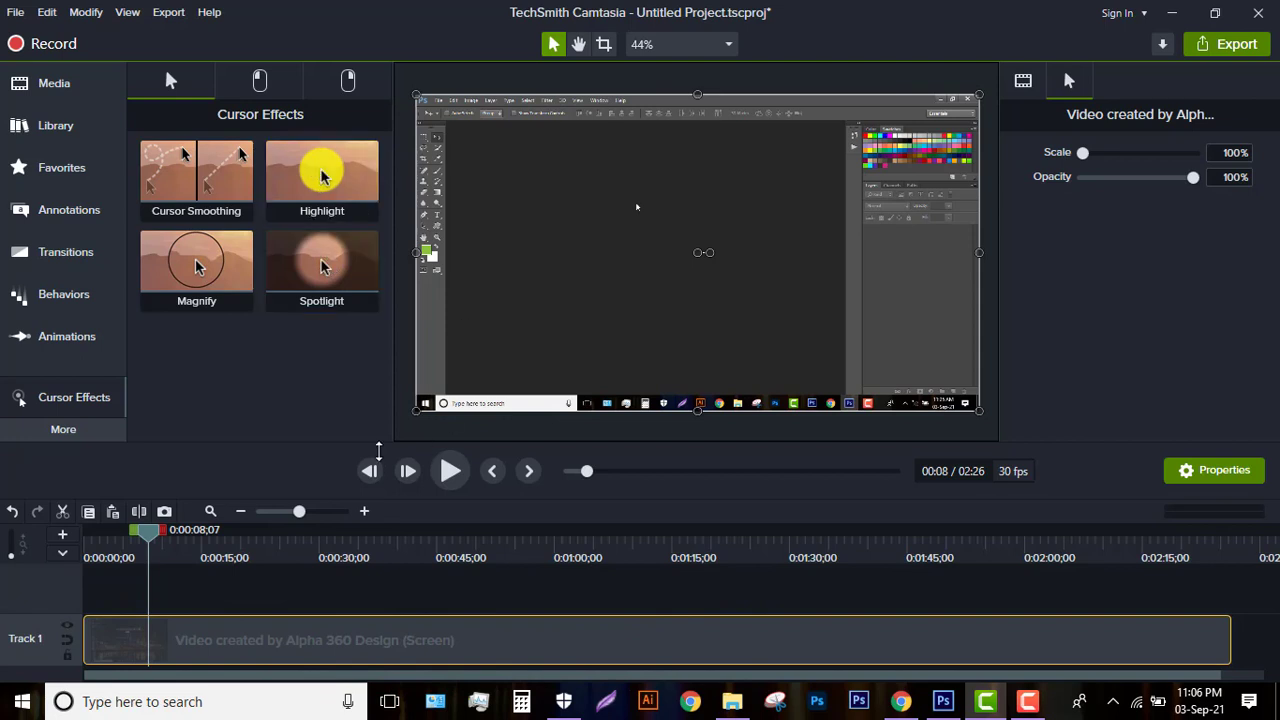
left_click(450, 471)
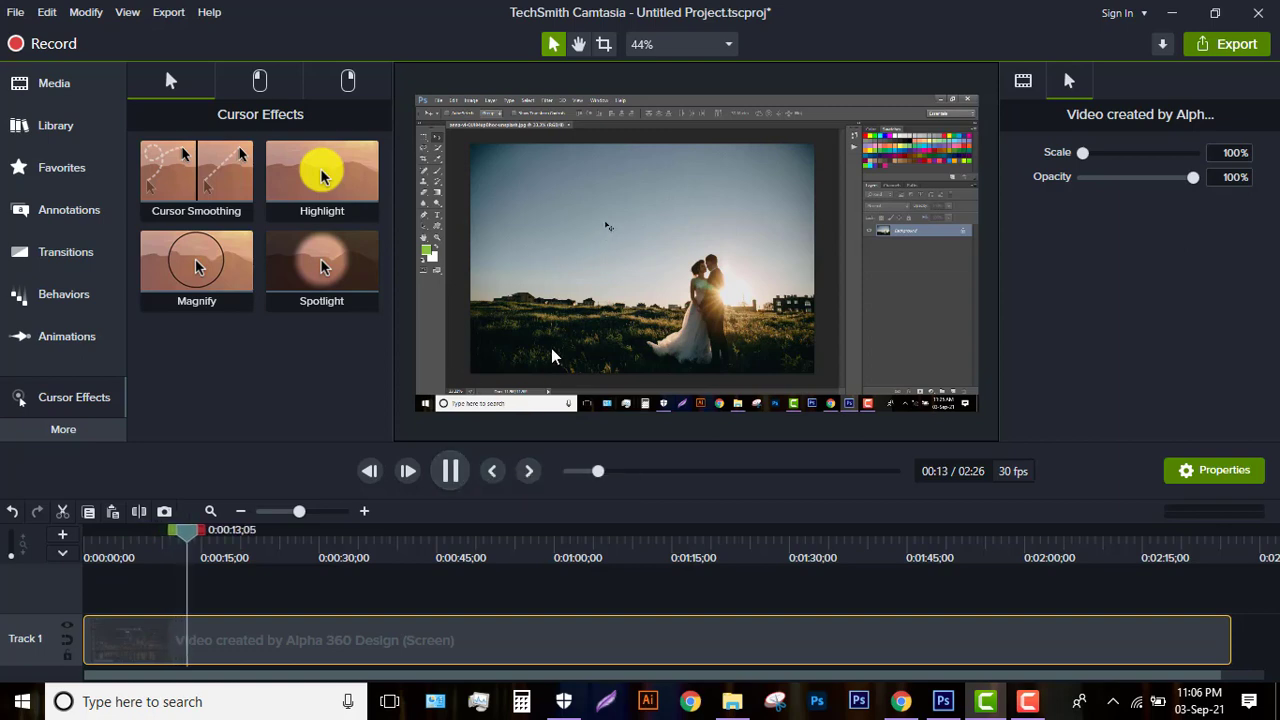
left_click(436, 470)
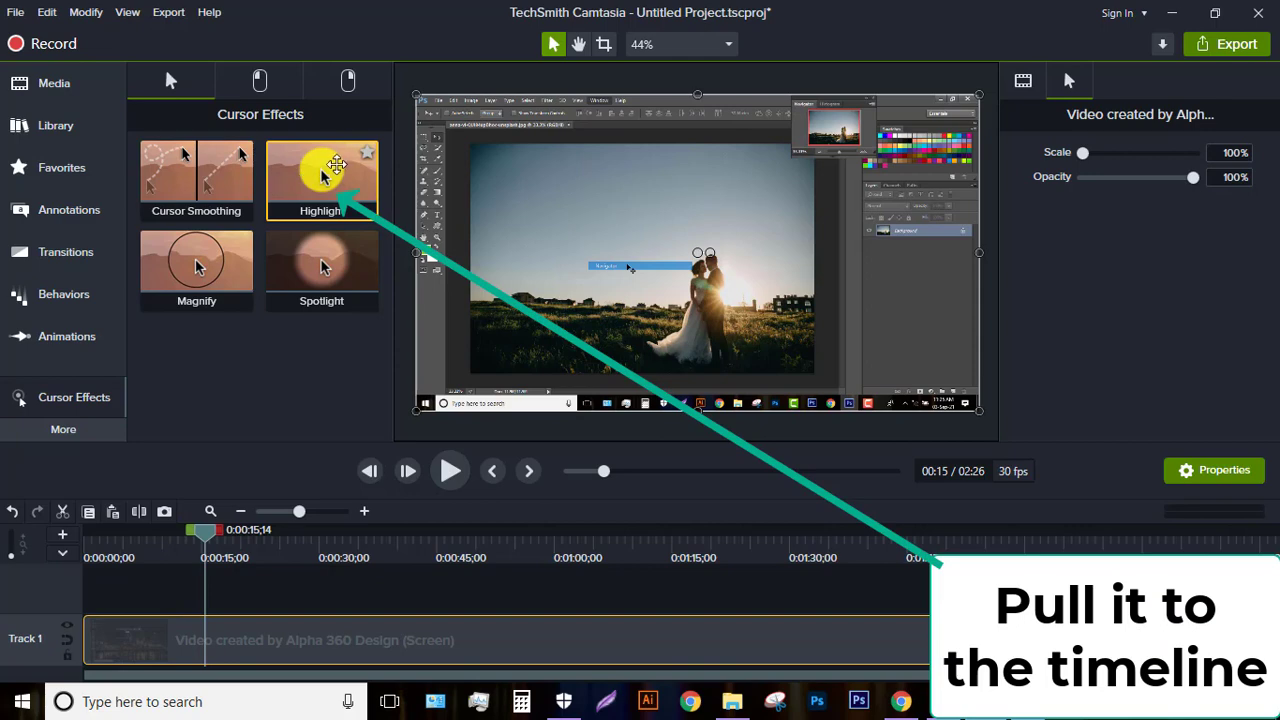
left_click_drag(336, 165, 216, 636)
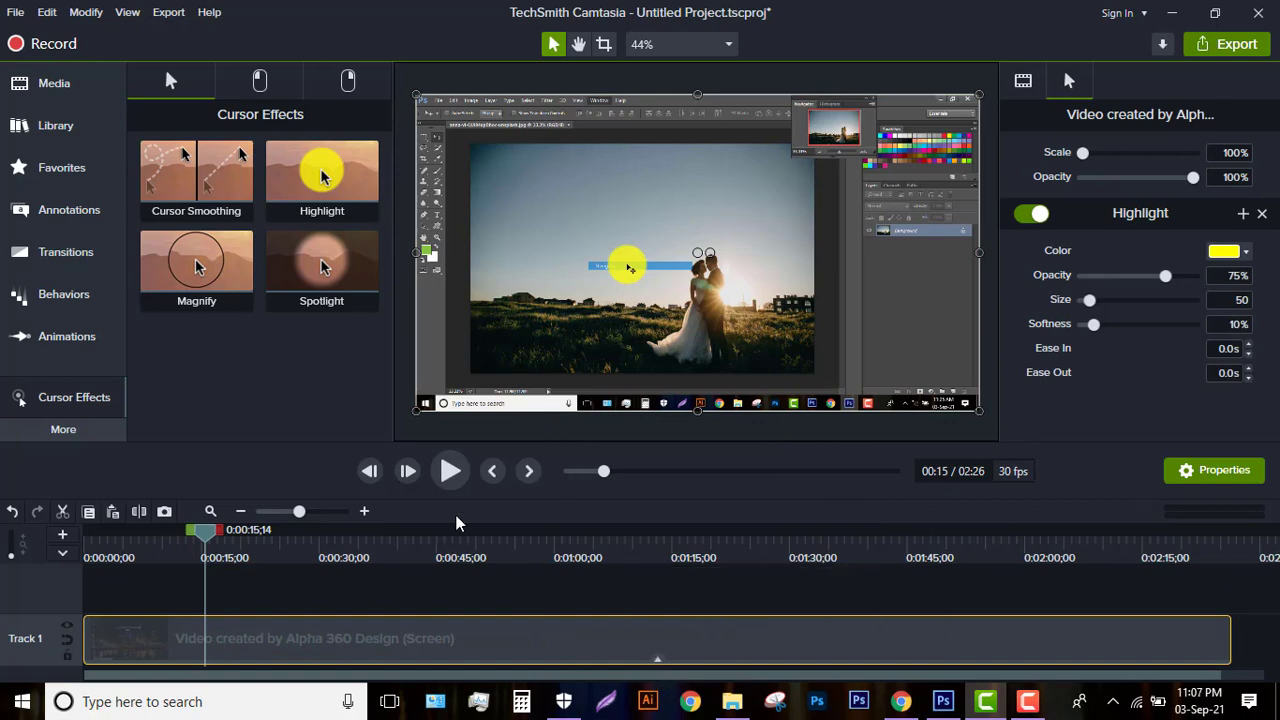
left_click(450, 471)
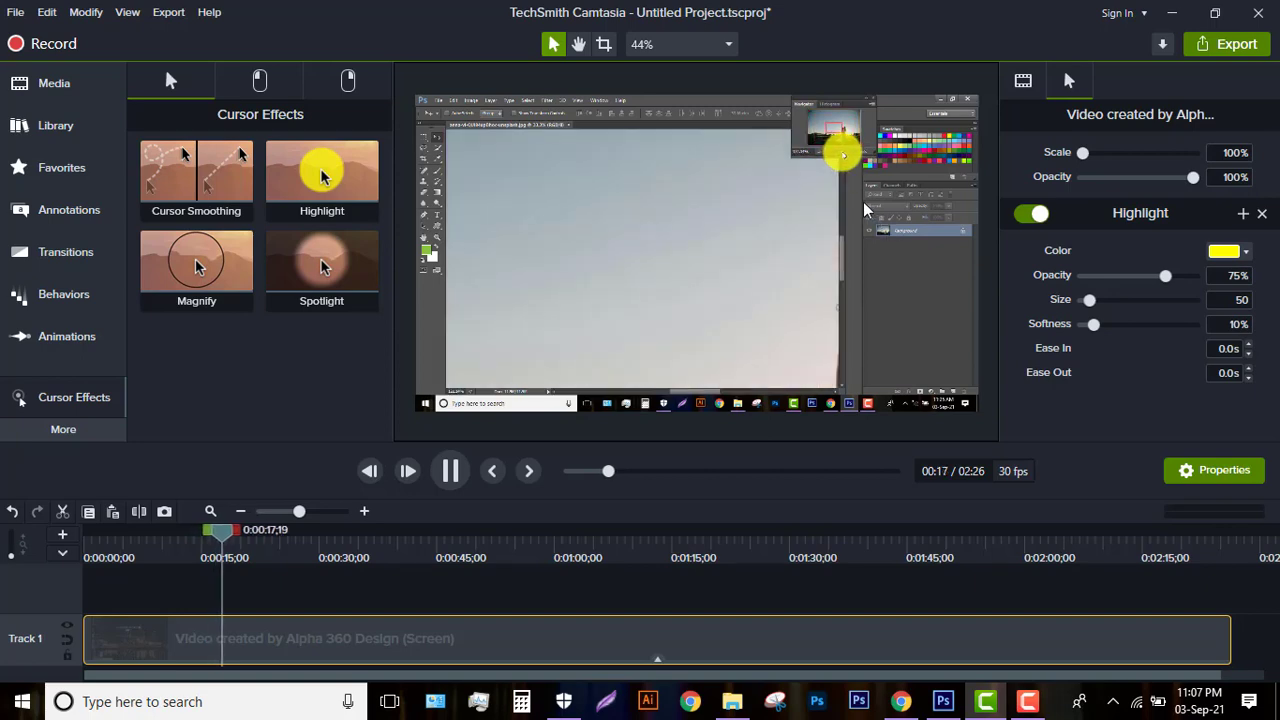
key("space")
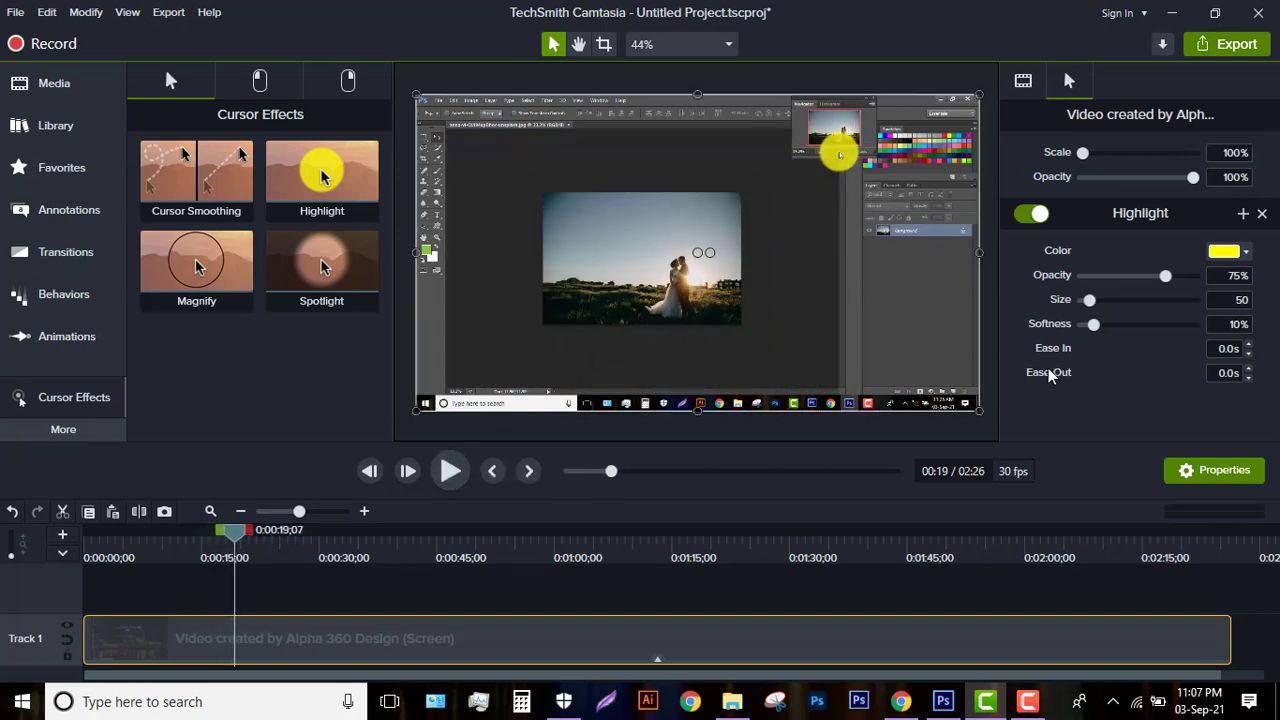
- Try a highlight size of 436 and play back two sections of the recording to check it
left_click_drag(1099, 306, 1147, 308)
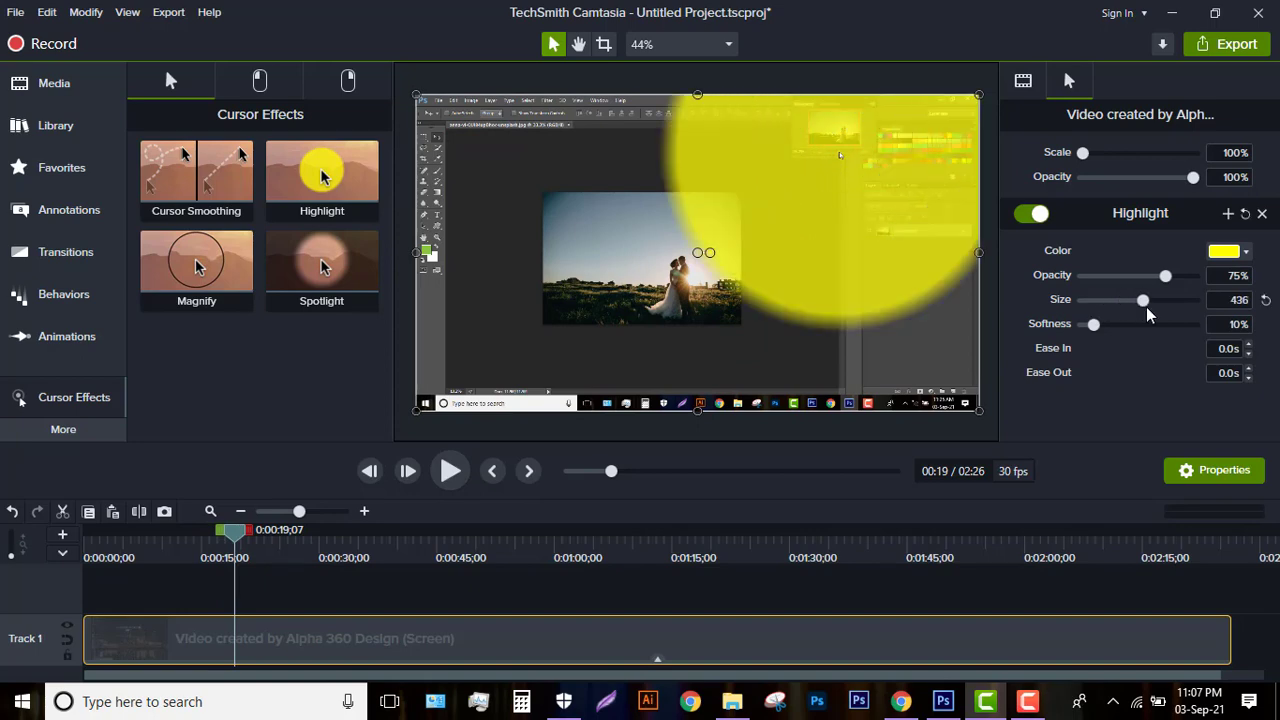
left_click(452, 472)
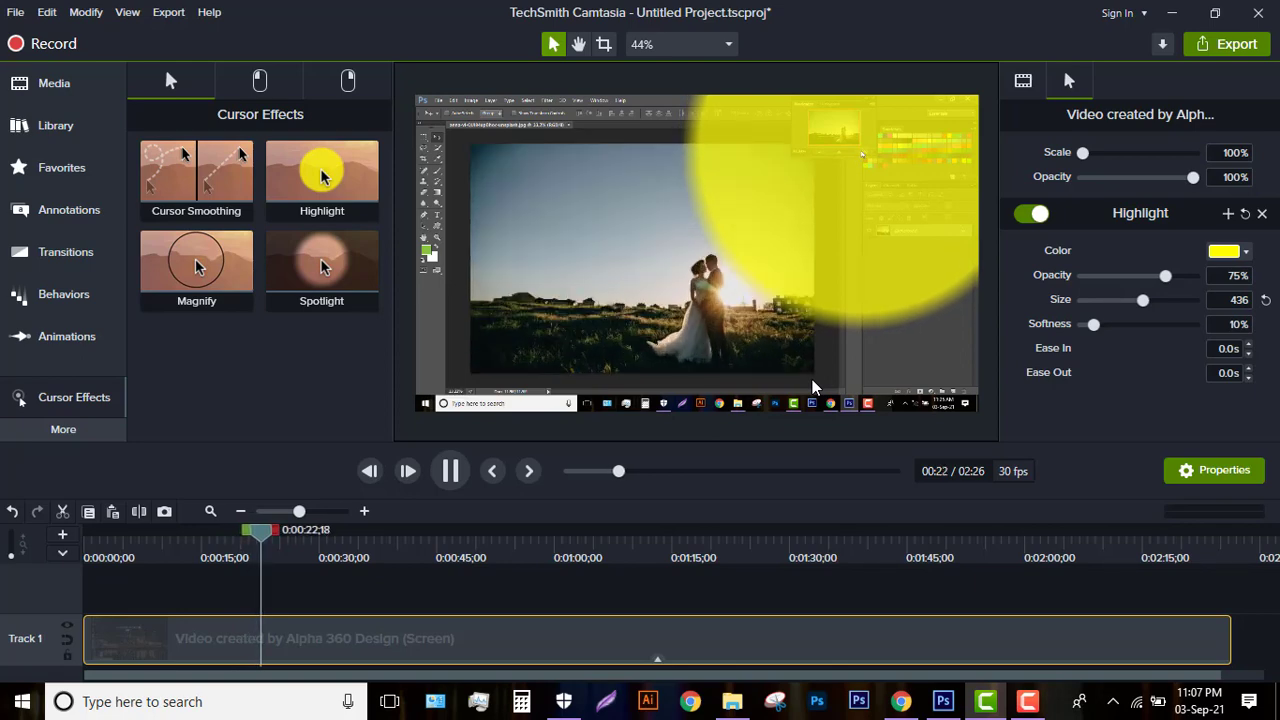
left_click(350, 545)
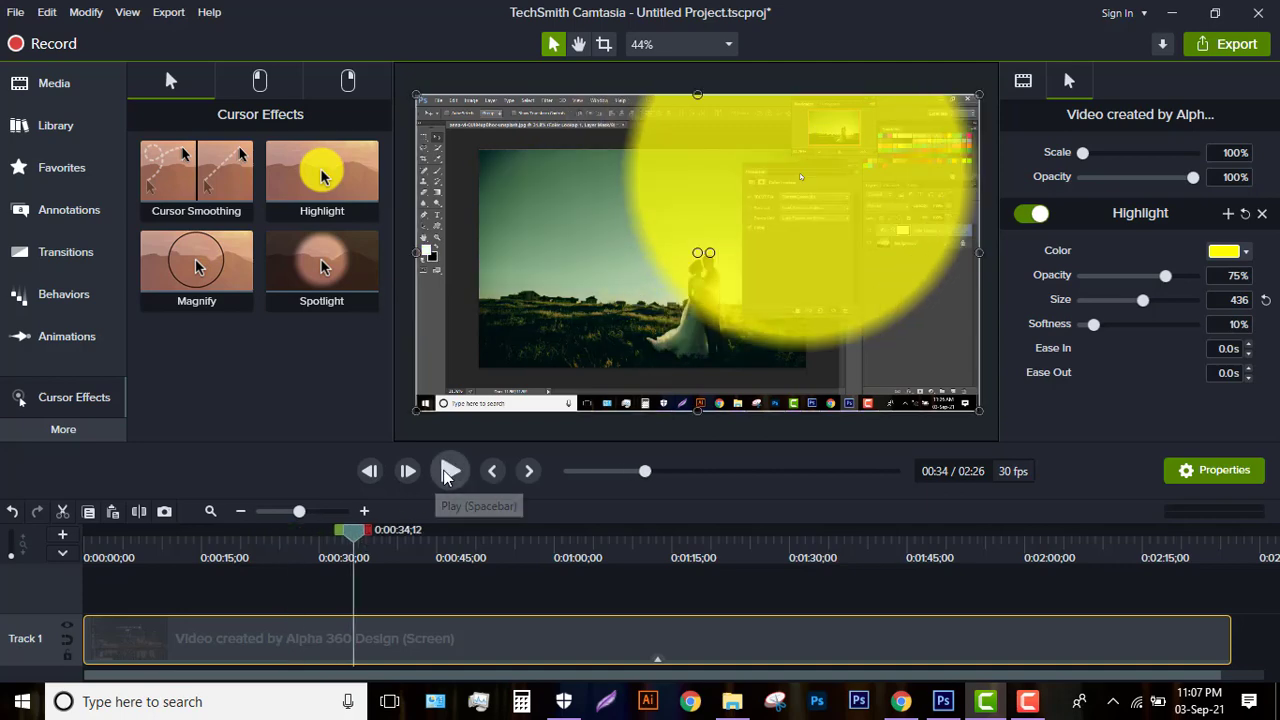
left_click(450, 470)
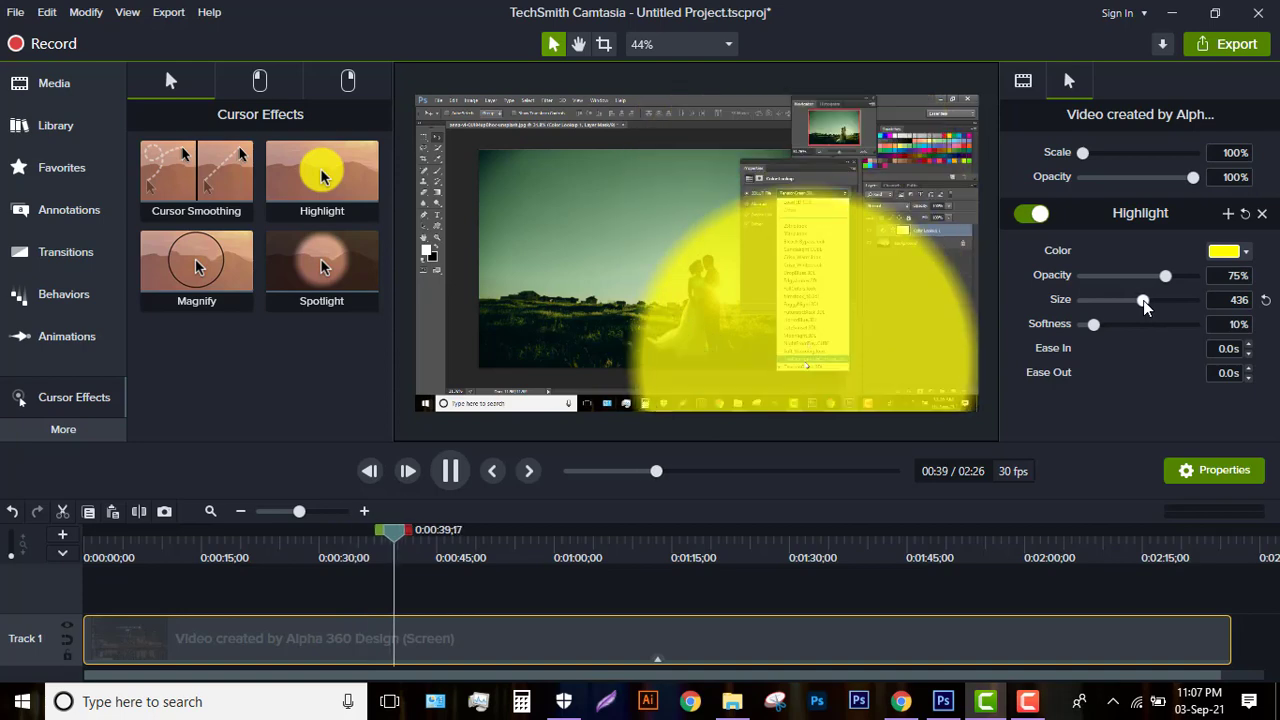
- Set the cursor highlight's size to 43 and its opacity to 43%, and preview the clip briefly
left_click_drag(1143, 300, 1088, 306)
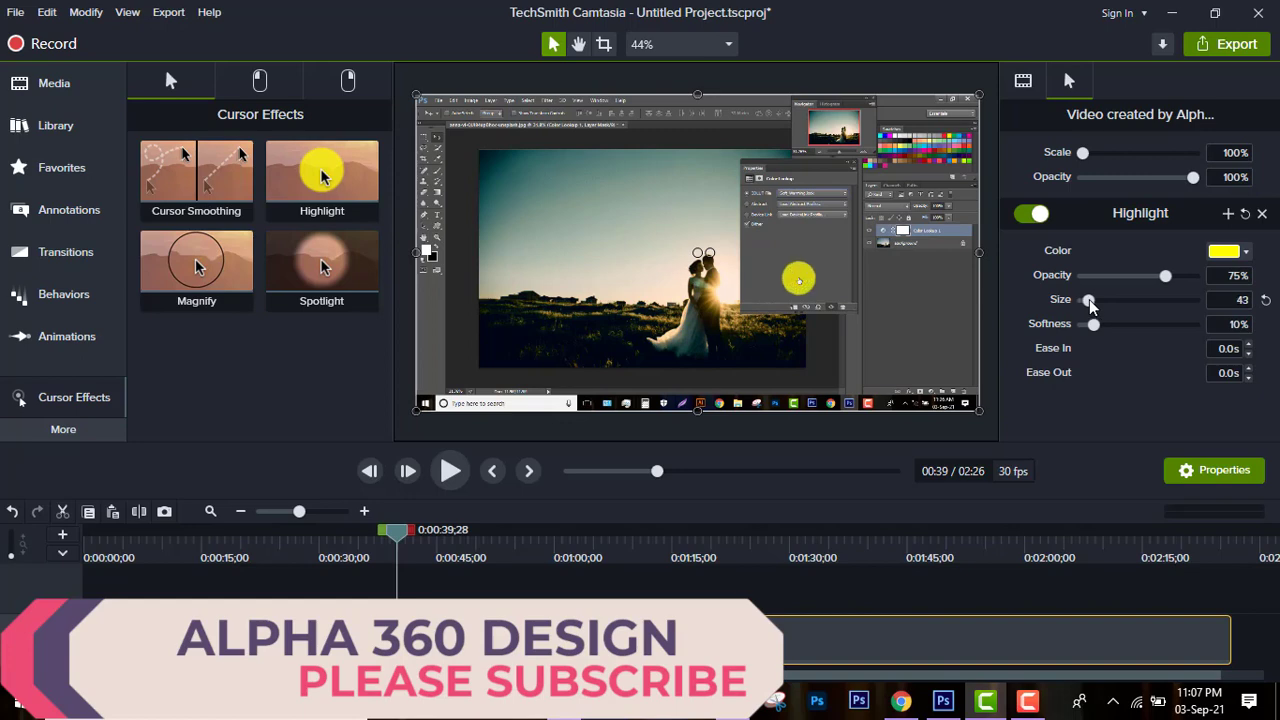
left_click_drag(1163, 276, 1129, 283)
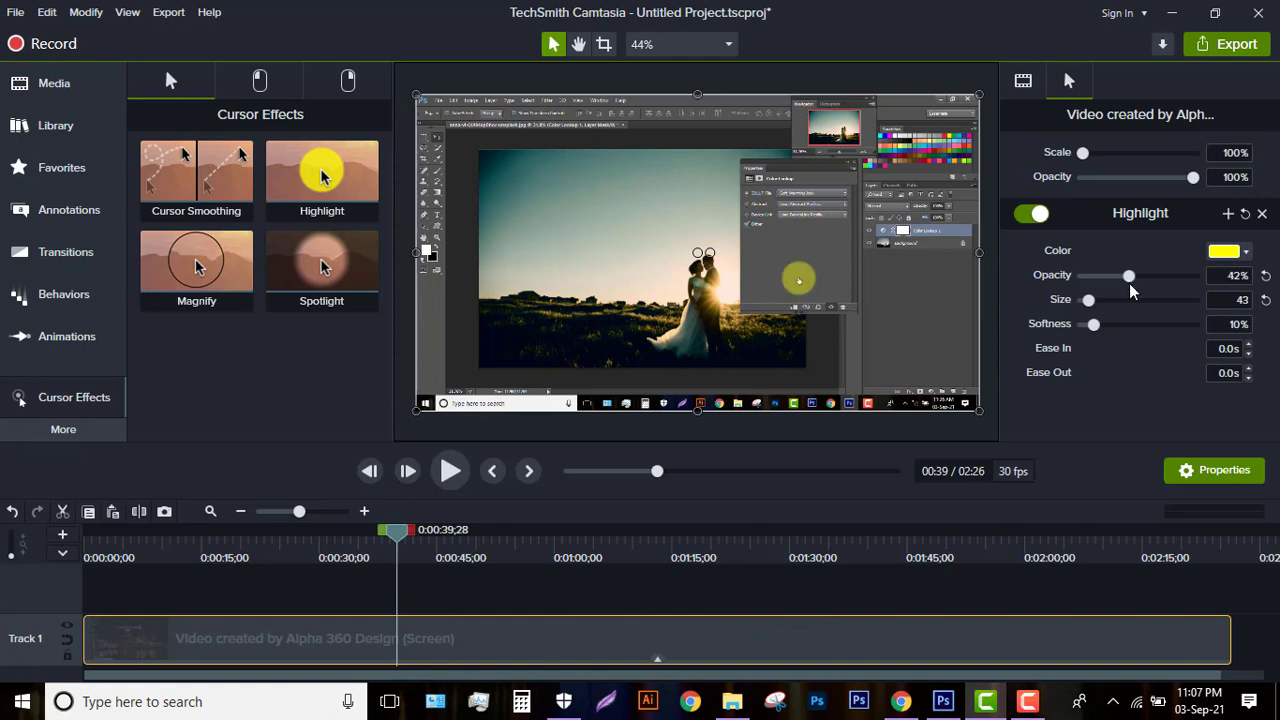
left_click(449, 472)
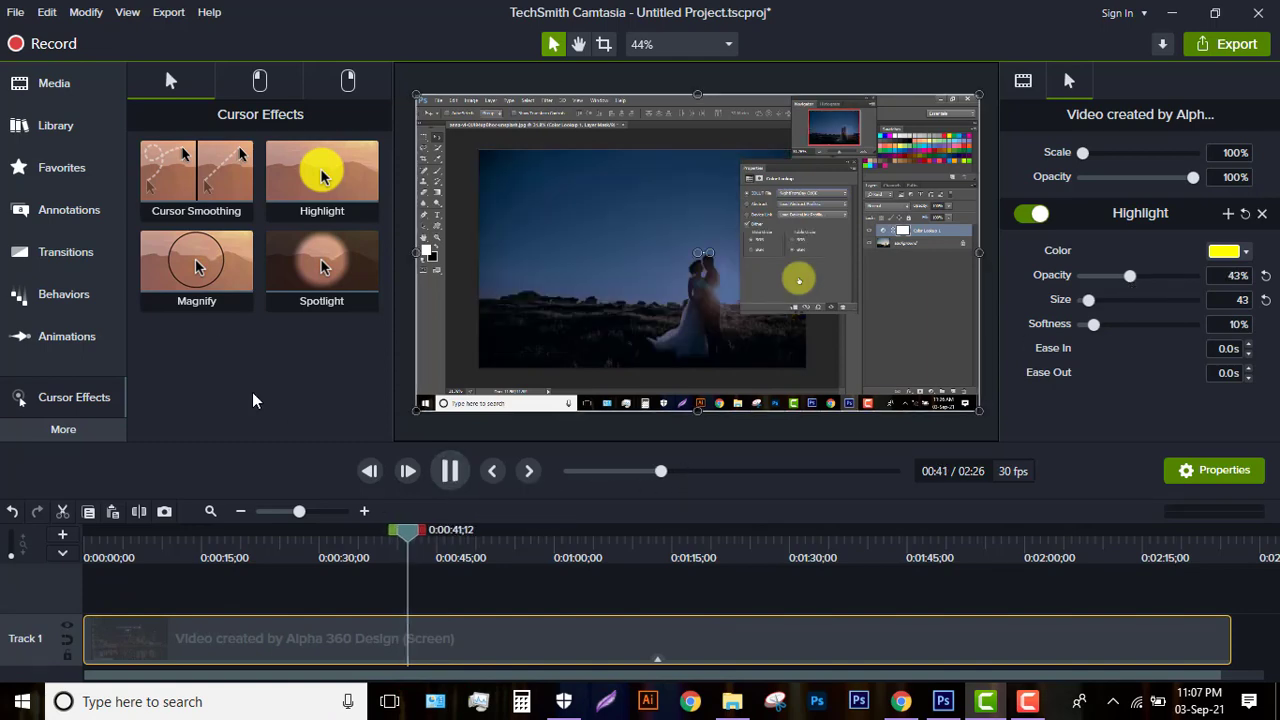
key("space")
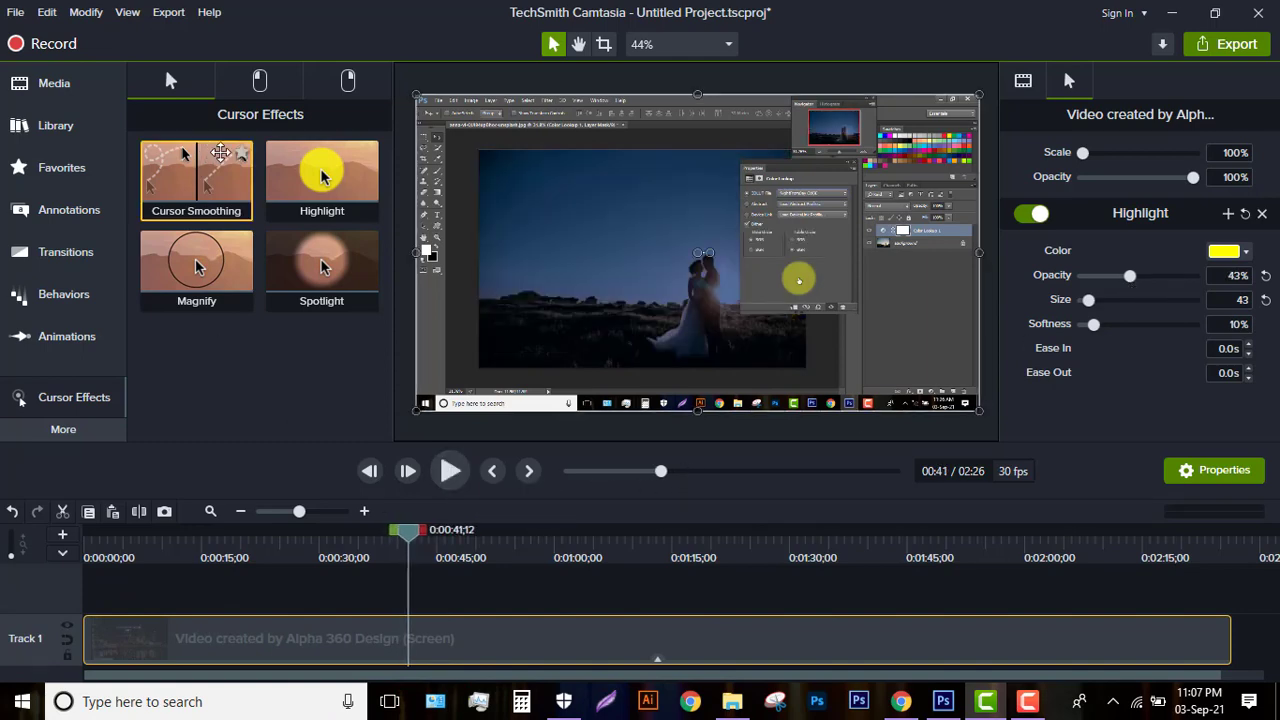
- Add the left-click Sound and Ripple cursor effects to the recording clip, playing it back after each one
left_click(259, 80)
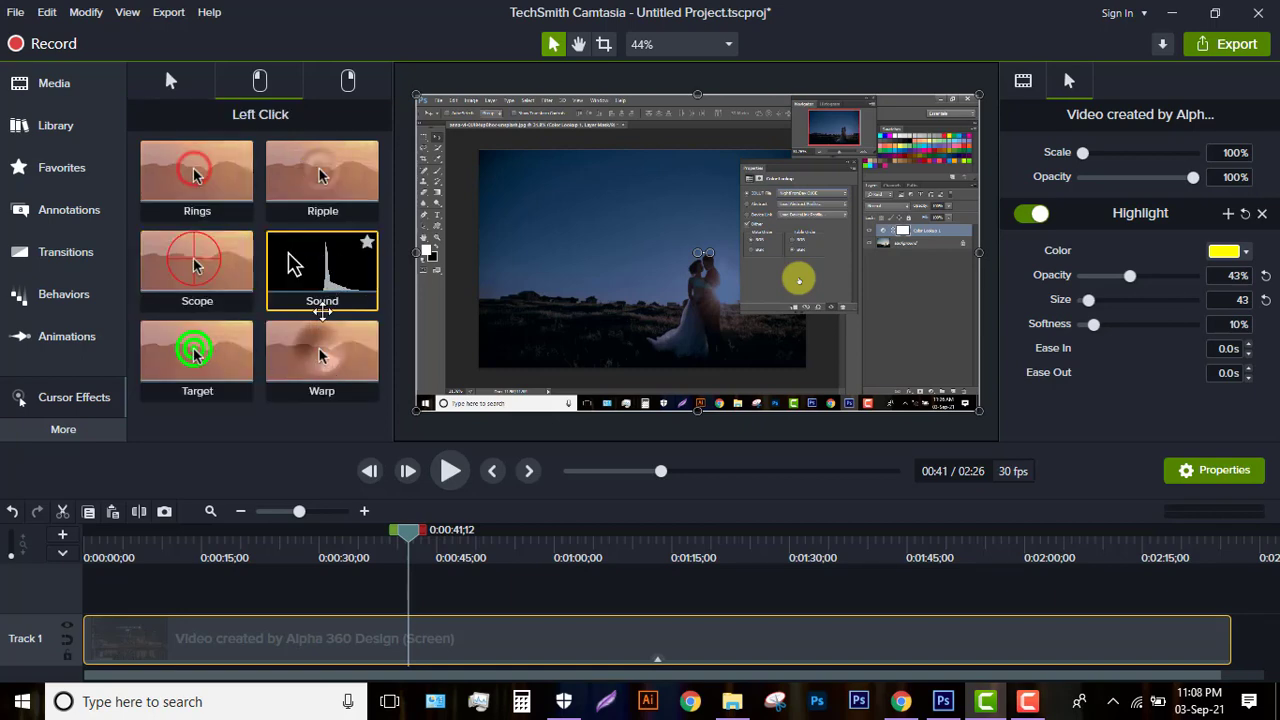
left_click_drag(322, 311, 460, 648)
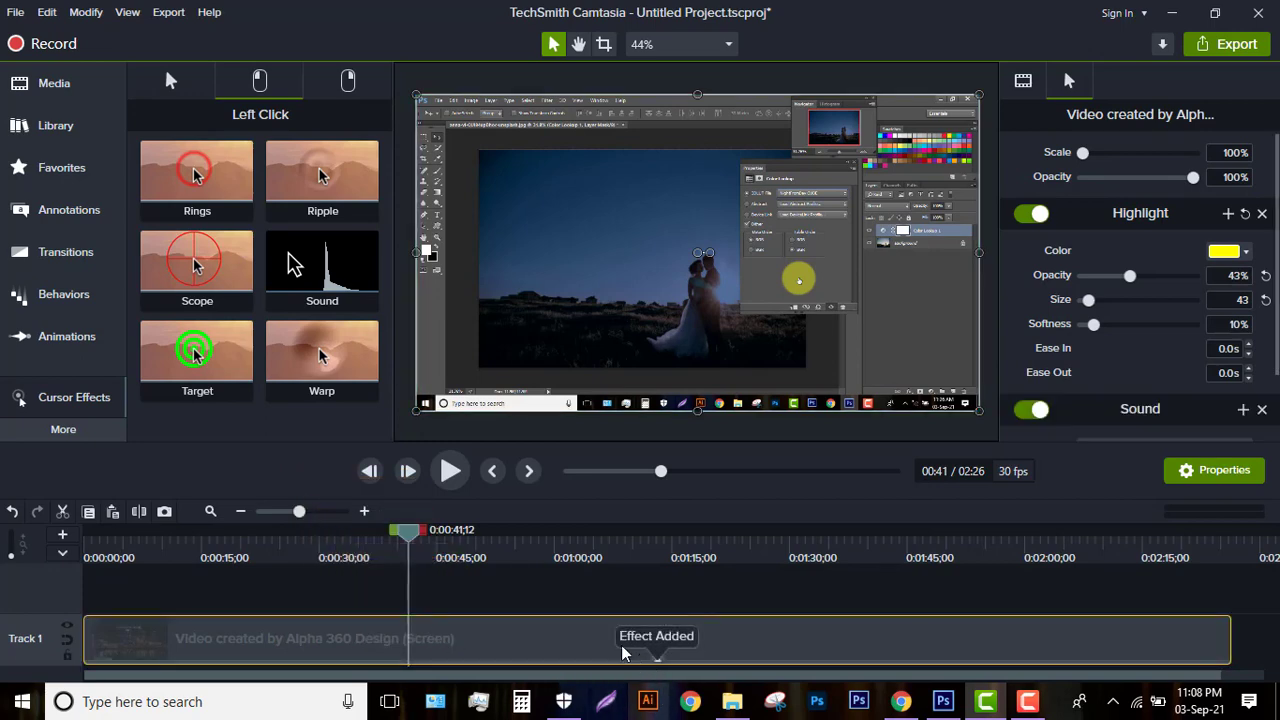
left_click(449, 472)
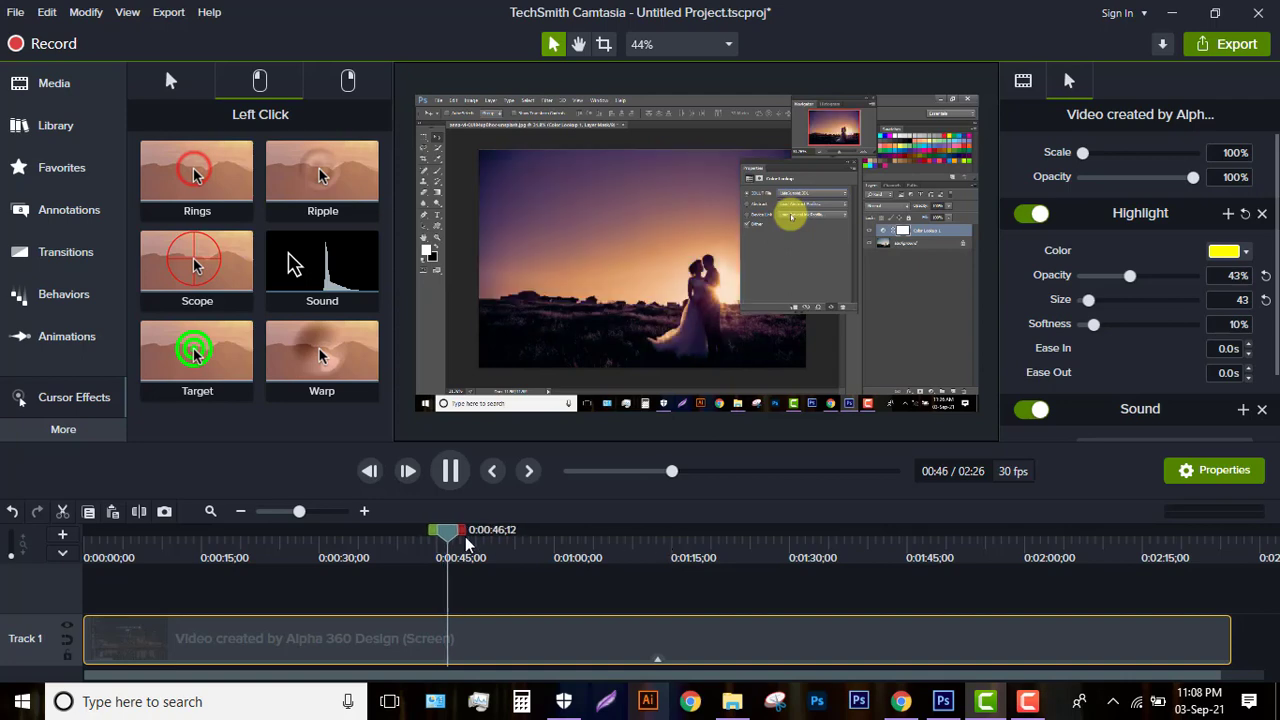
left_click_drag(454, 540, 606, 540)
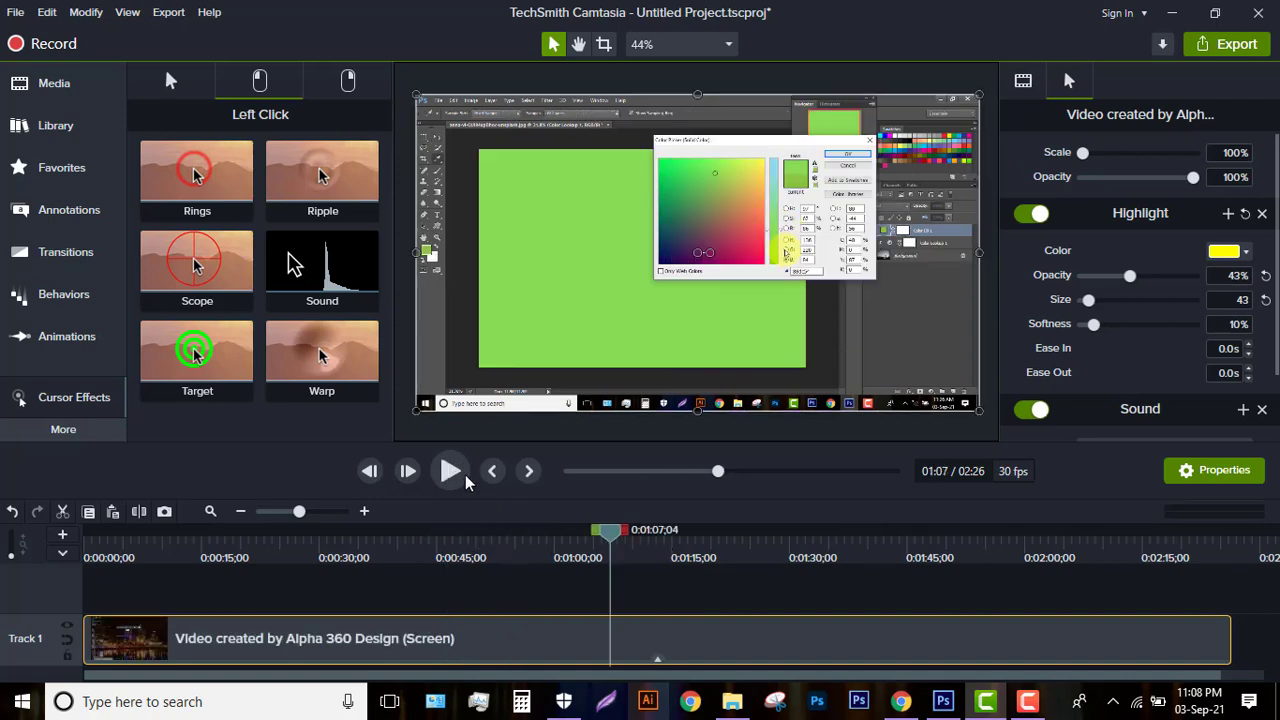
left_click(442, 476)
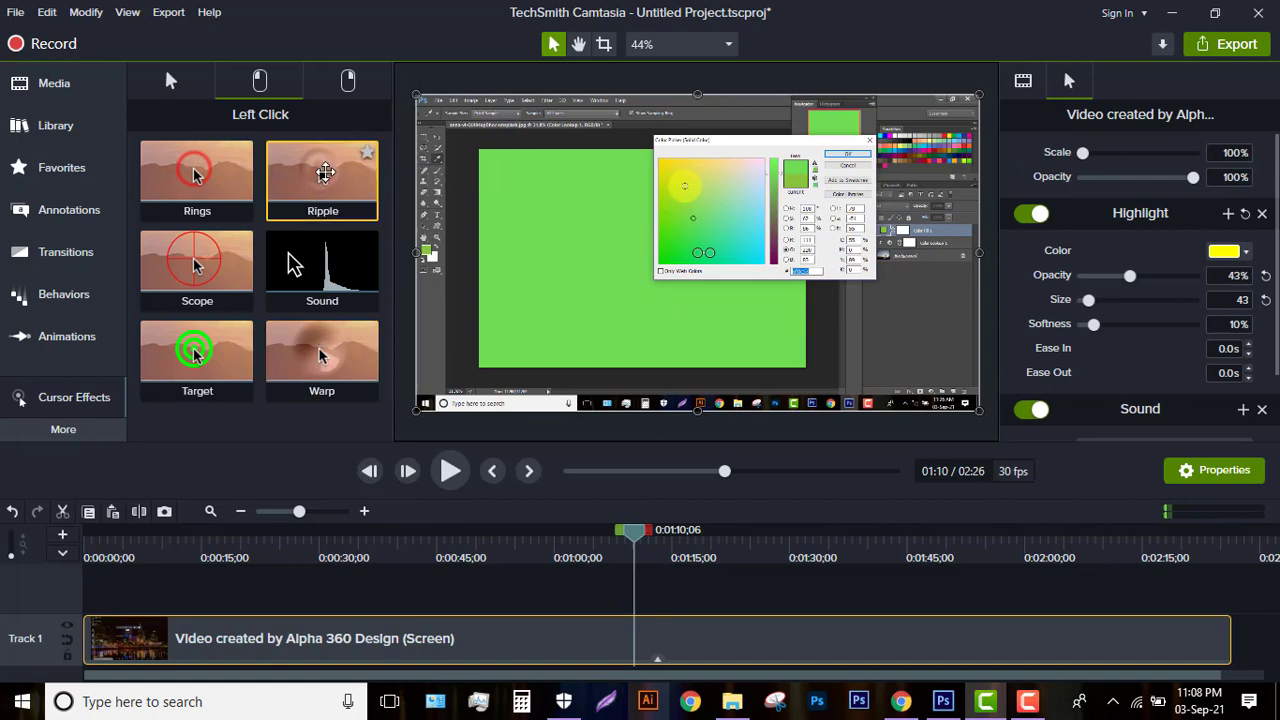
left_click_drag(485, 583, 580, 622)
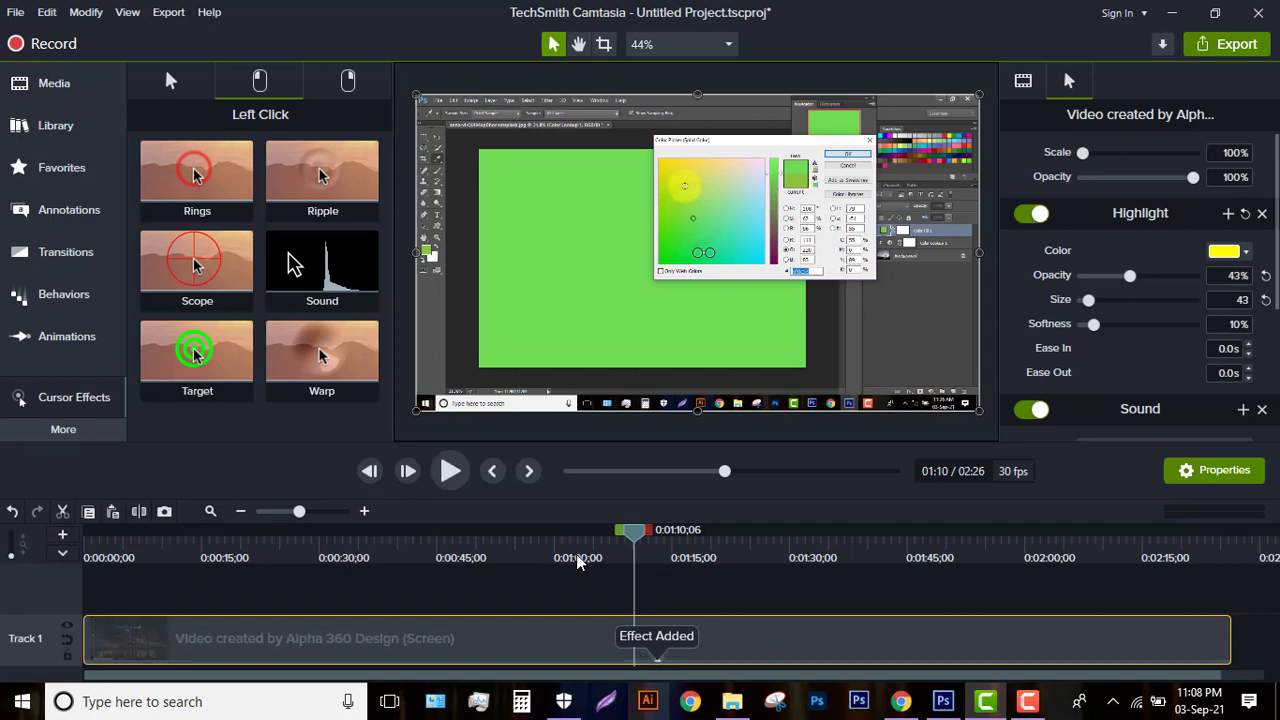
left_click(449, 471)
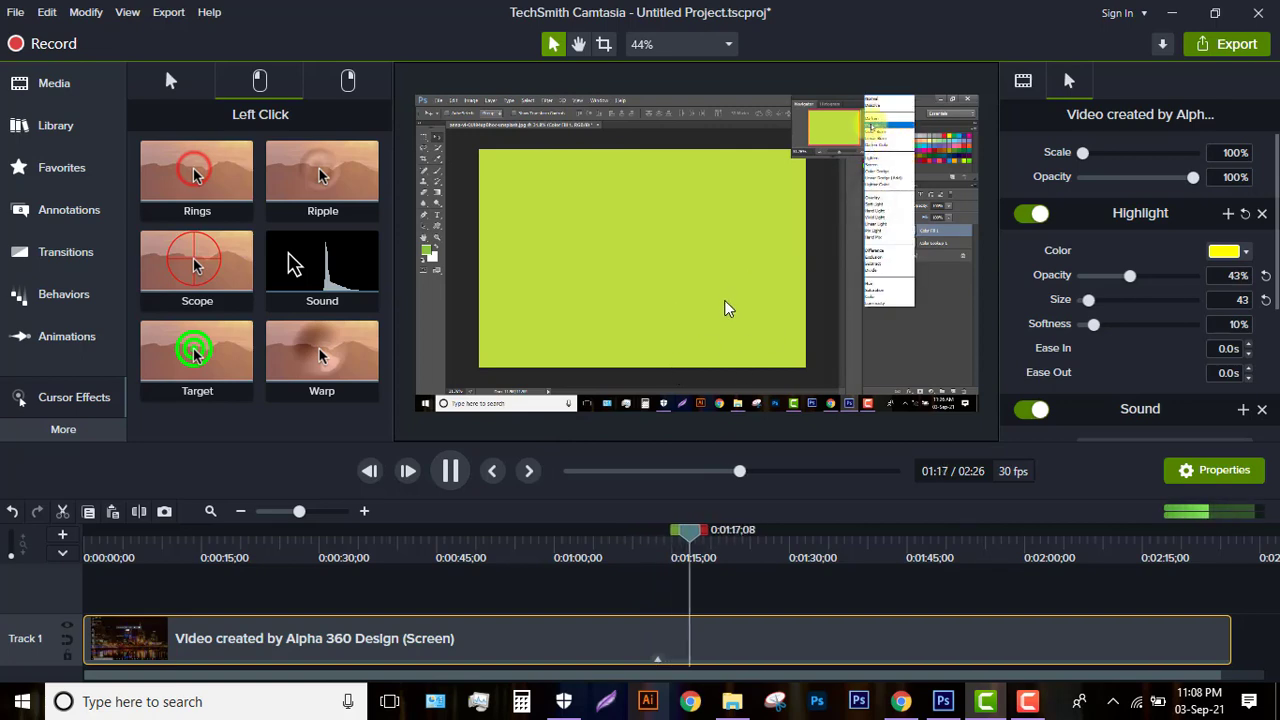
- Expand the clip's applied effects and examine the settings of Ripple, Sound and Highlight, then collapse them again
left_click(657, 659)
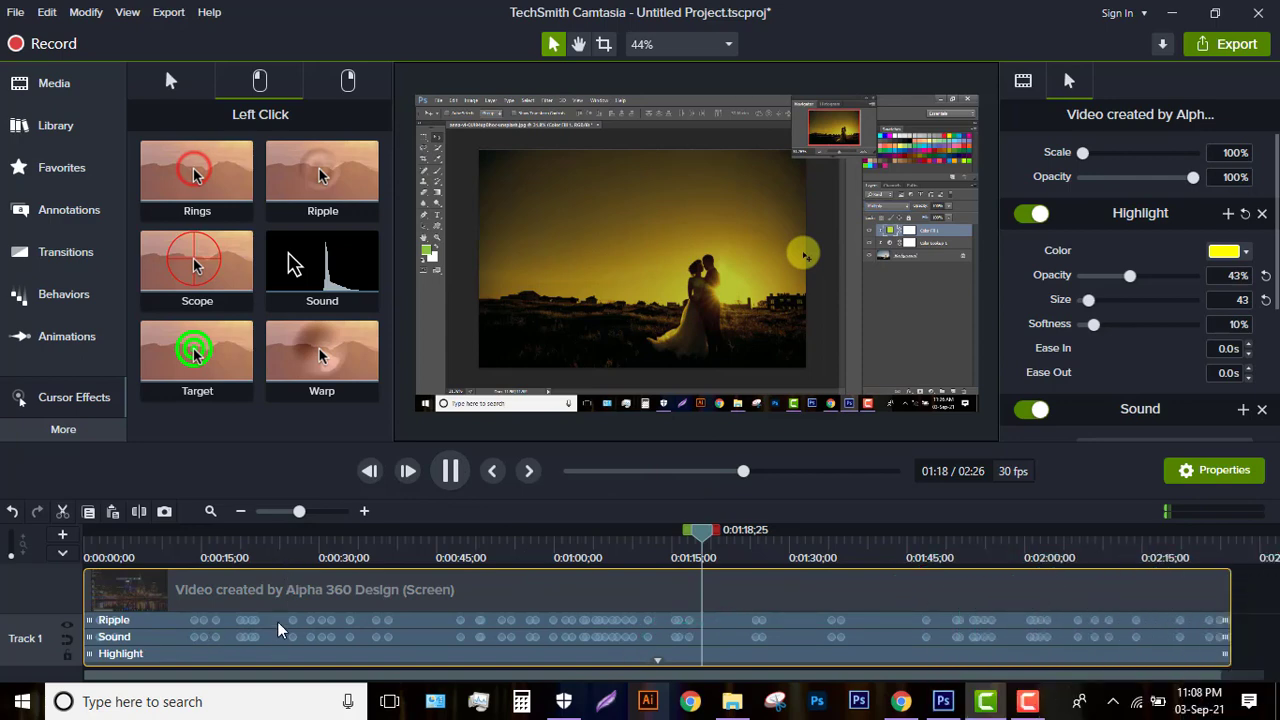
left_click(233, 623)
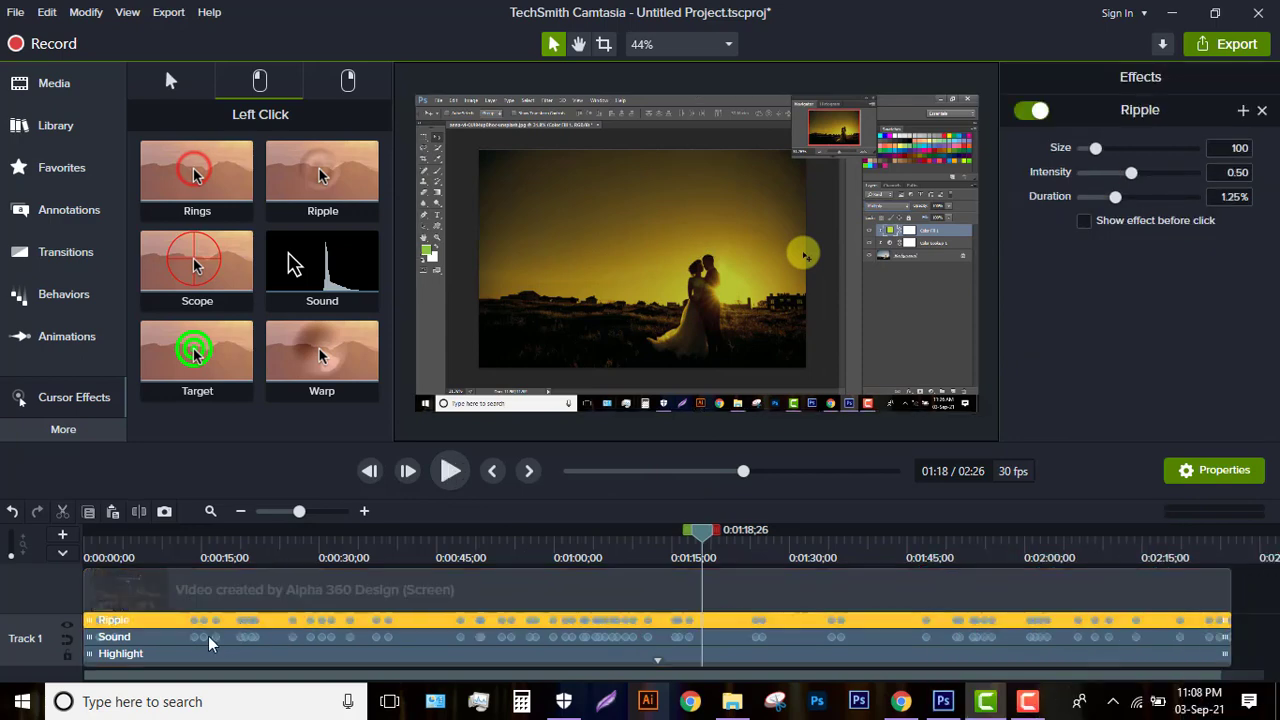
left_click(197, 637)
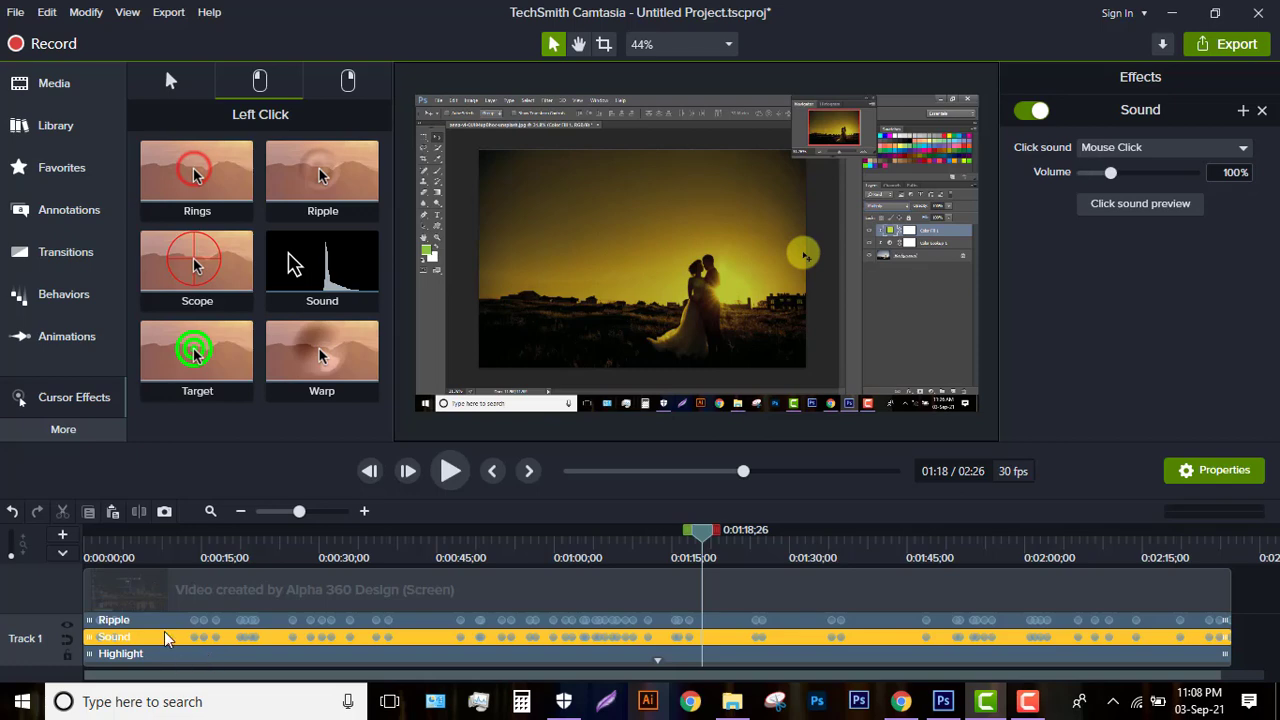
left_click(200, 653)
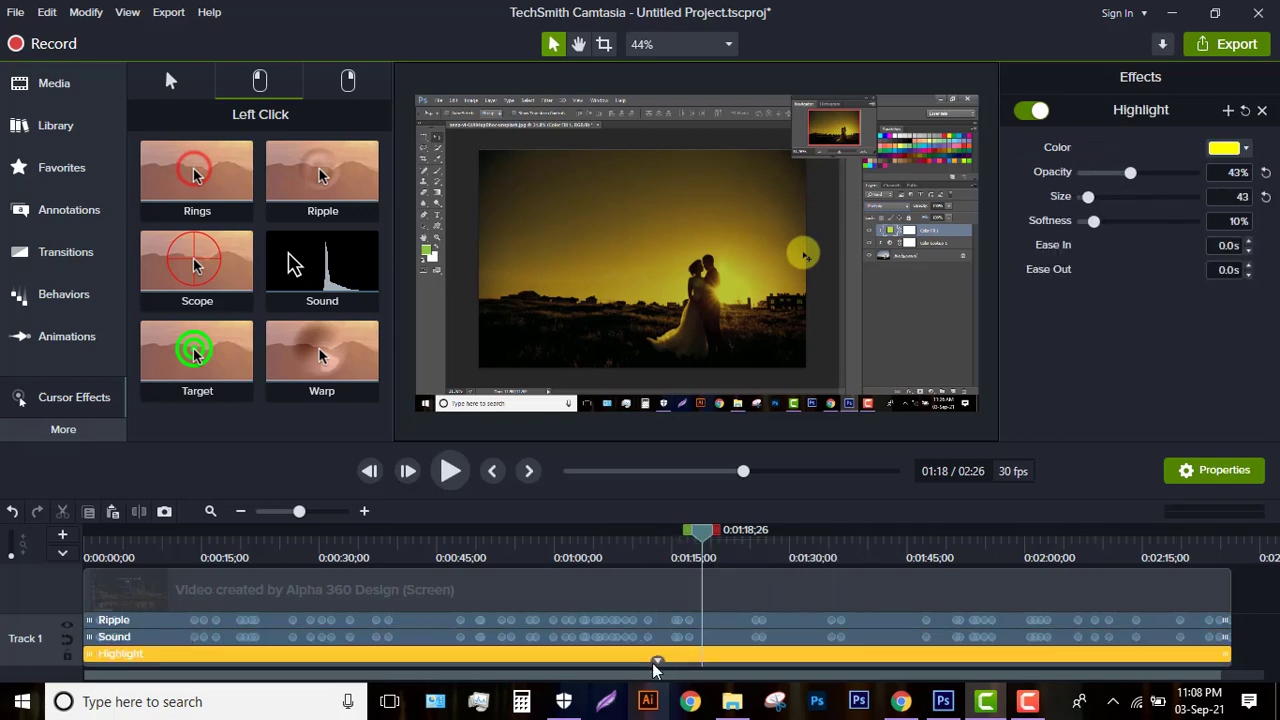
left_click(265, 590)
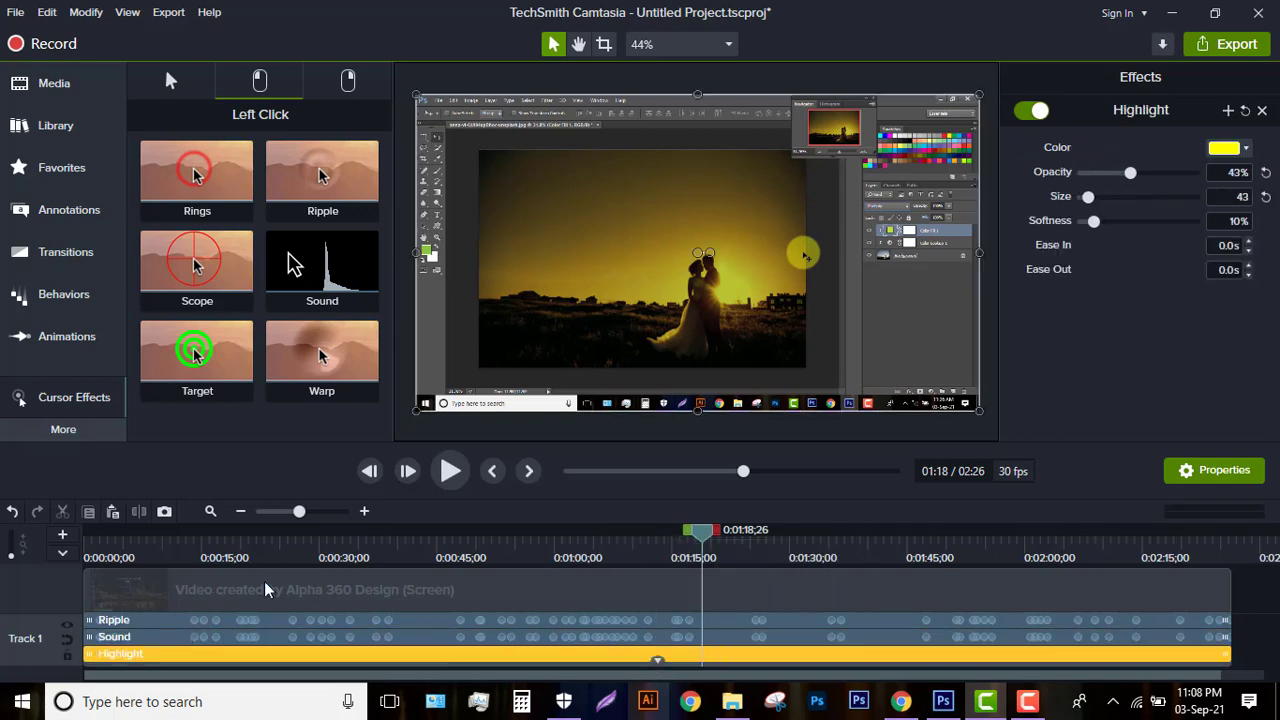
left_click(527, 576)
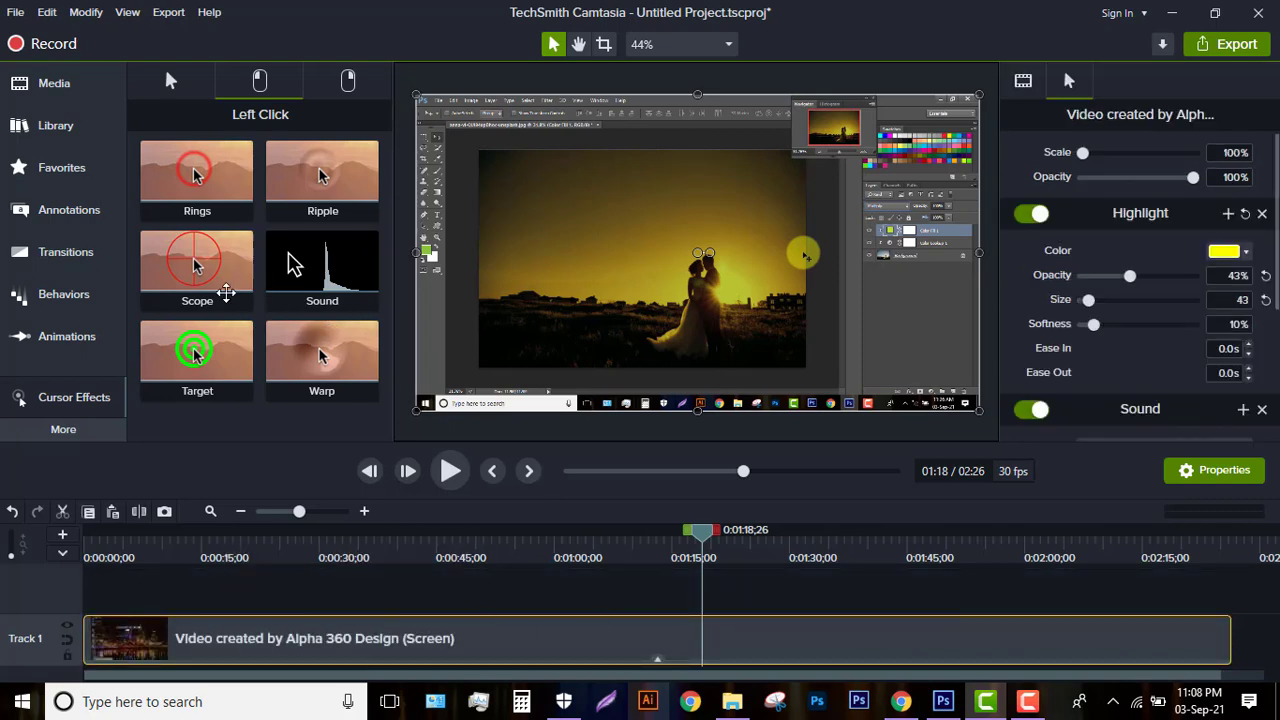
left_click(176, 83)
left_click(345, 85)
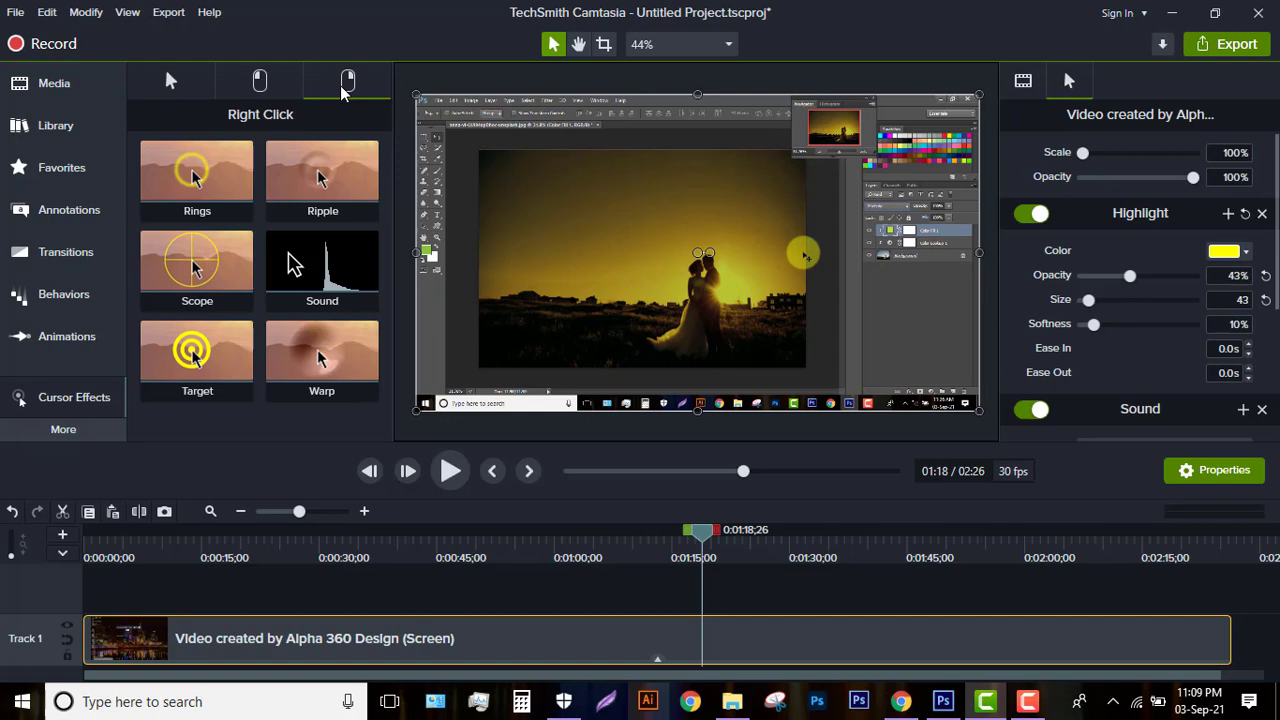
left_click(260, 84)
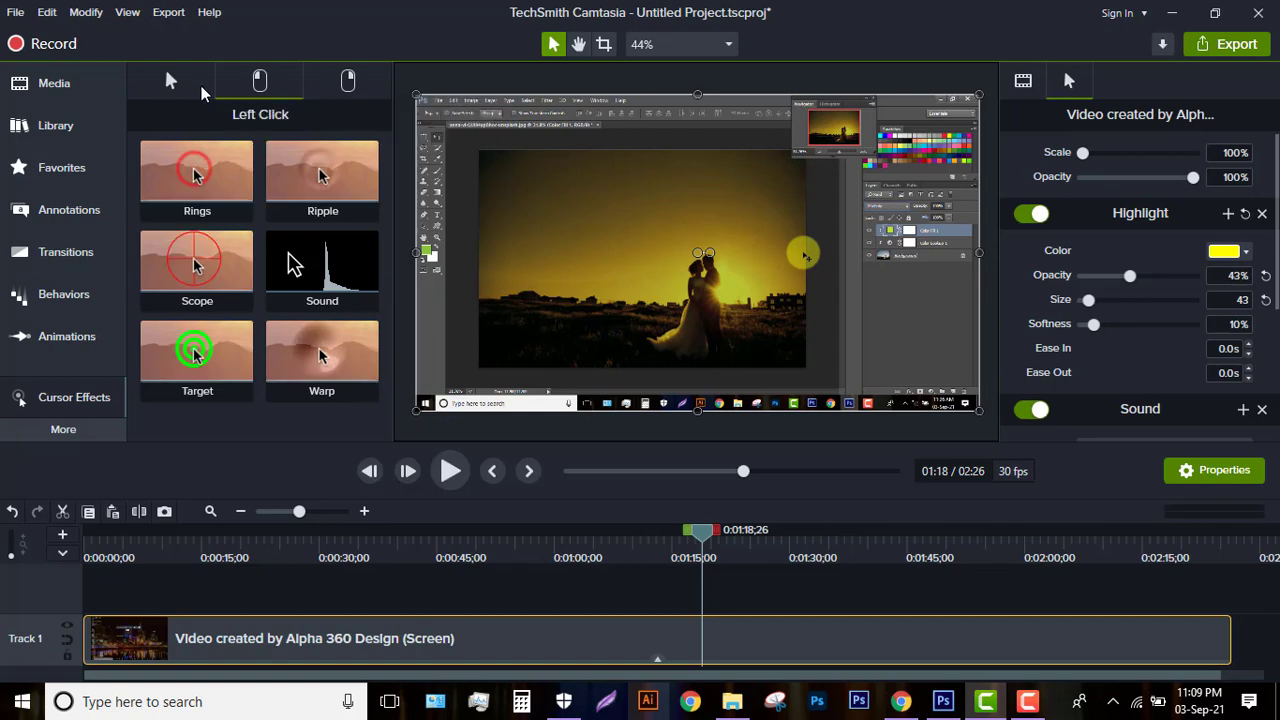
- Split the recording clip at 0:00:54;11 and 0:00:59;01 and select the short middle segment
left_click(176, 83)
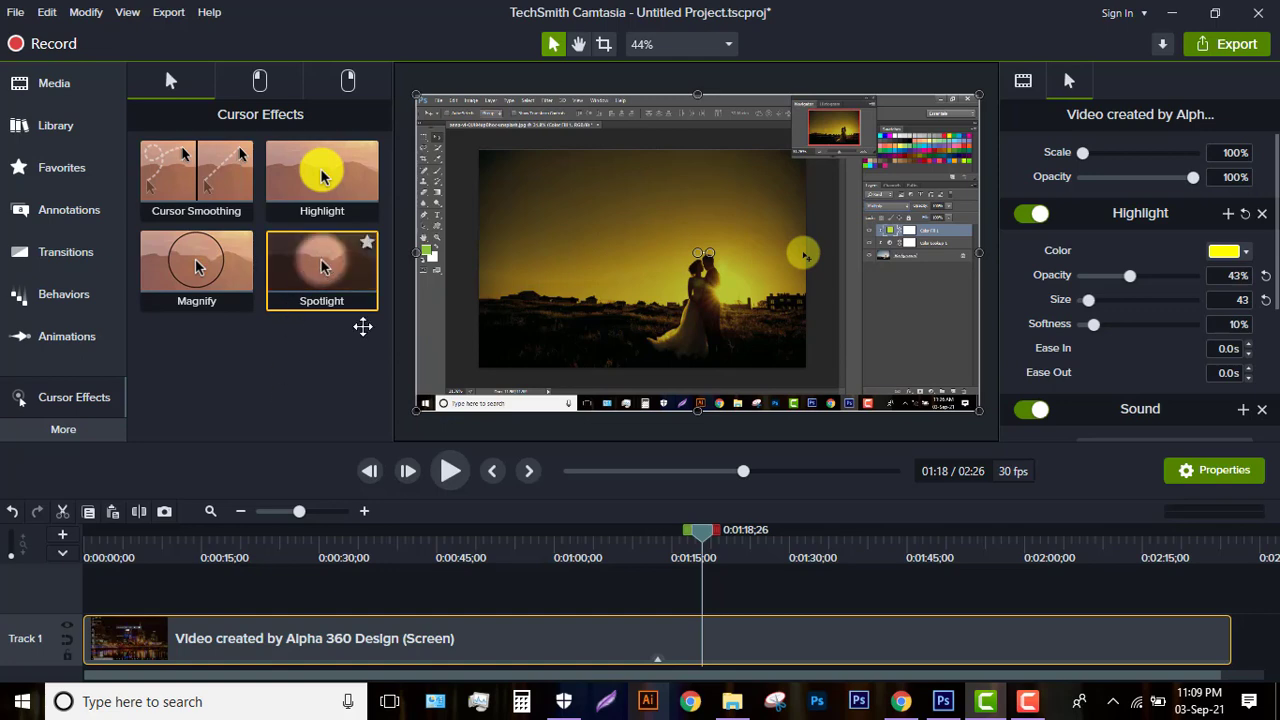
left_click_drag(703, 533, 510, 540)
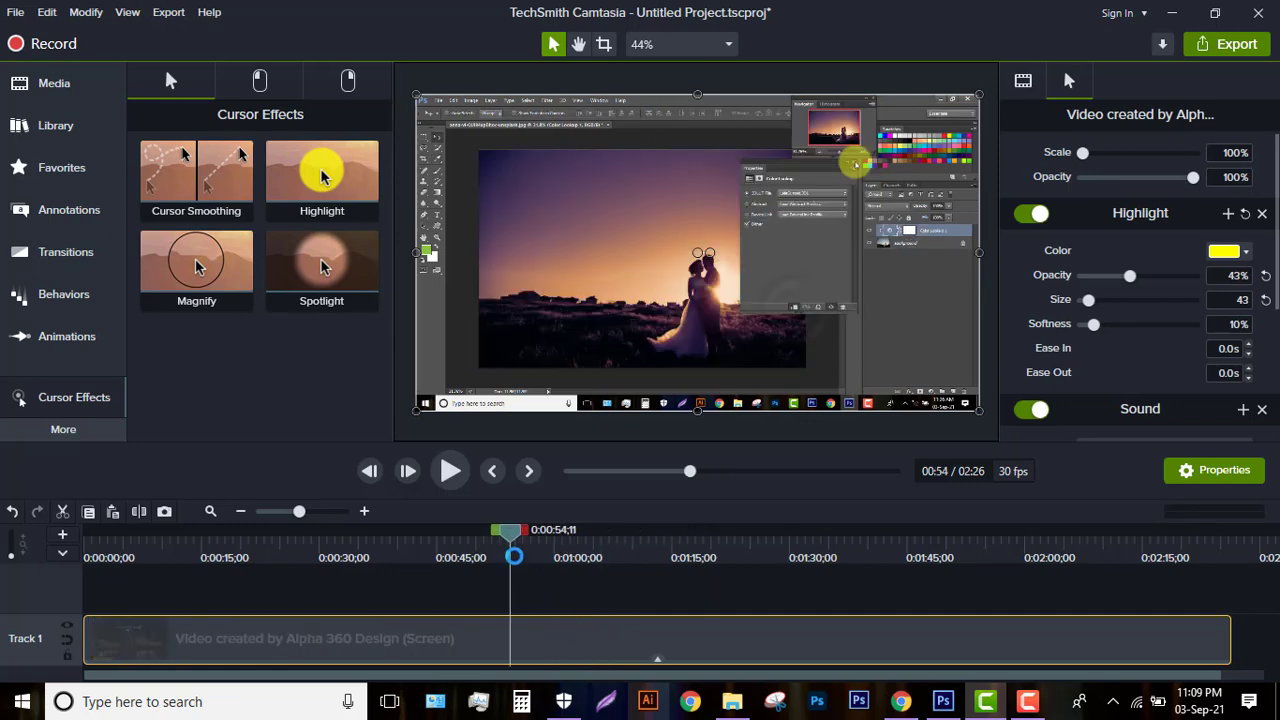
key("s")
left_click_drag(512, 540, 545, 536)
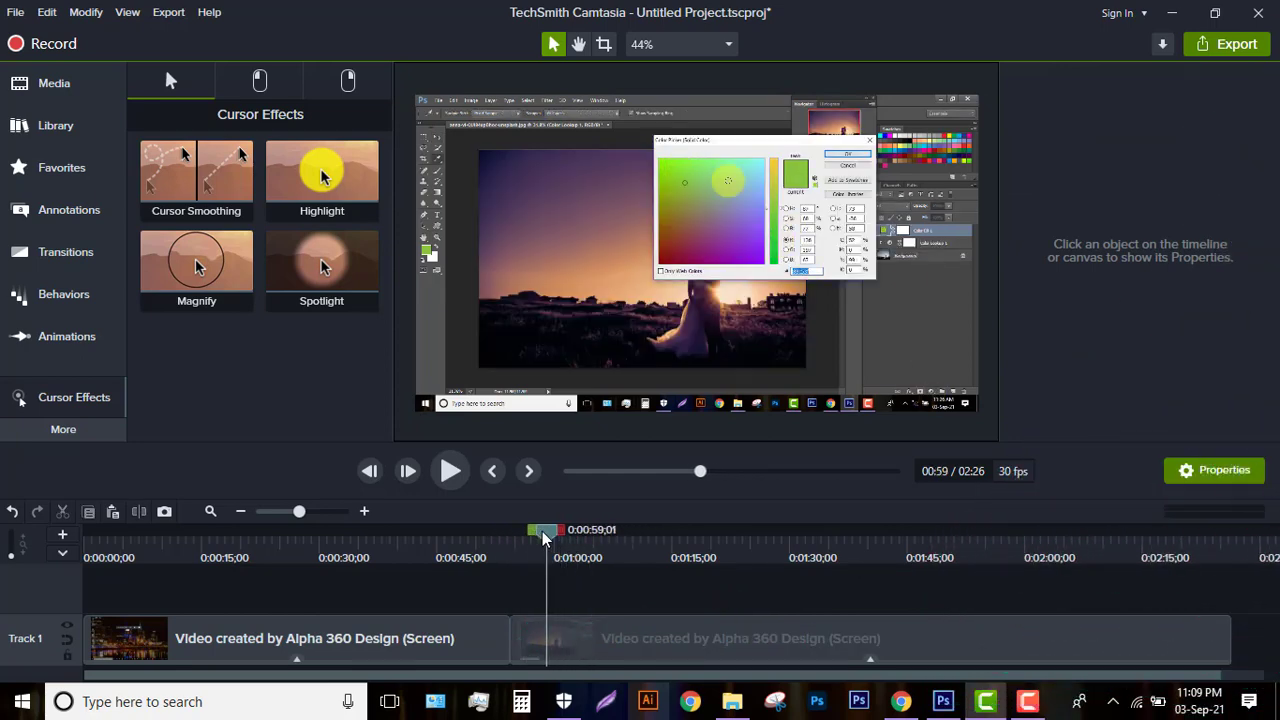
left_click(589, 636)
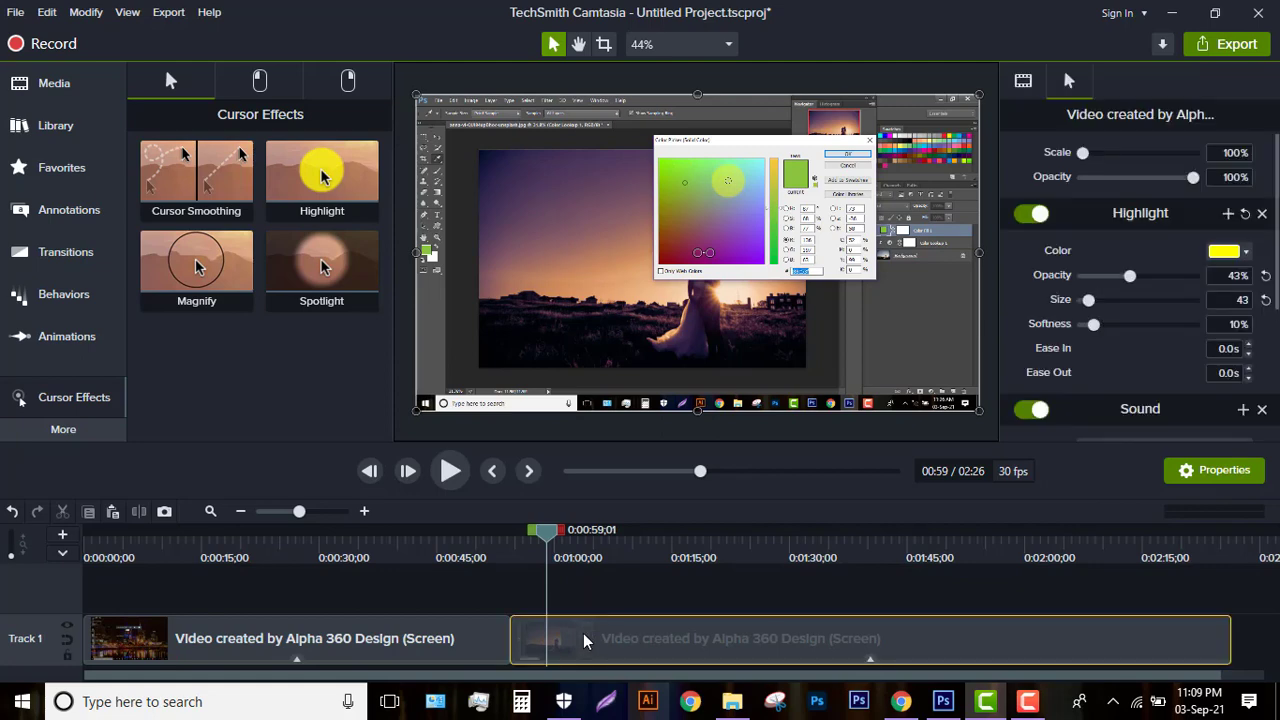
left_click(526, 638)
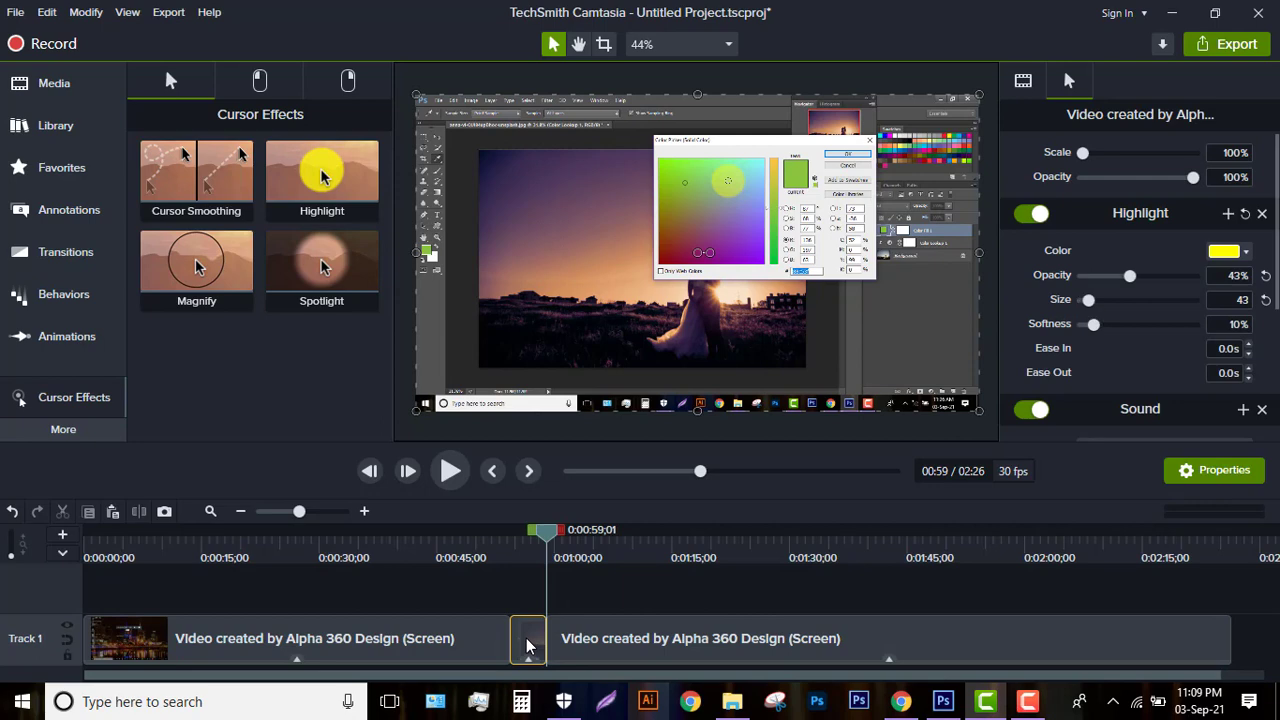
- Apply the Spotlight cursor effect to the short middle clip and play part of it back
left_click(533, 538)
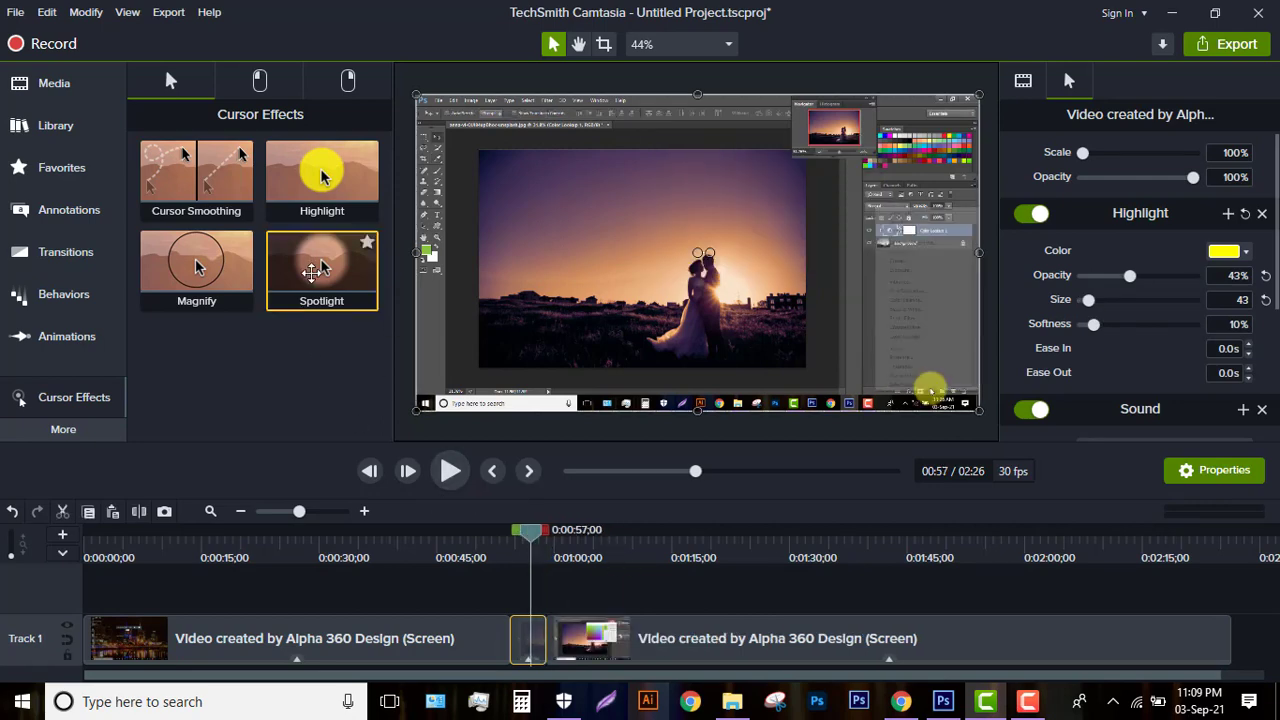
left_click_drag(322, 273, 524, 626)
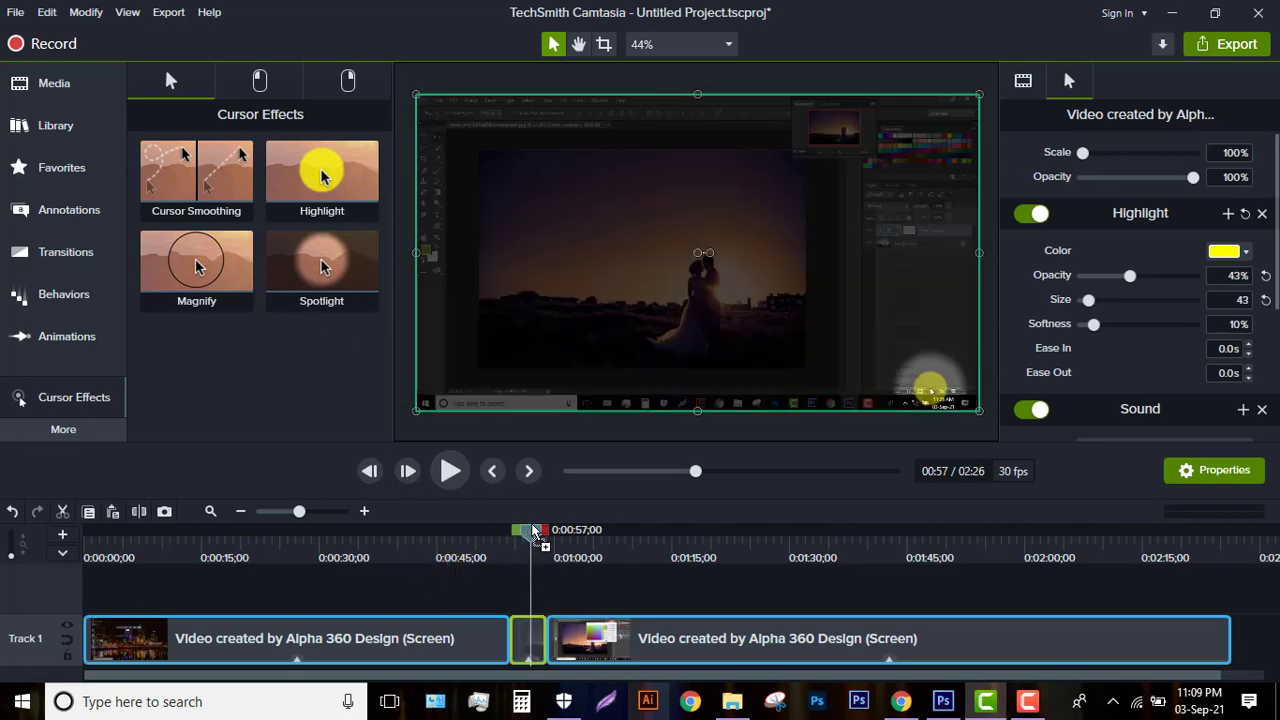
left_click_drag(530, 538, 507, 532)
left_click(449, 471)
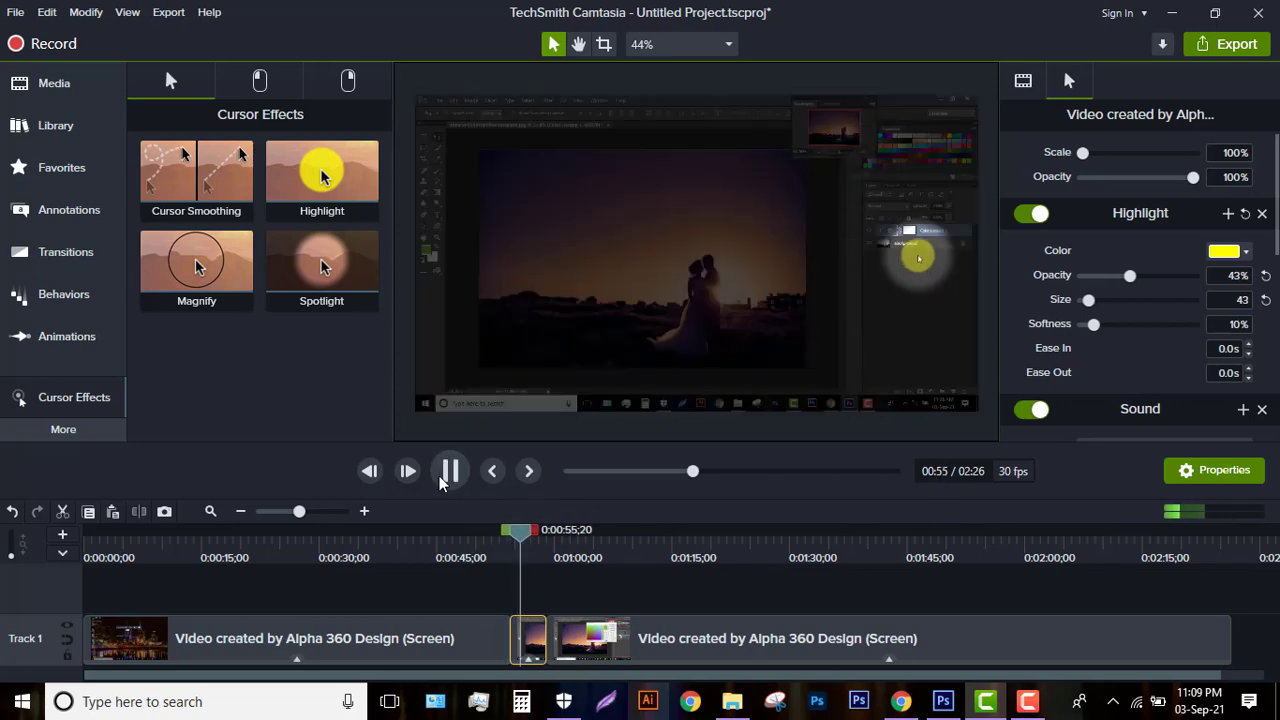
key("space")
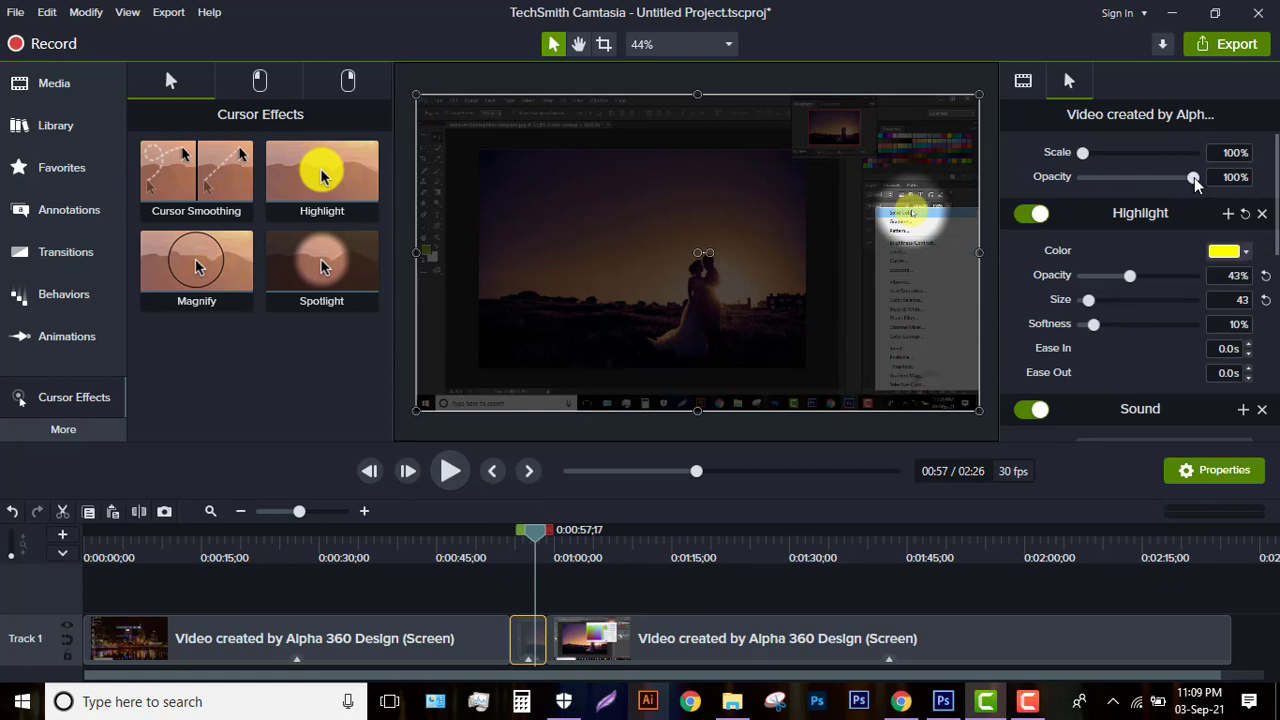
- Set the middle clip's cursor scale to 171% and its highlight opacity to 67%
mouse_move(1194, 180)
left_mouse_down()
mouse_move(1127, 185)
mouse_move(1214, 181)
left_mouse_up()
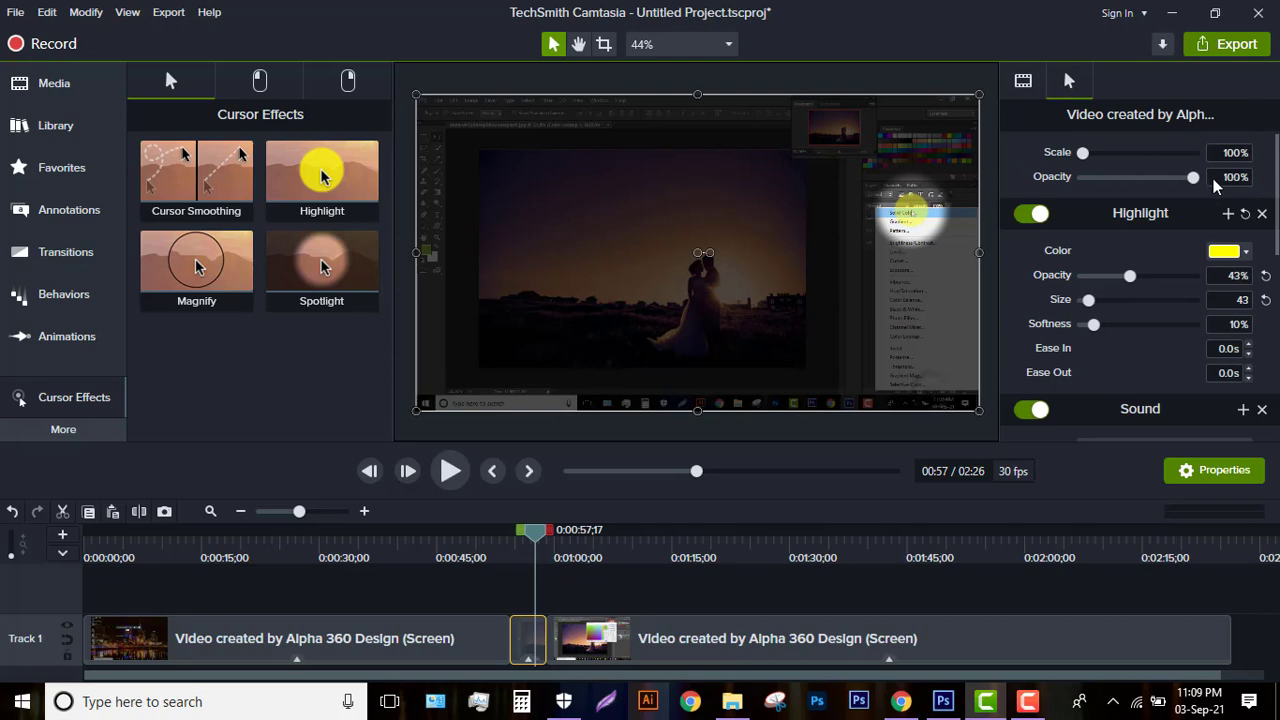
mouse_move(1084, 153)
left_mouse_down()
mouse_move(1117, 153)
mouse_move(1104, 159)
left_mouse_up()
left_click(1087, 155)
left_click_drag(1130, 278, 1127, 279)
left_click(1105, 279)
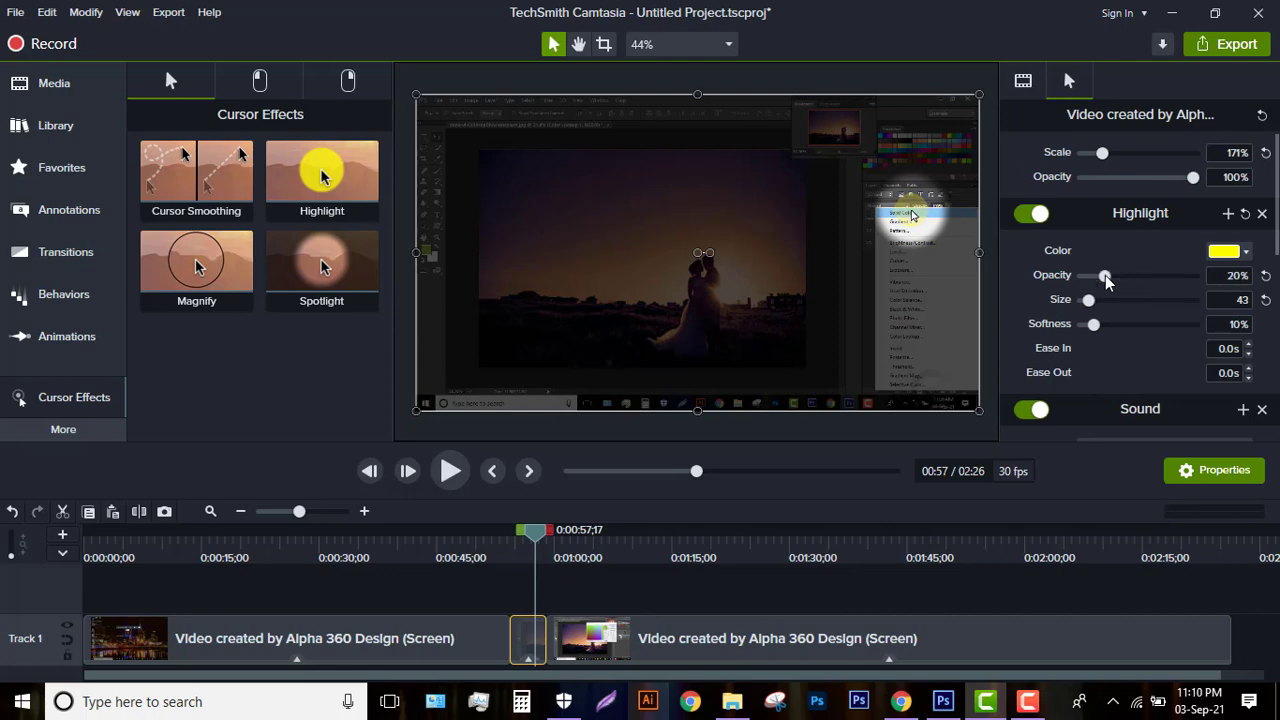
mouse_move(1159, 275)
left_mouse_down()
mouse_move(1128, 282)
mouse_move(1157, 275)
left_mouse_up()
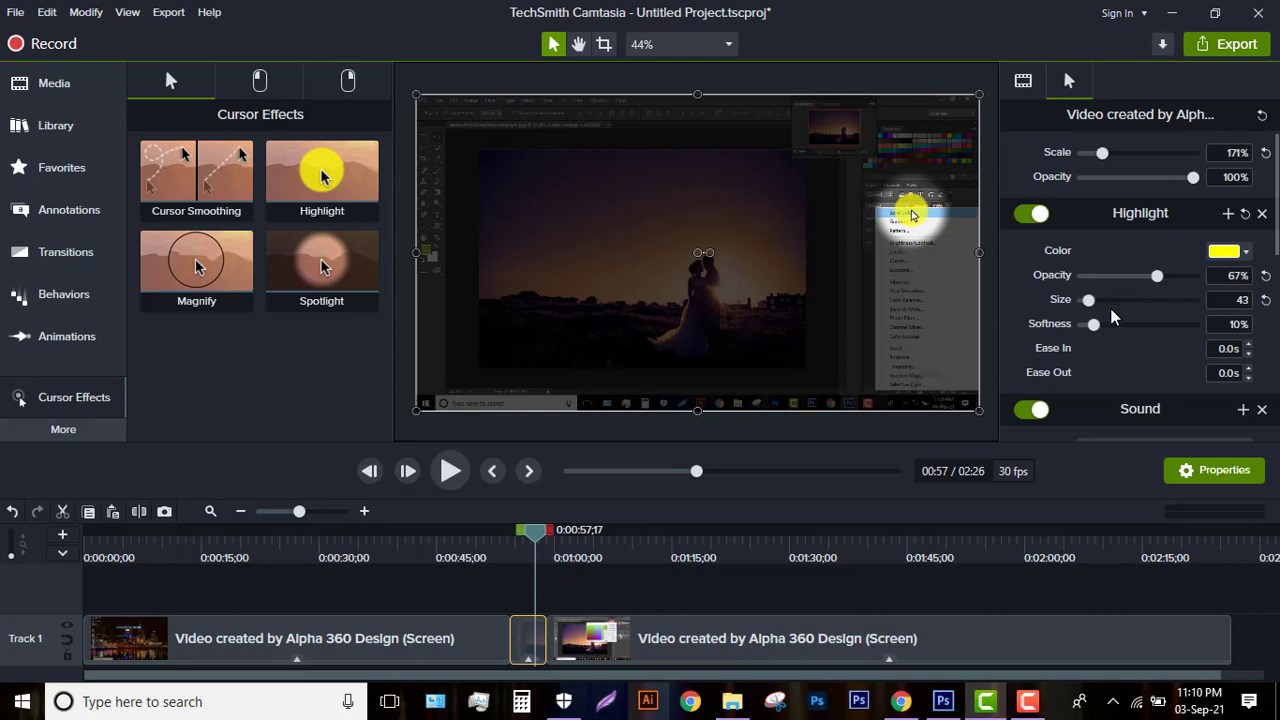
- Try several overall opacity levels for the middle clip in its visual properties and settle on 85%
left_click(1023, 82)
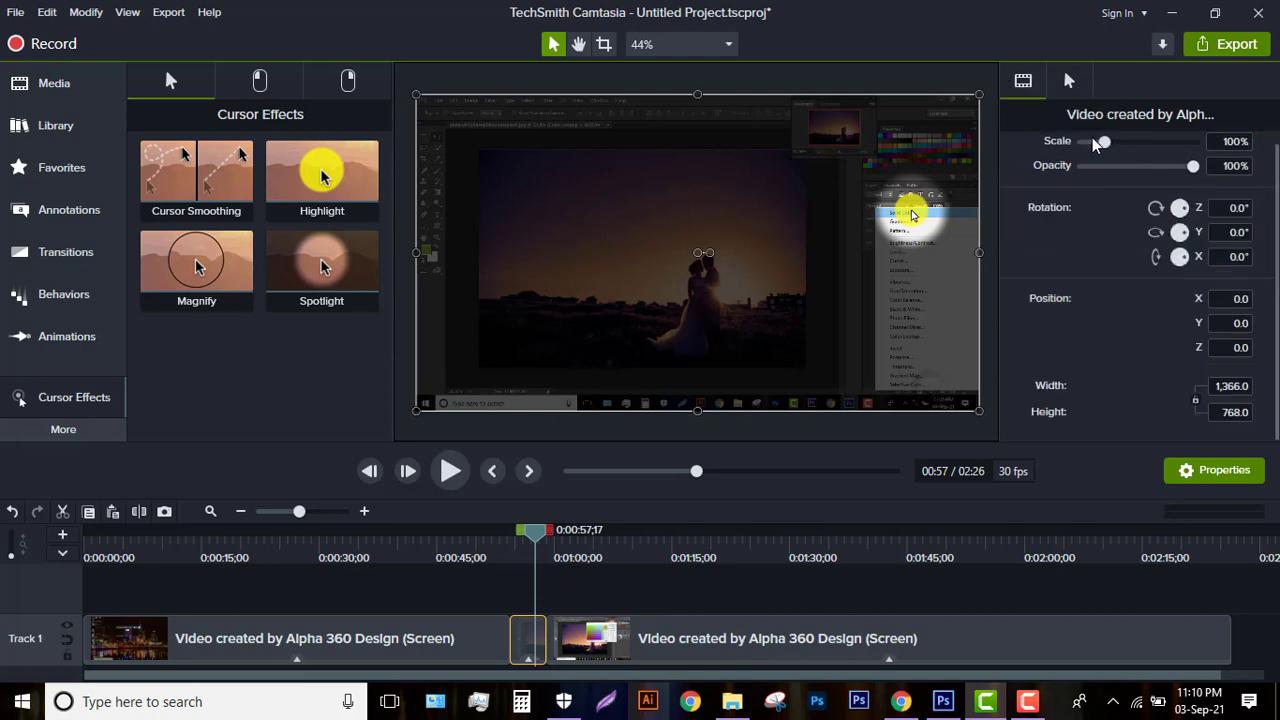
mouse_move(1192, 166)
left_mouse_down()
mouse_move(1117, 168)
mouse_move(1181, 168)
left_mouse_up()
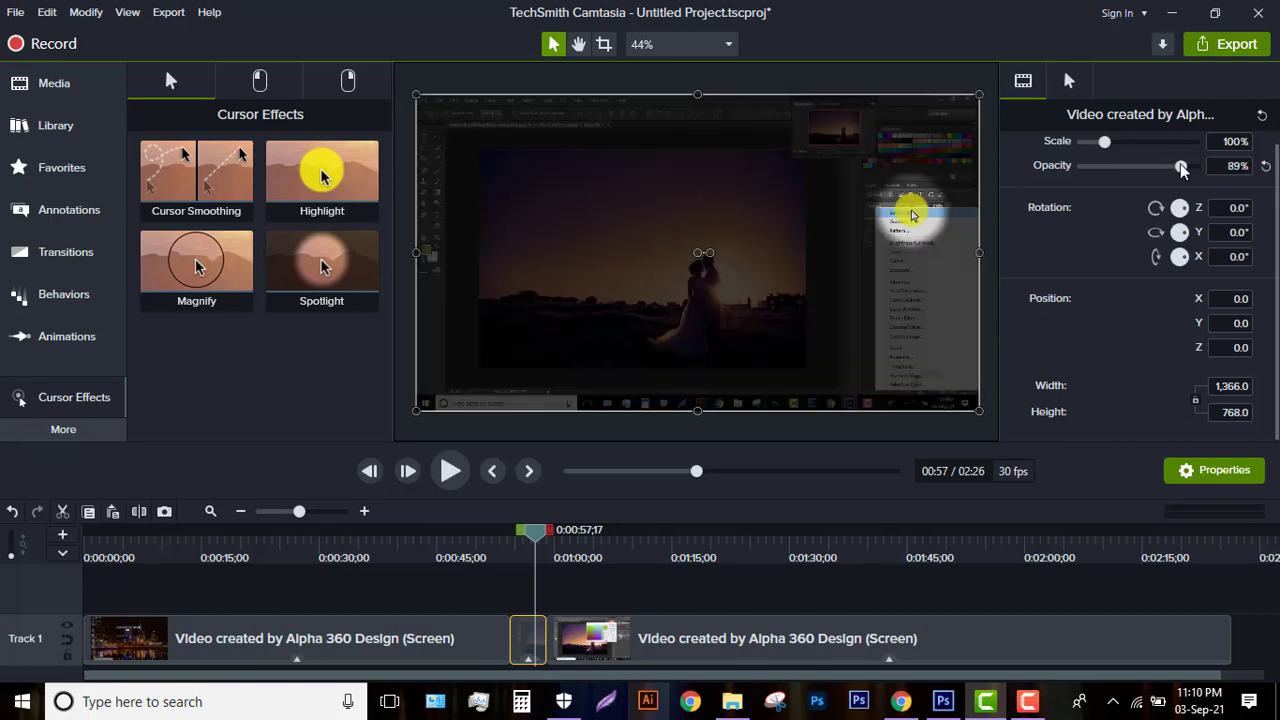
left_click(1199, 168)
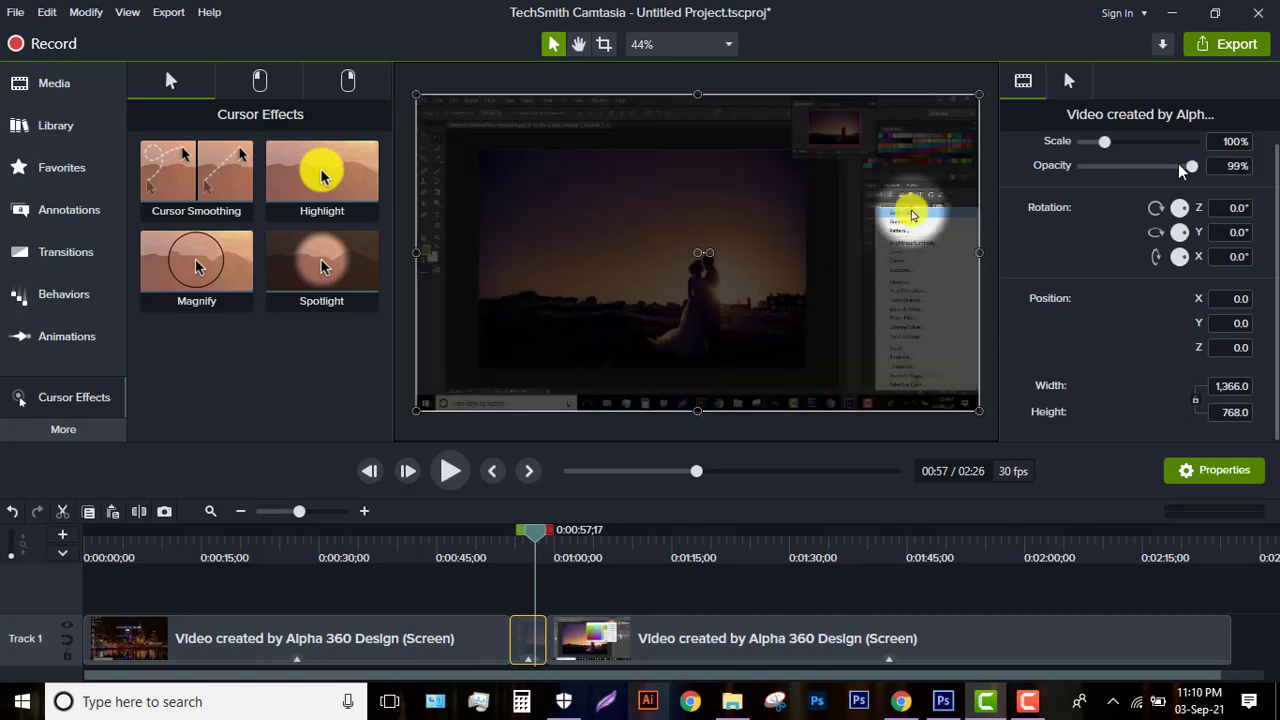
left_click(1178, 166)
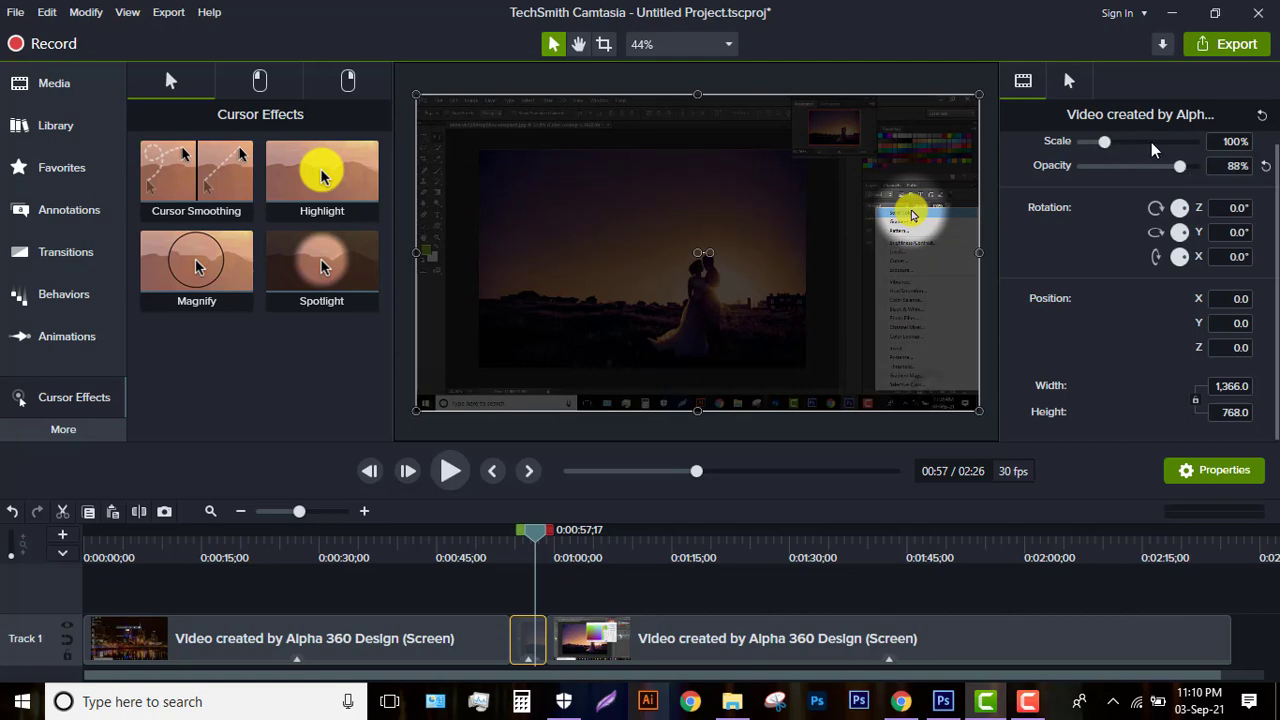
left_click_drag(1151, 142, 1106, 144)
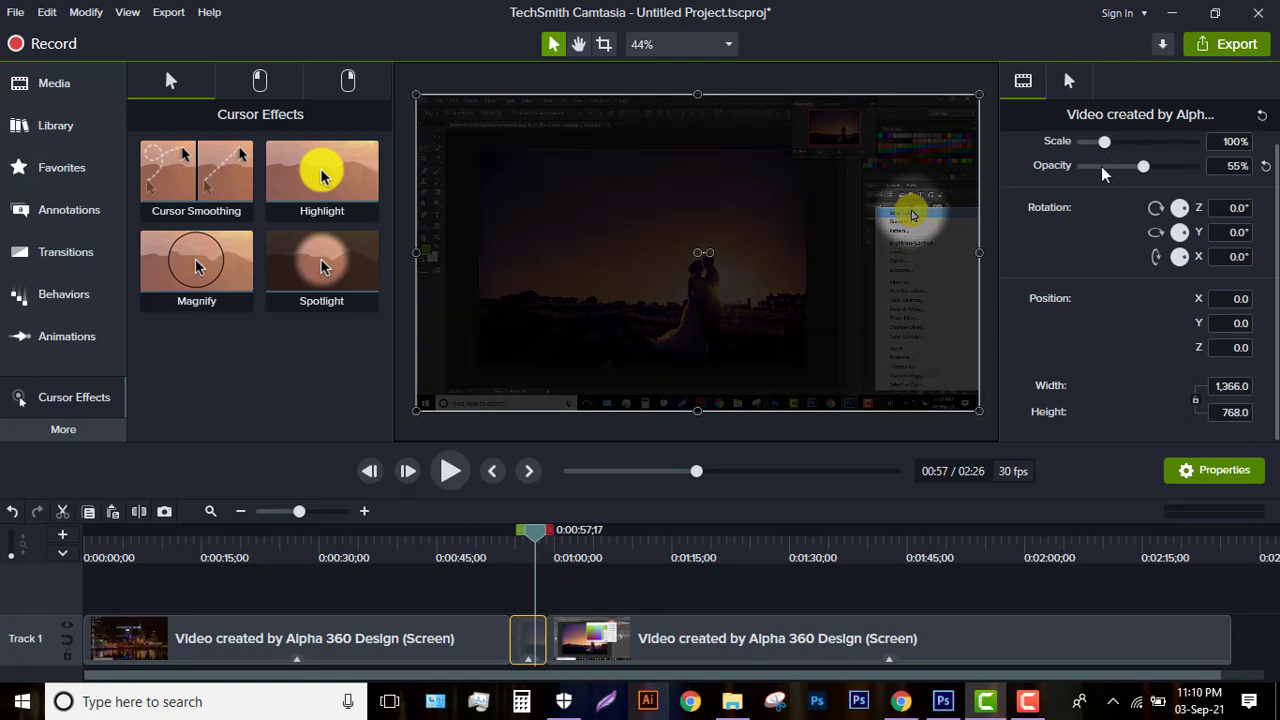
left_click(1105, 166)
left_click(1175, 165)
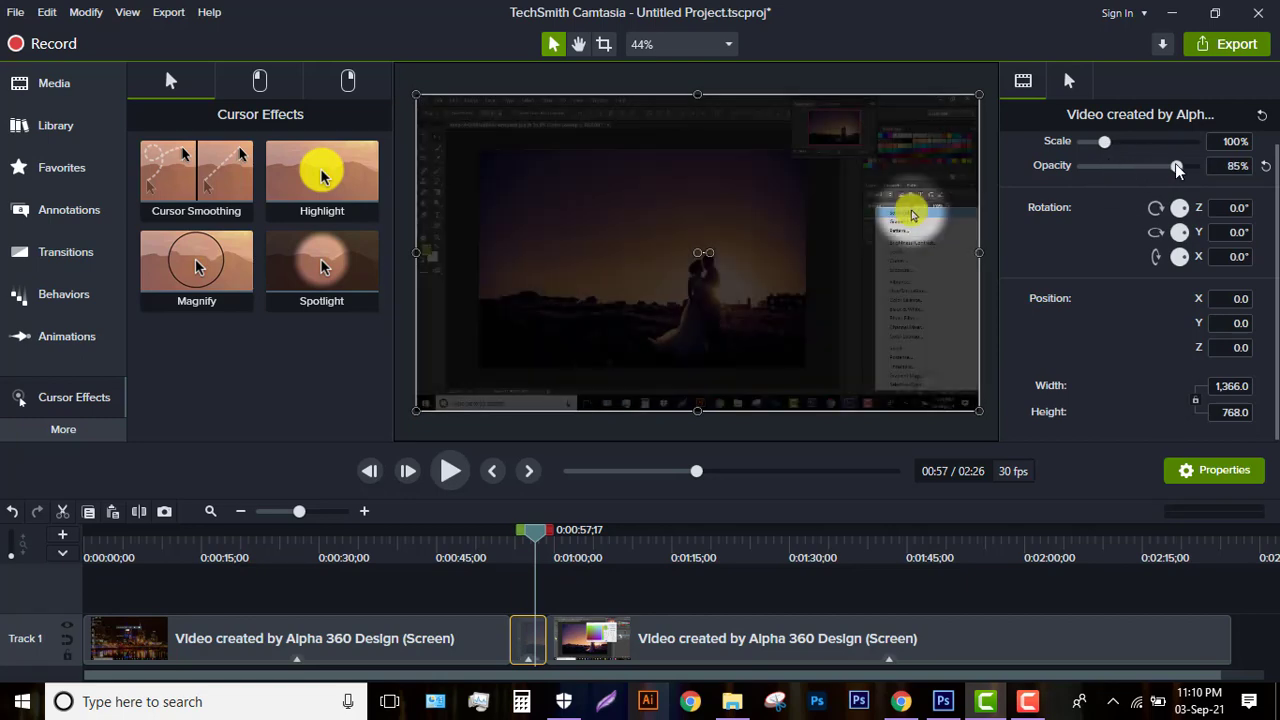
- Change the middle clip's cursor highlight color to purple #8935F1 and its softness to 15%
left_click(1069, 84)
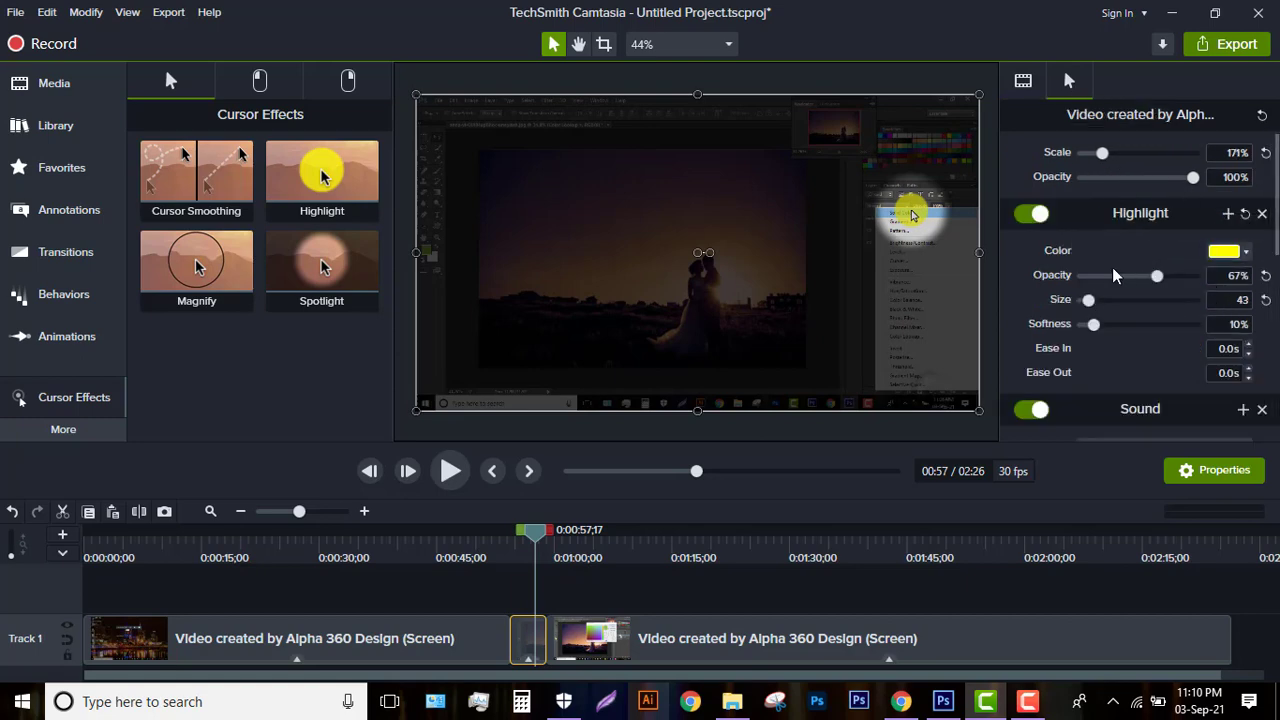
left_click(1224, 251)
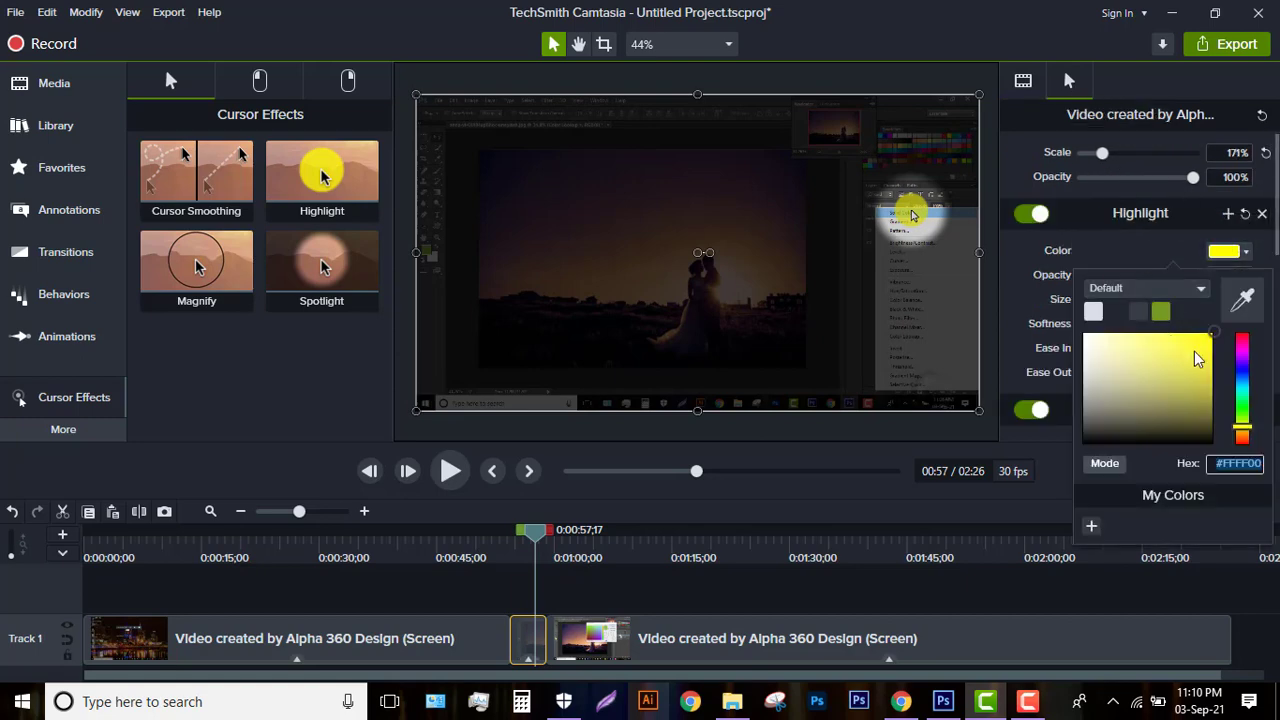
left_click(1242, 361)
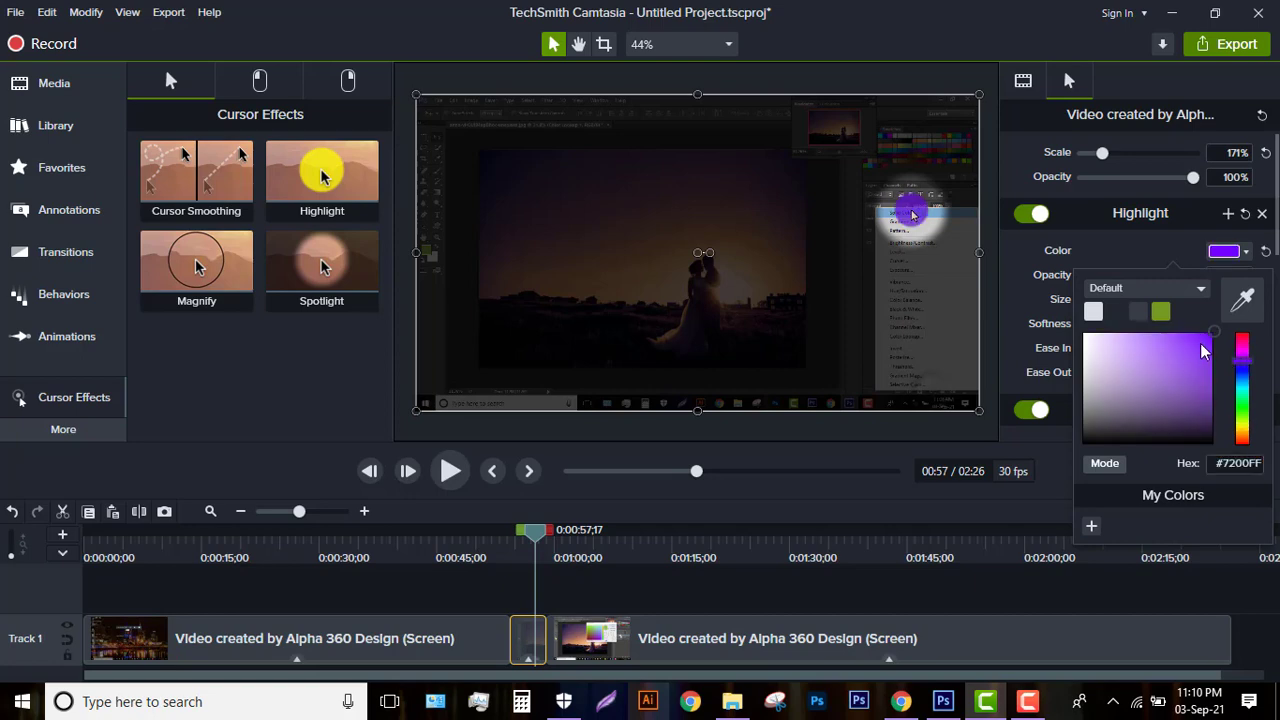
left_click(1185, 338)
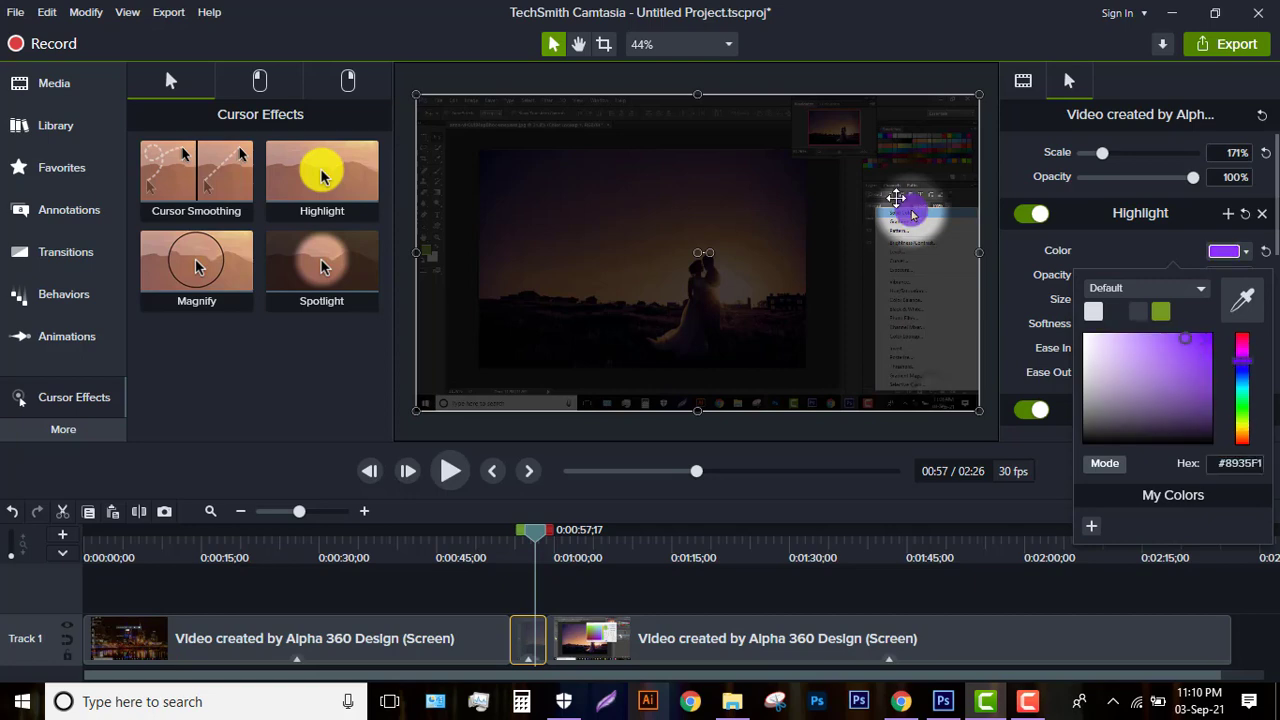
left_click(1144, 239)
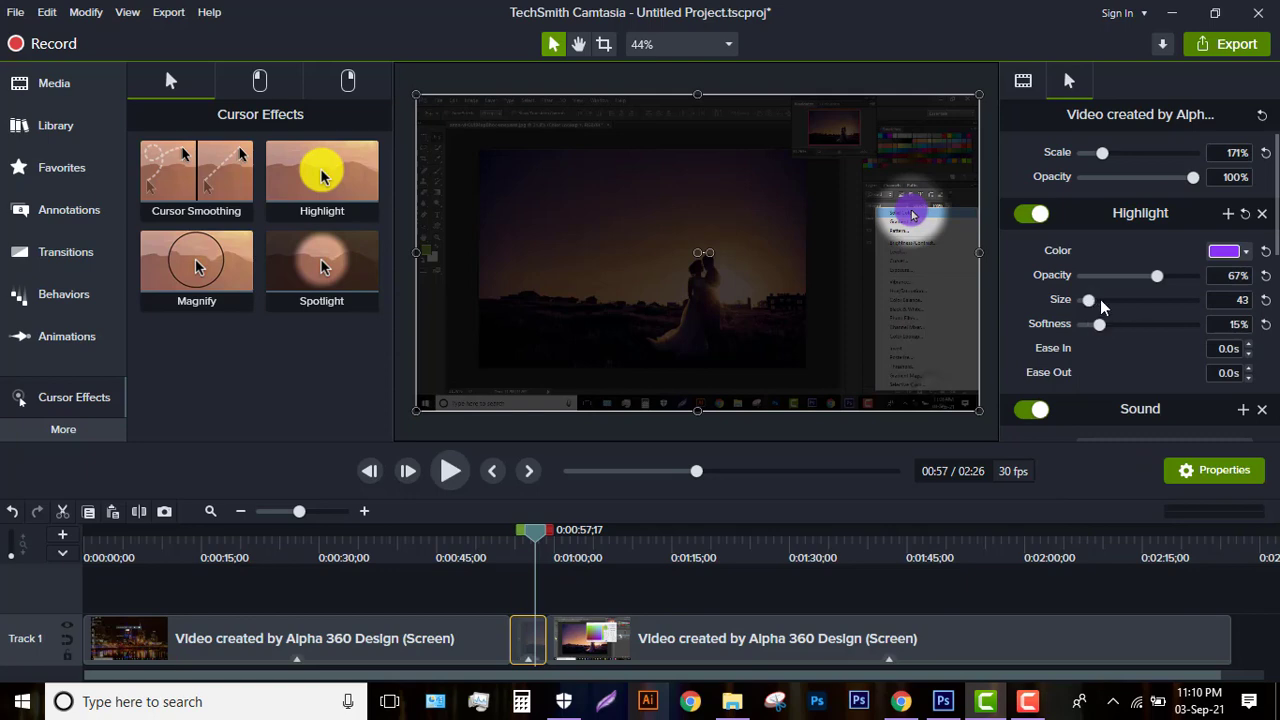
- Set the highlight's size to 0 and its opacity to 84%, and try lower cursor opacities before restoring 100%
left_click_drag(1100, 300, 1080, 306)
left_click(1084, 279)
left_click_drag(1159, 279, 1177, 280)
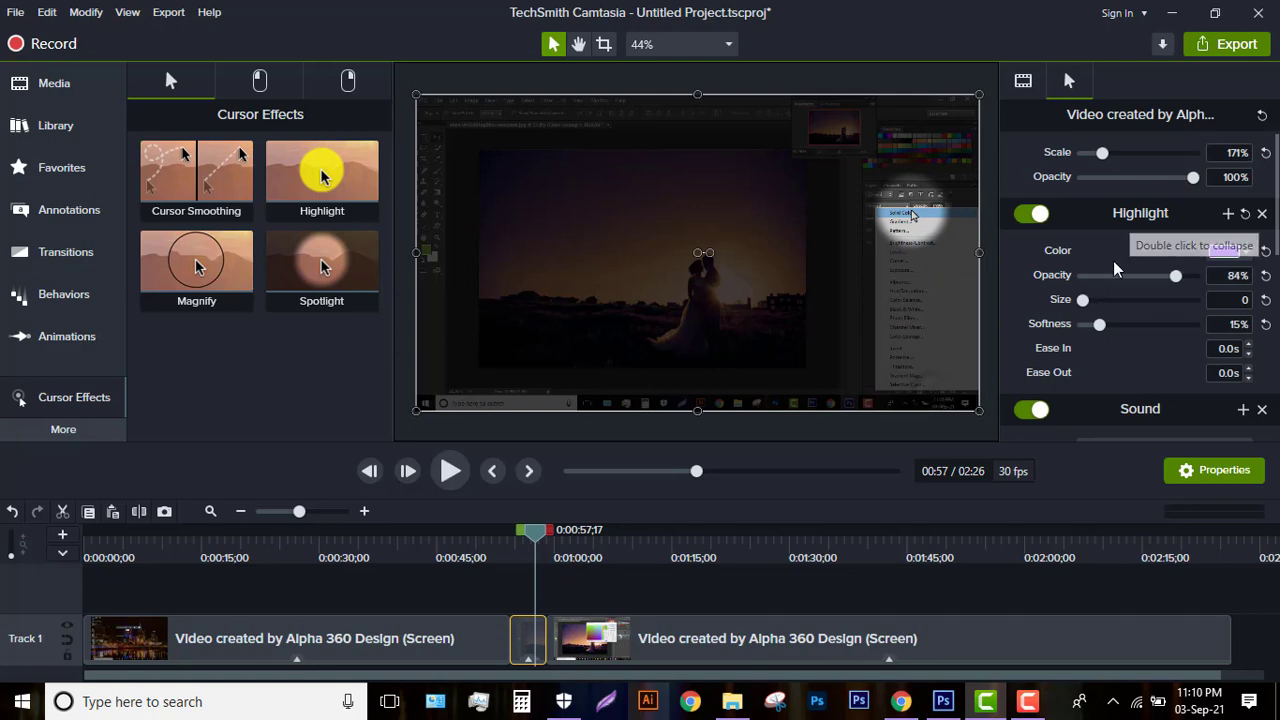
left_click_drag(1166, 176, 1078, 183)
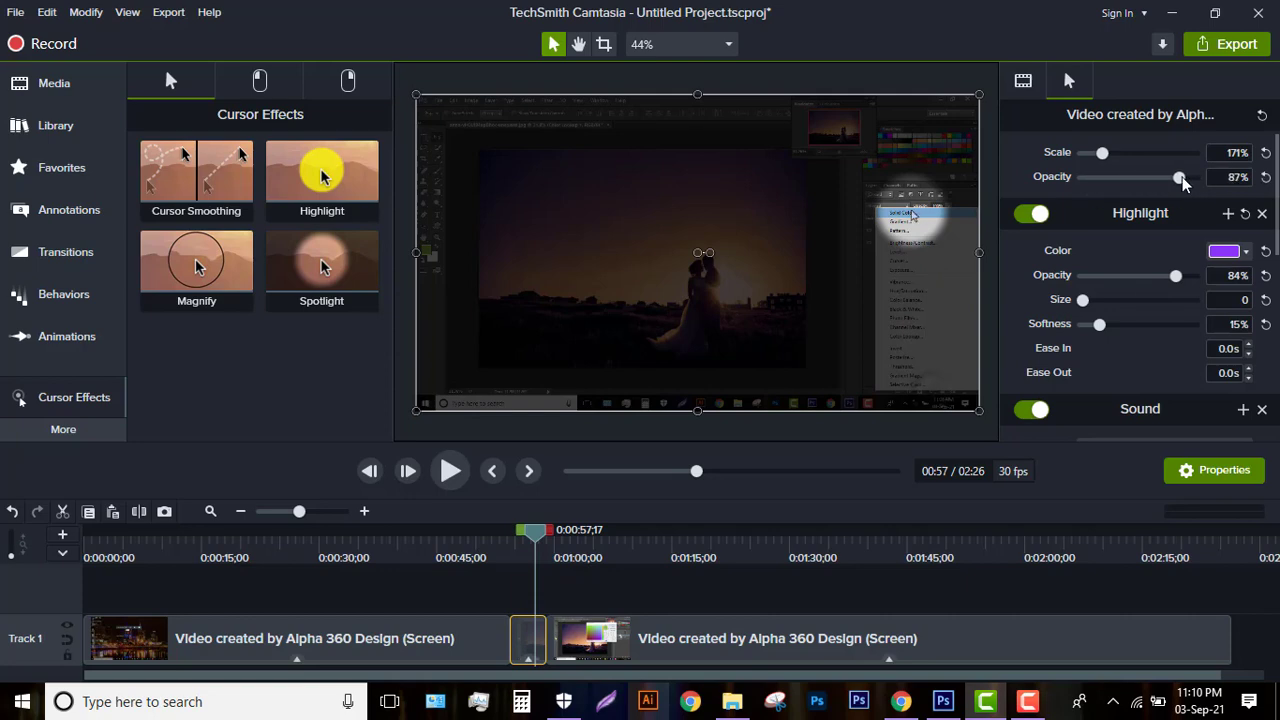
left_click_drag(1183, 180, 1226, 178)
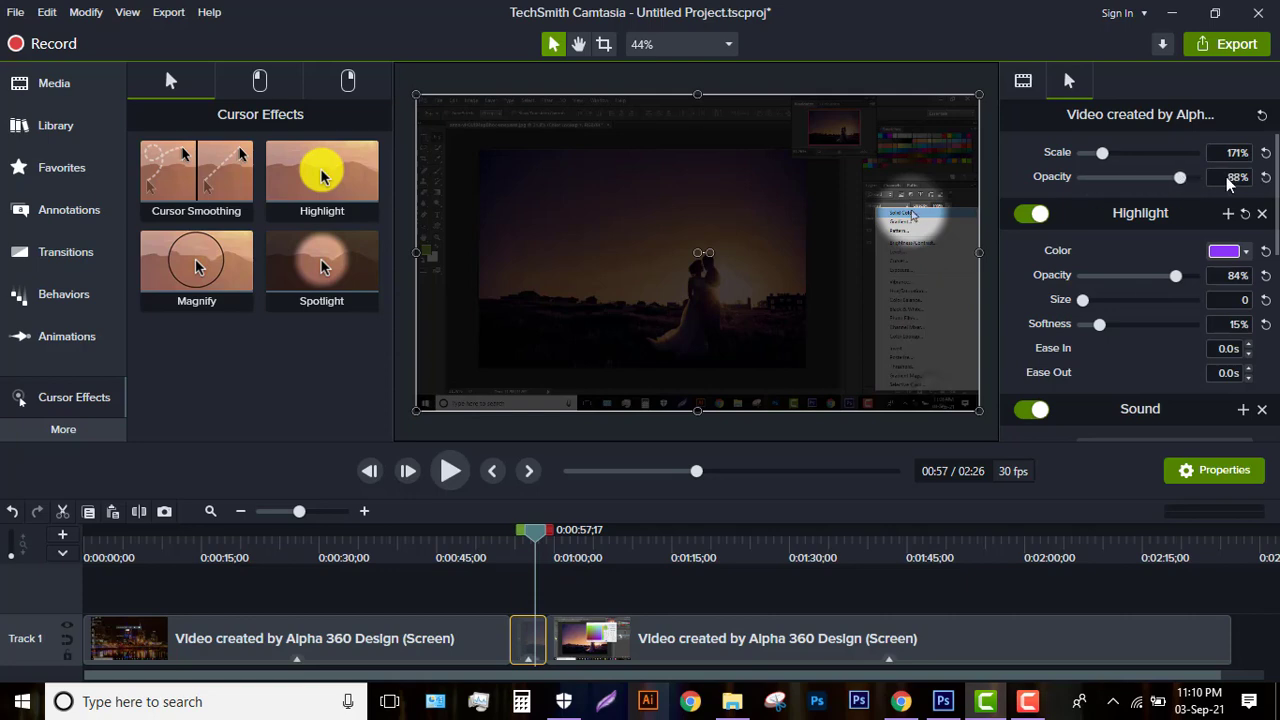
- Play back the spotlighted middle clip twice to check the adjusted cursor effects
left_click(450, 471)
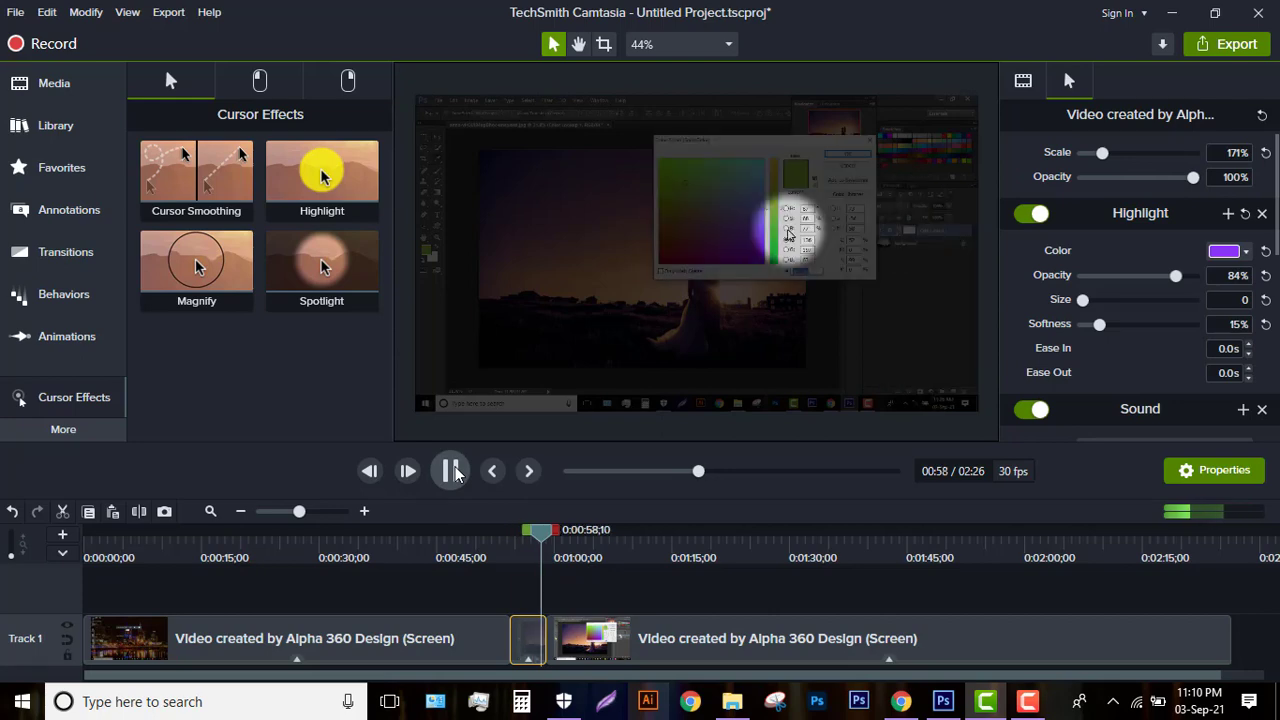
left_click(450, 471)
left_click_drag(557, 536, 524, 540)
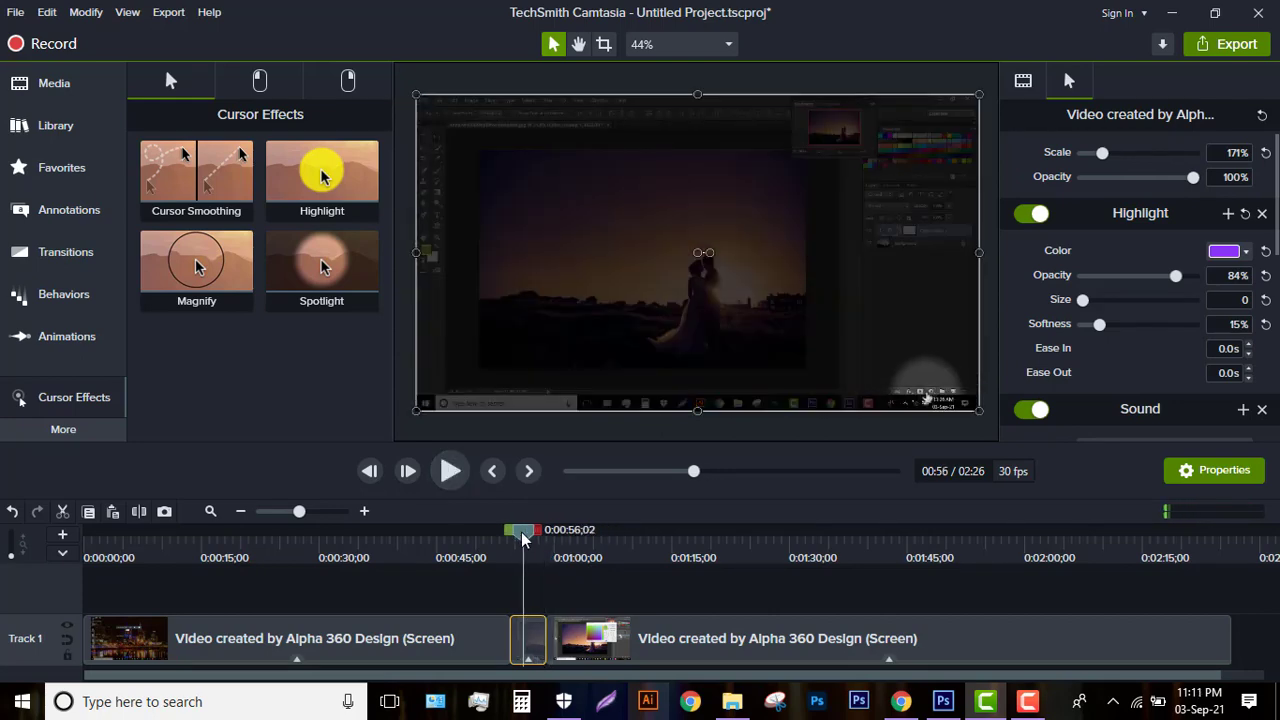
left_click(449, 471)
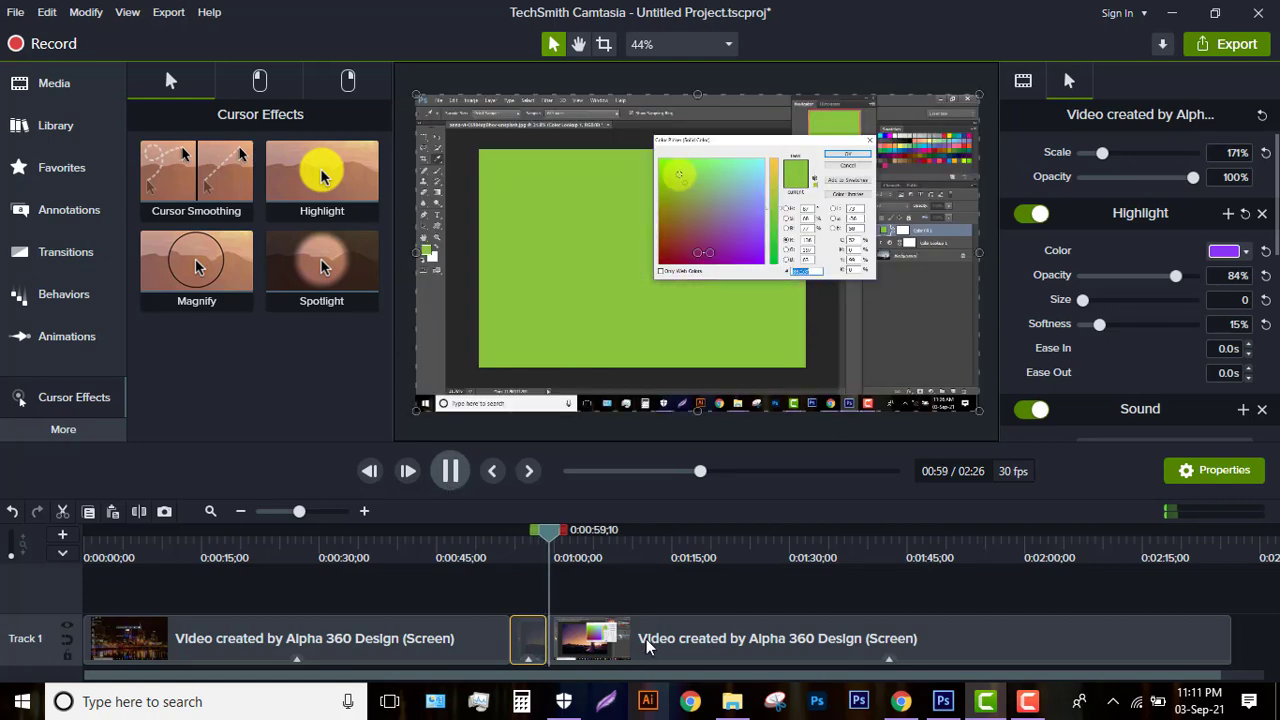
- Select the short middle clip again and add the Circle reveal transition to it
left_click(550, 632)
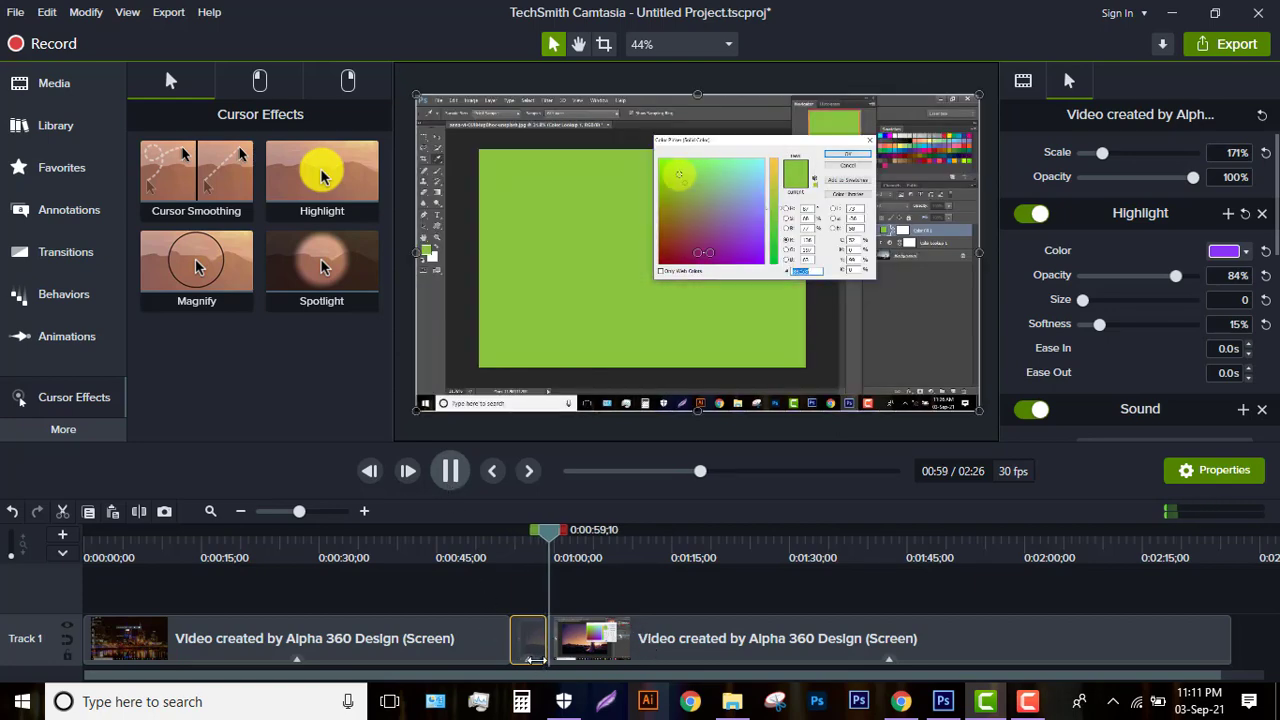
left_click(533, 633)
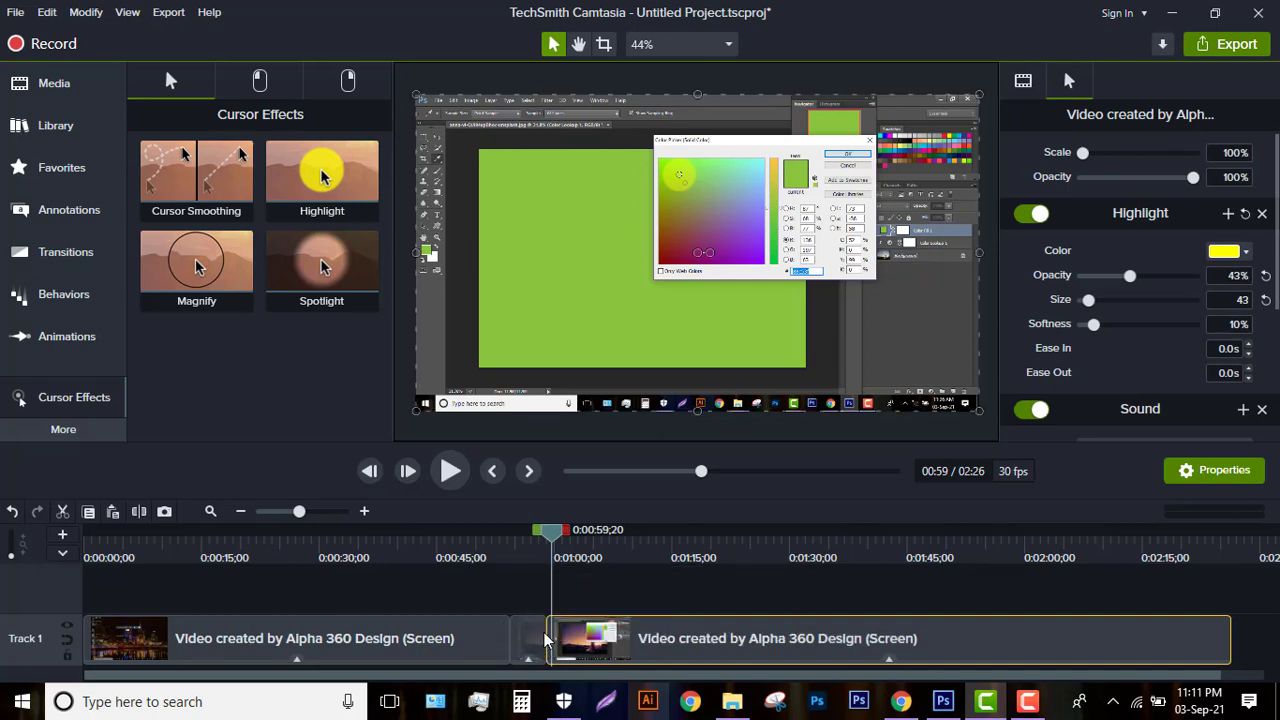
left_click_drag(568, 551, 533, 539)
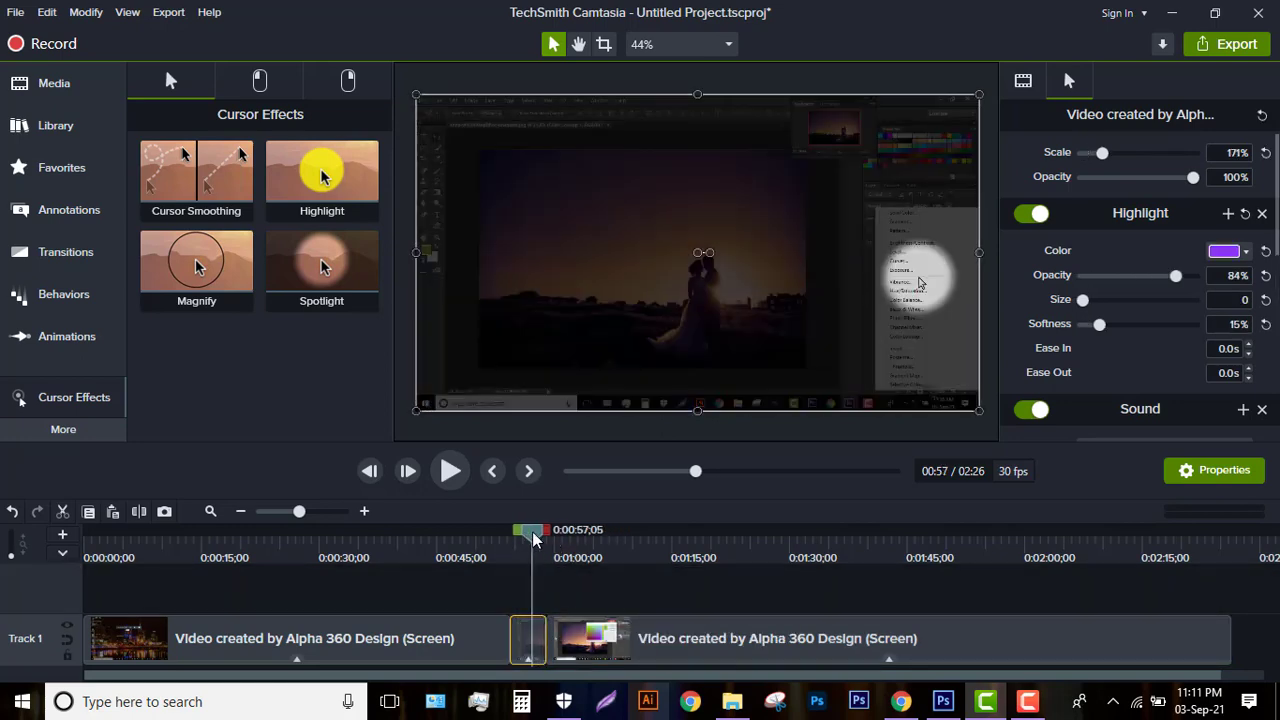
left_click(64, 252)
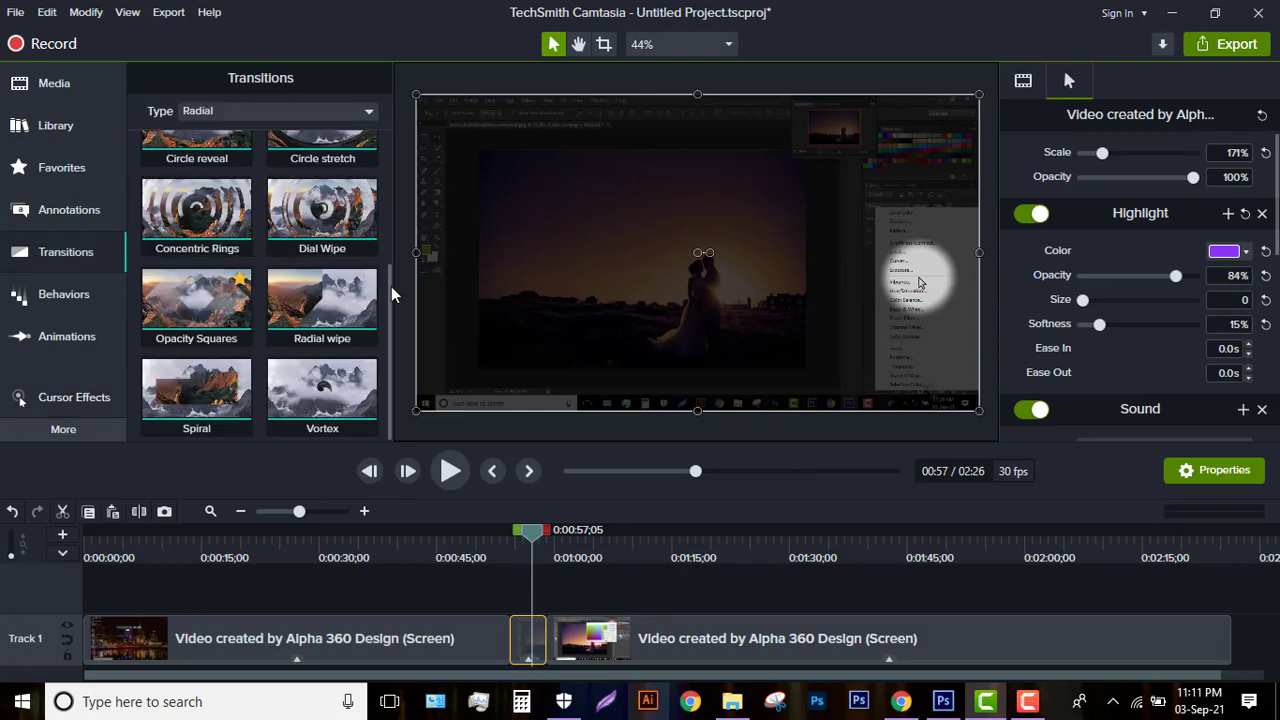
scroll(388, 285, "up", 2)
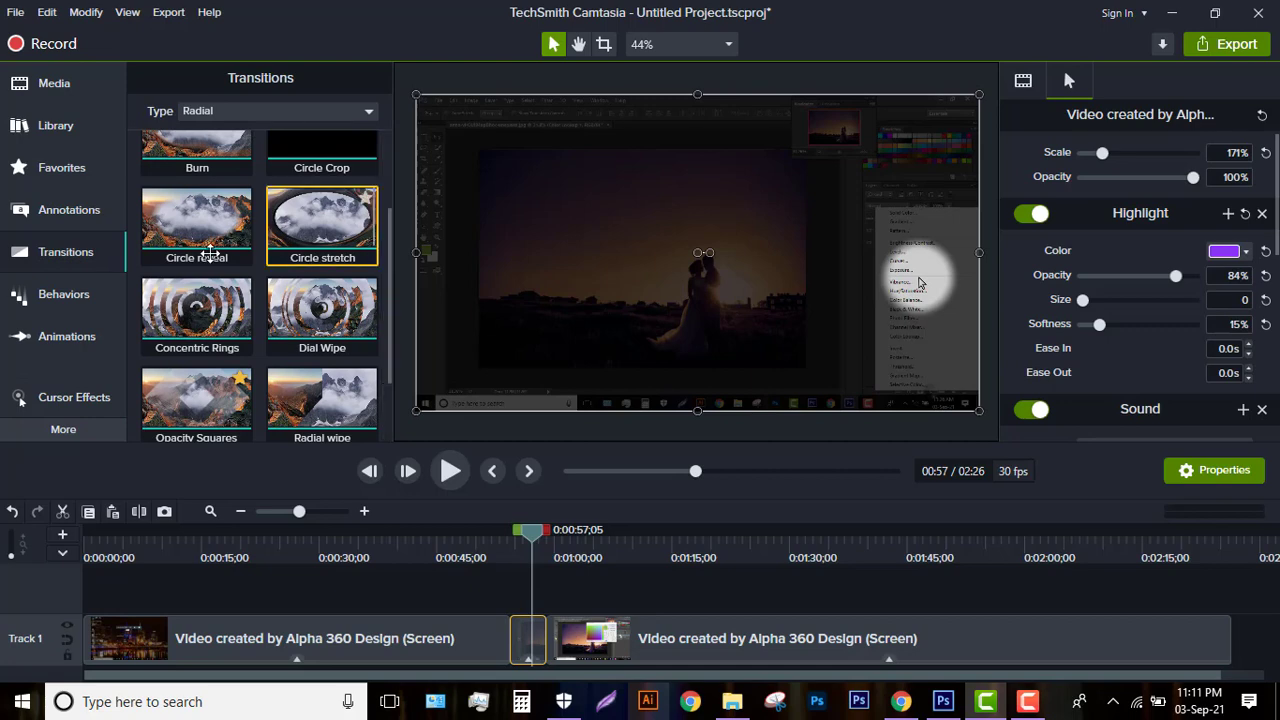
left_click_drag(184, 227, 522, 633)
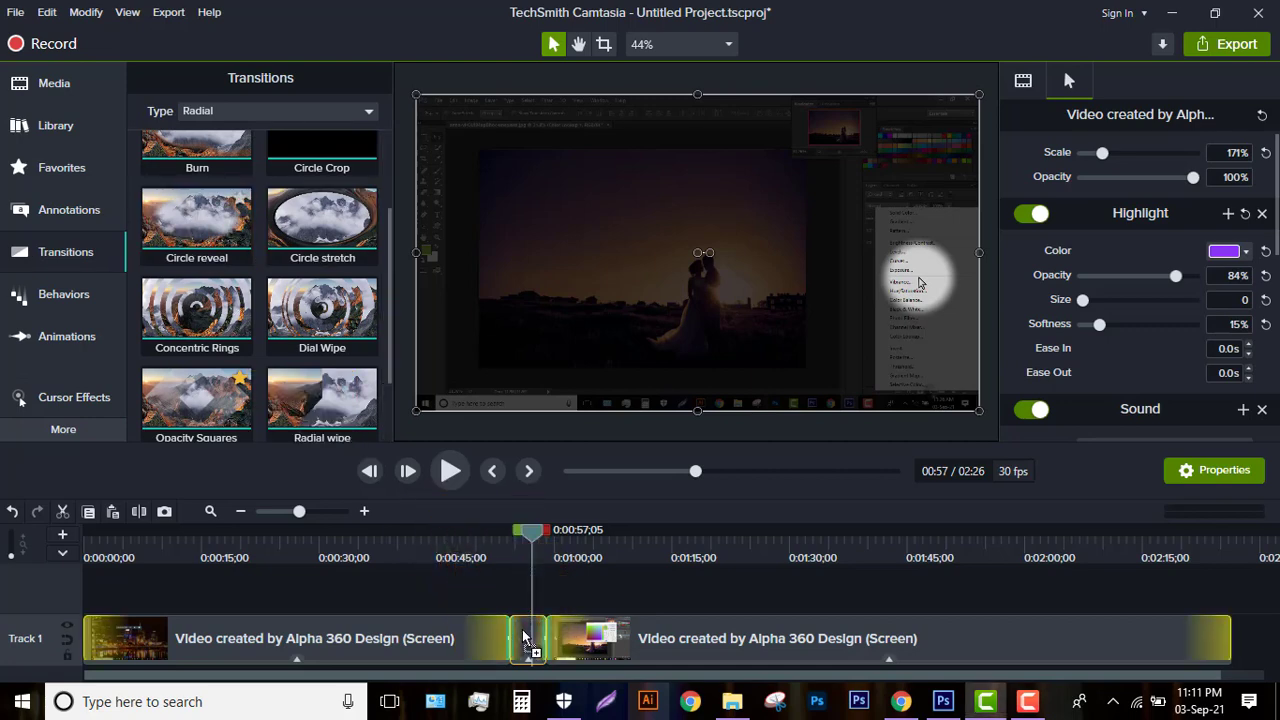
- Play back from just before the spotlighted clip to check the Circle reveal transitions, and skim further into the last clip
left_click(522, 532)
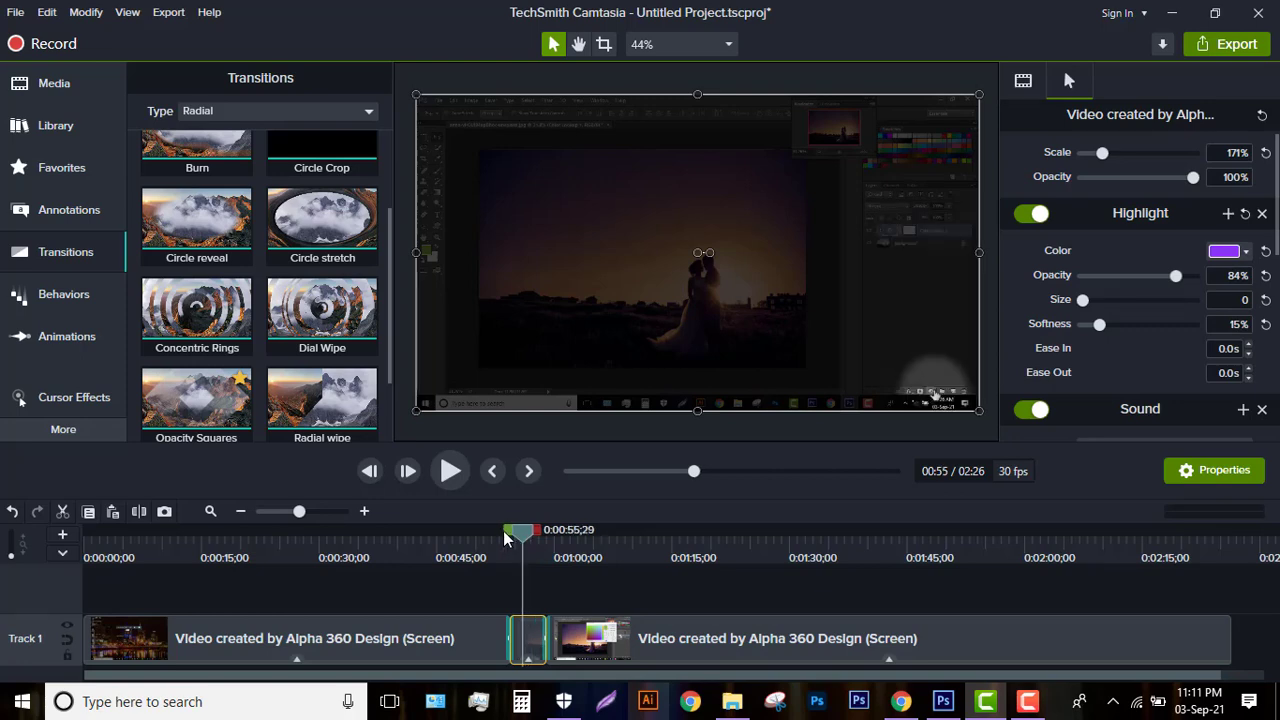
left_click(498, 530)
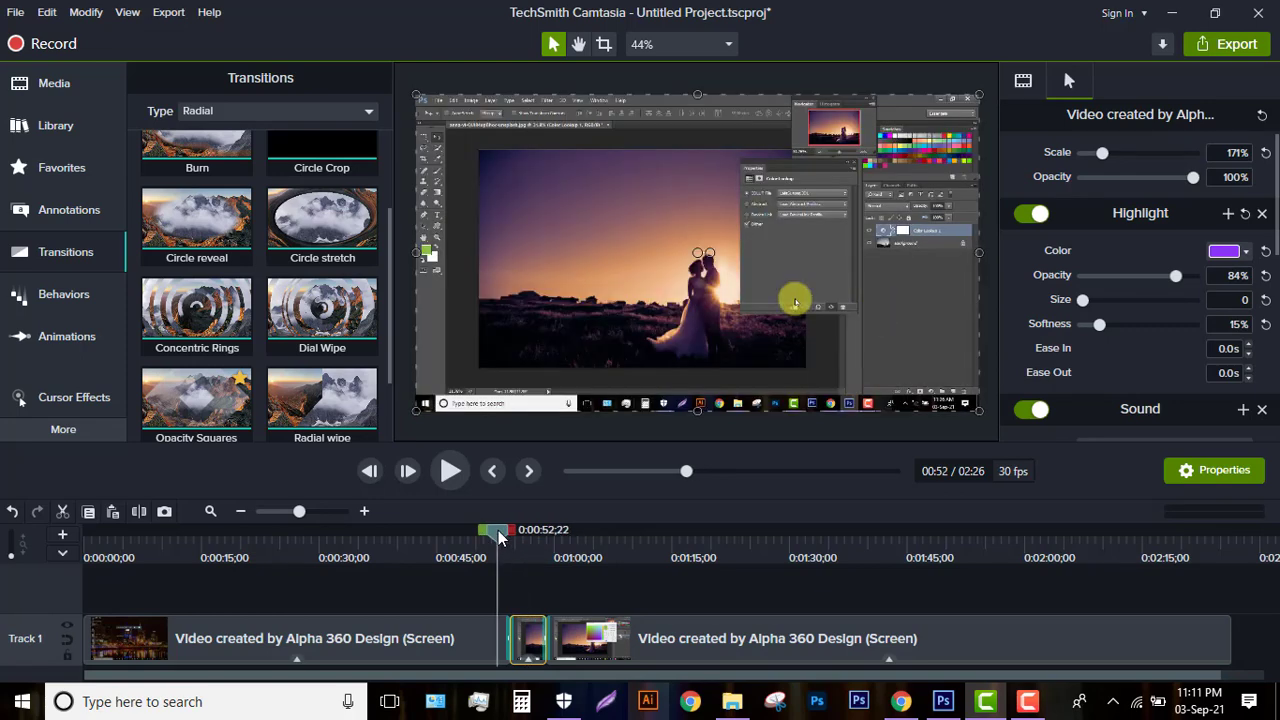
left_click(447, 472)
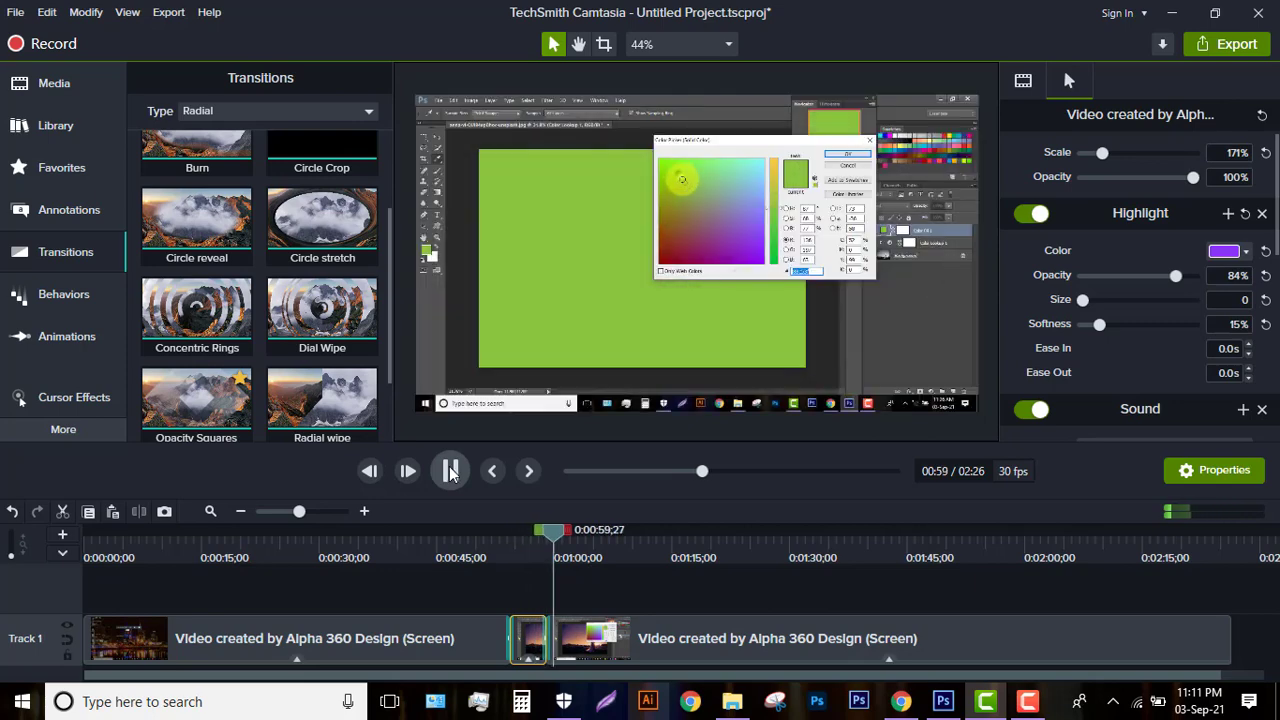
left_click(450, 471)
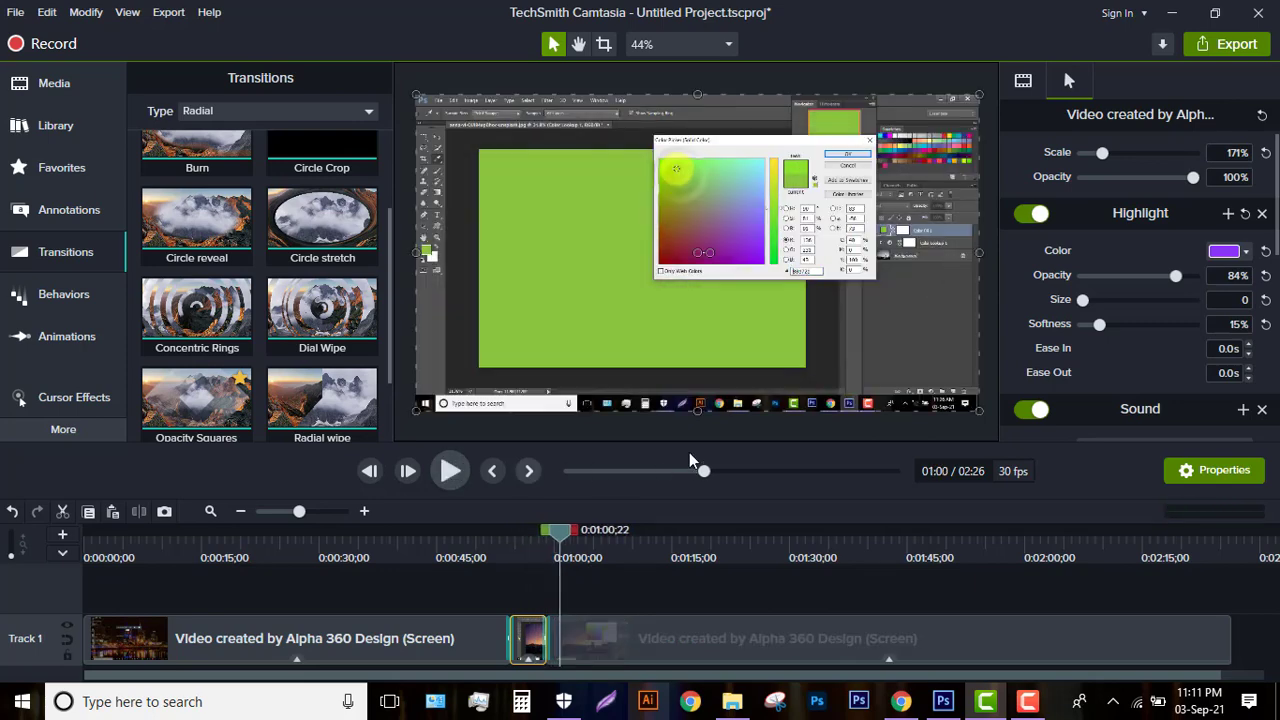
left_click(450, 471)
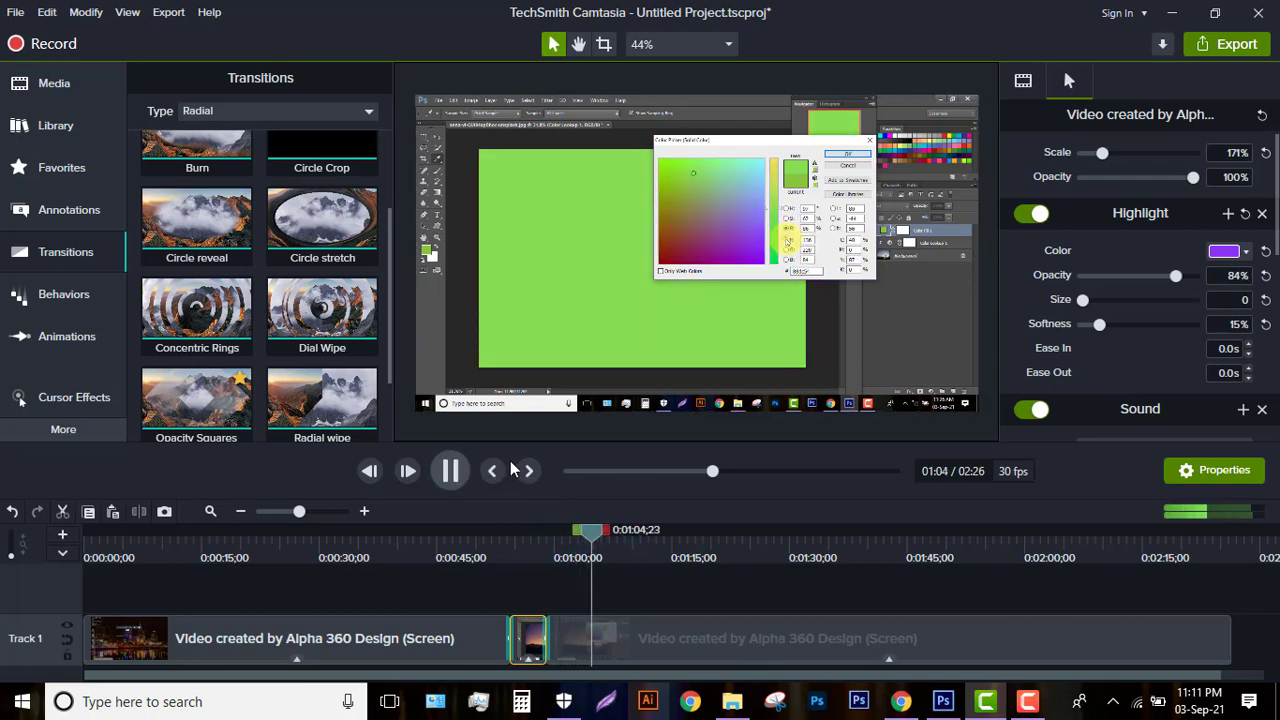
key("space")
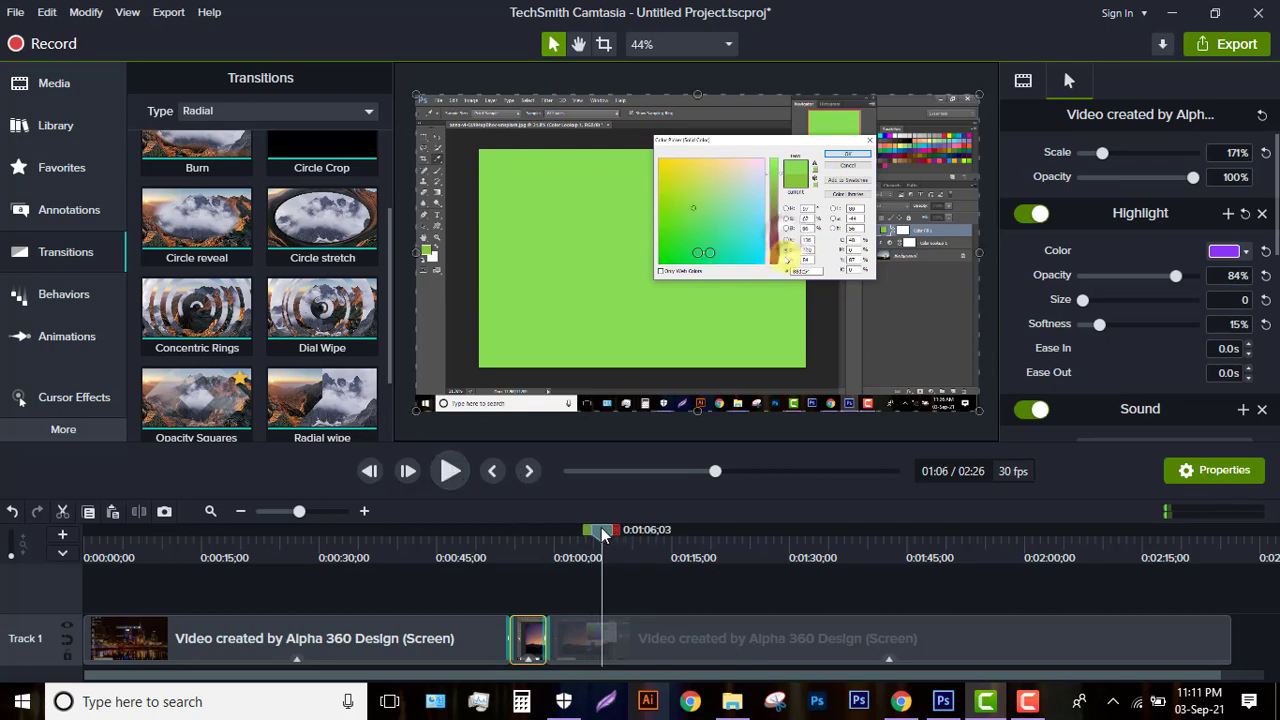
left_click_drag(612, 537, 736, 556)
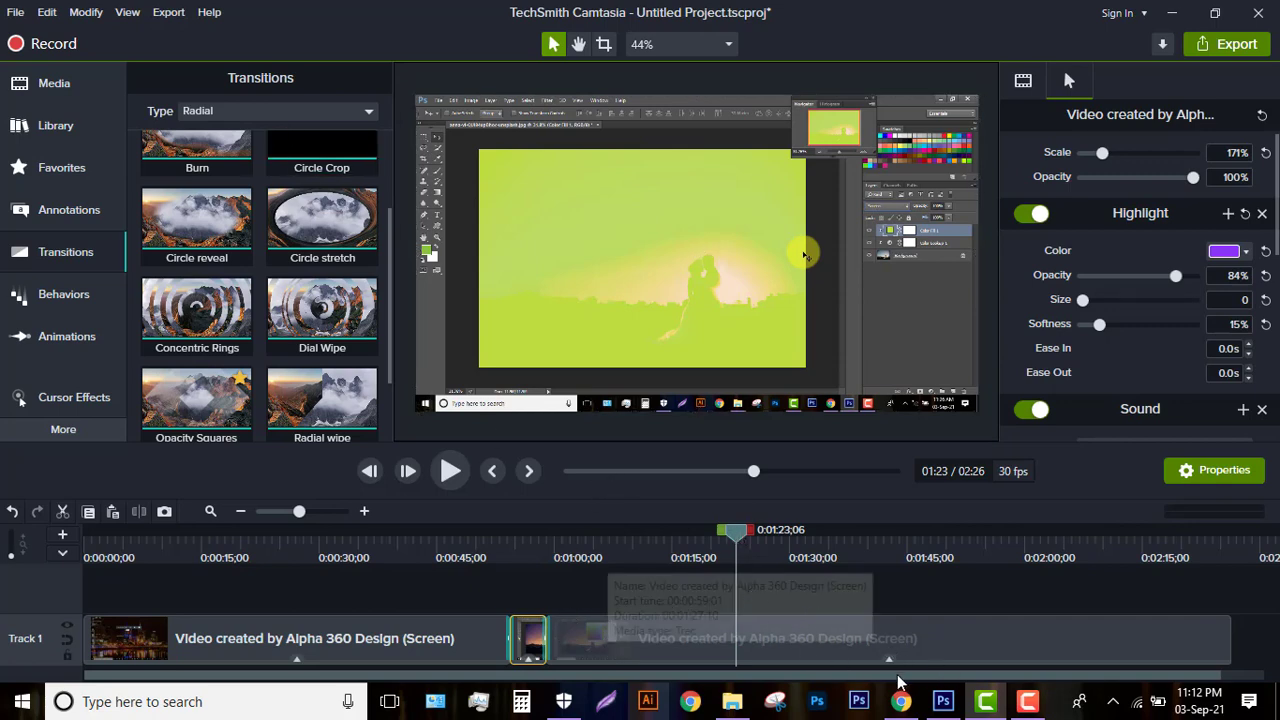
- Delete the Ripple, Sound and Highlight cursor effects from the last clip
left_click(954, 635)
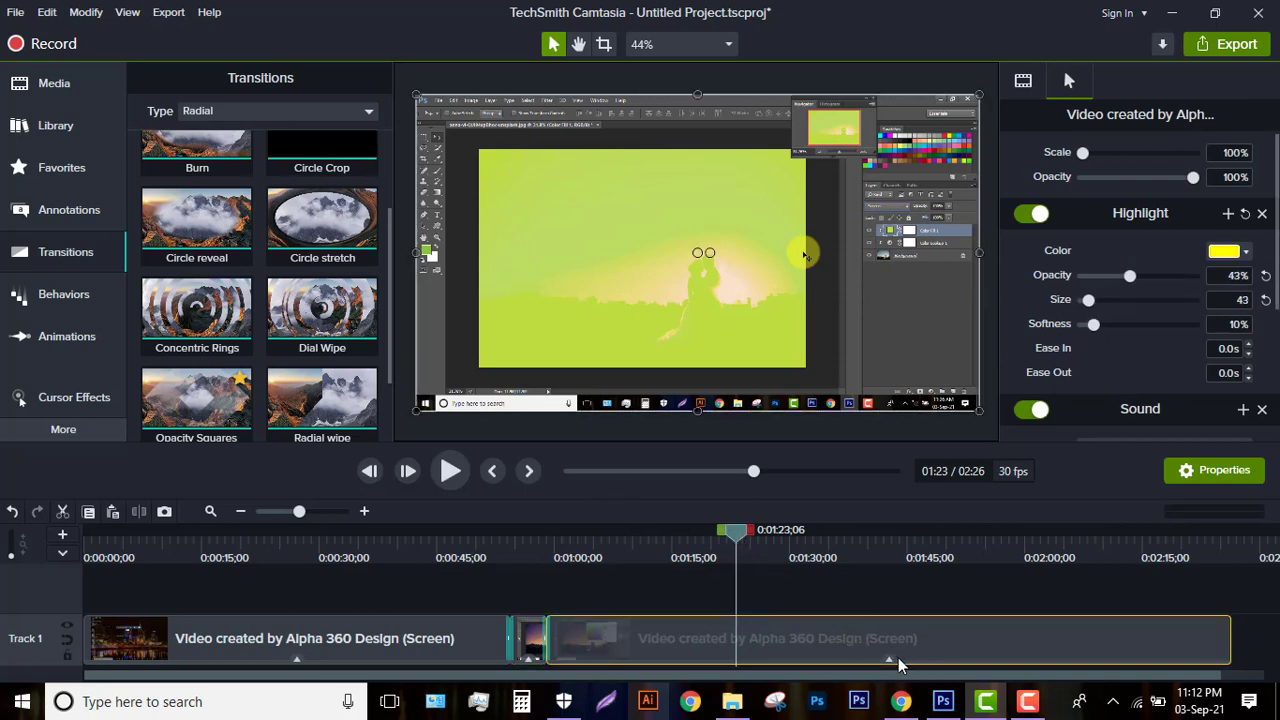
left_click(889, 659)
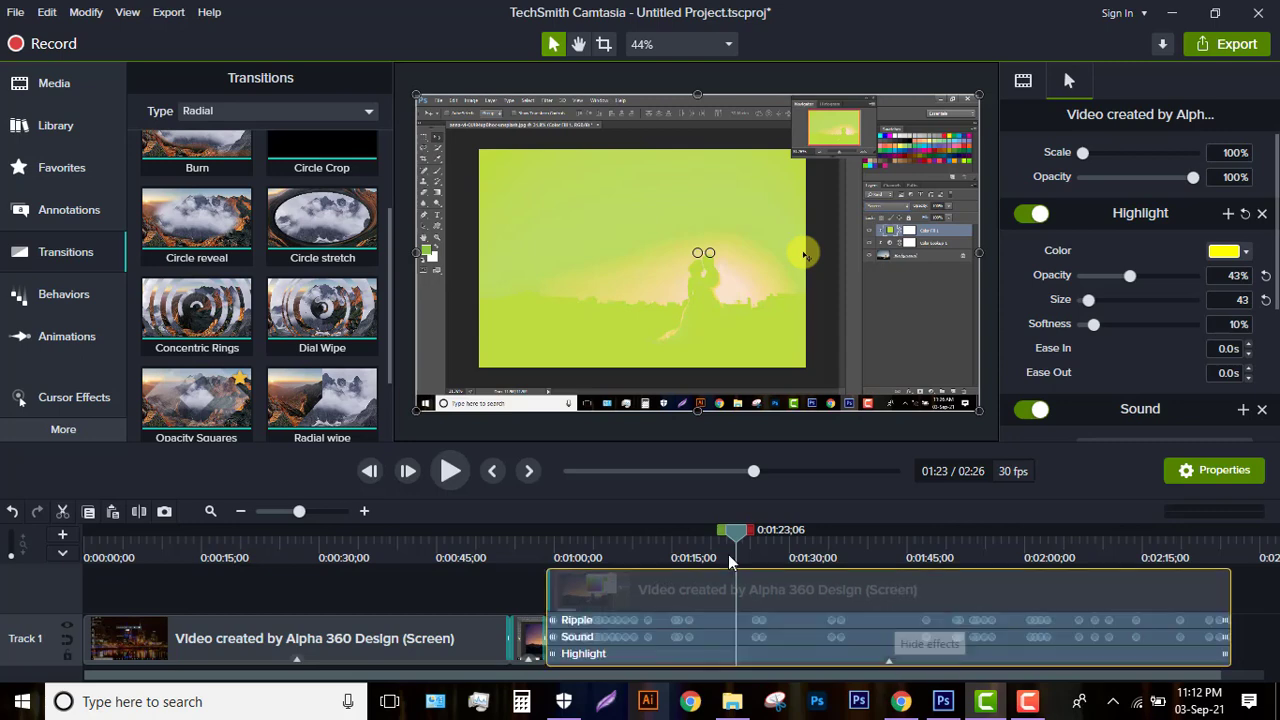
left_click(664, 621)
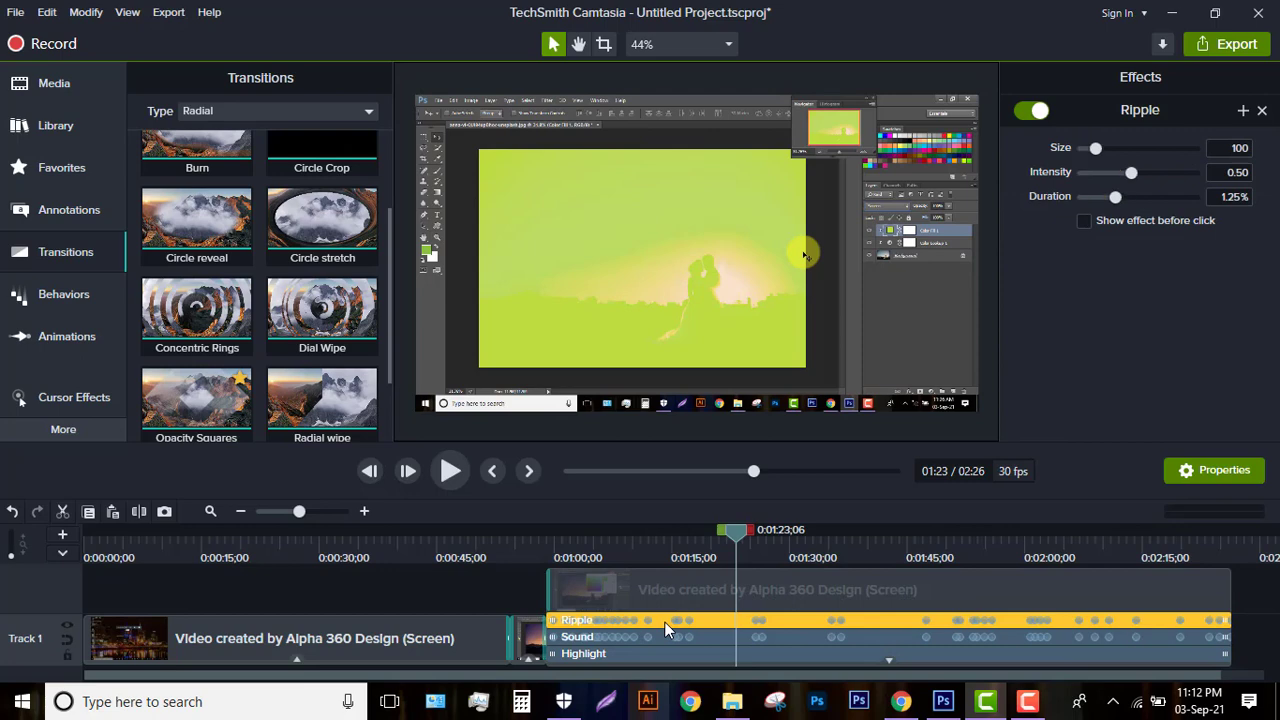
key("Delete")
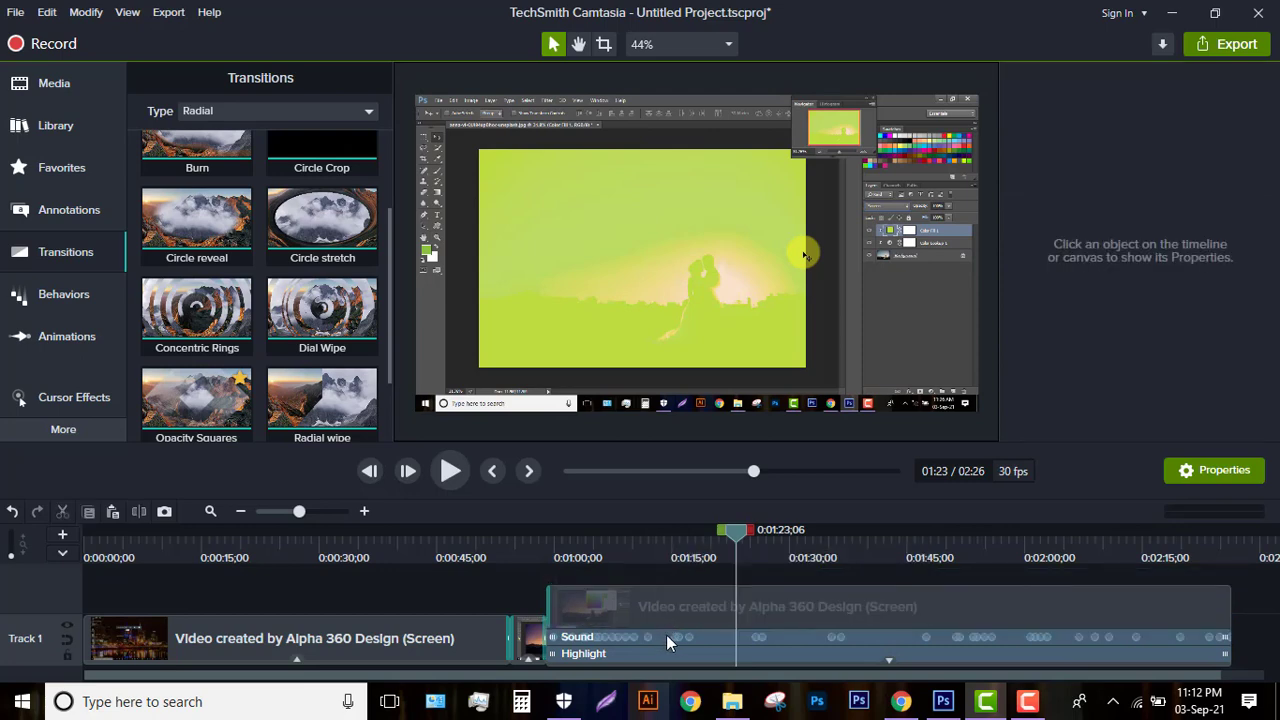
left_click(666, 634)
key("Delete")
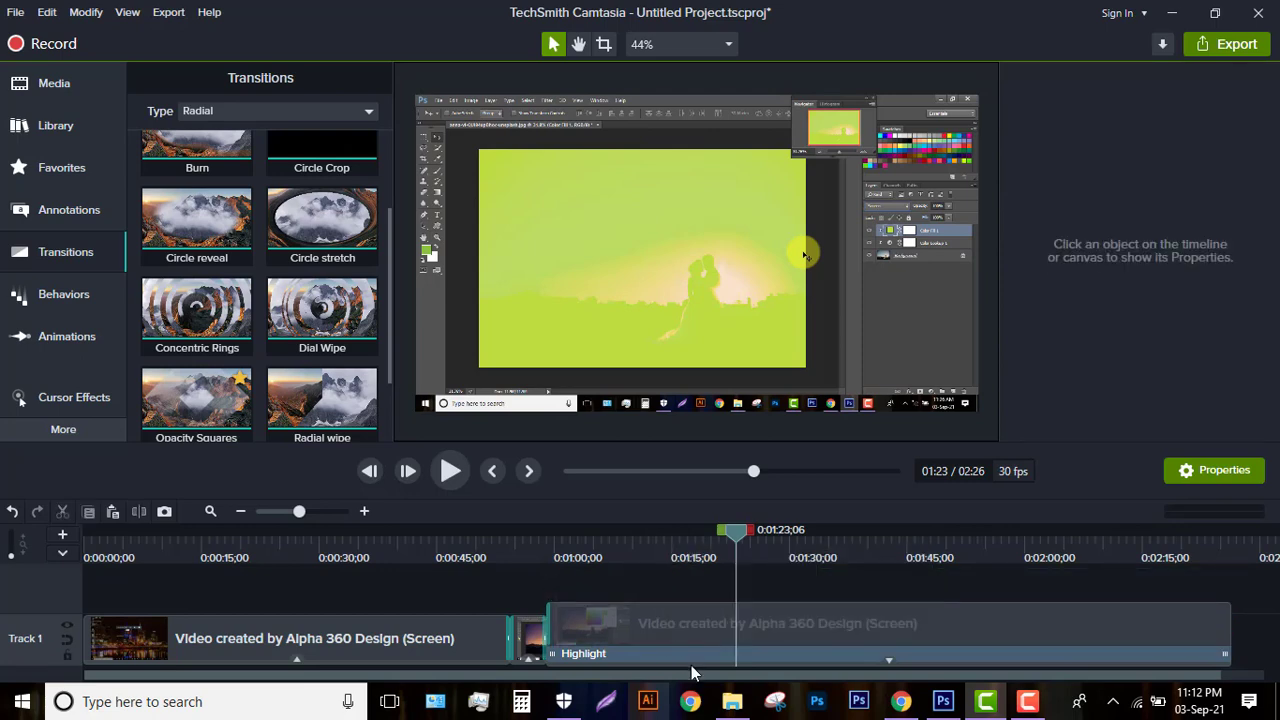
left_click(690, 655)
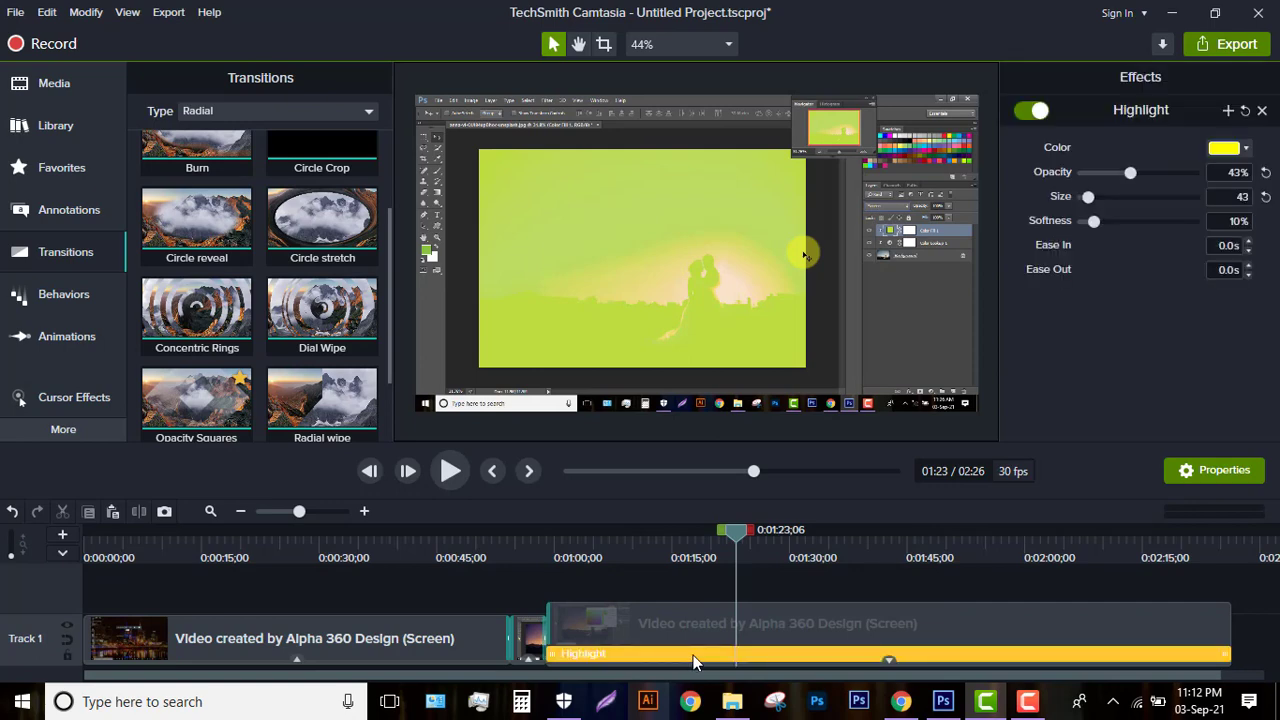
key("Delete")
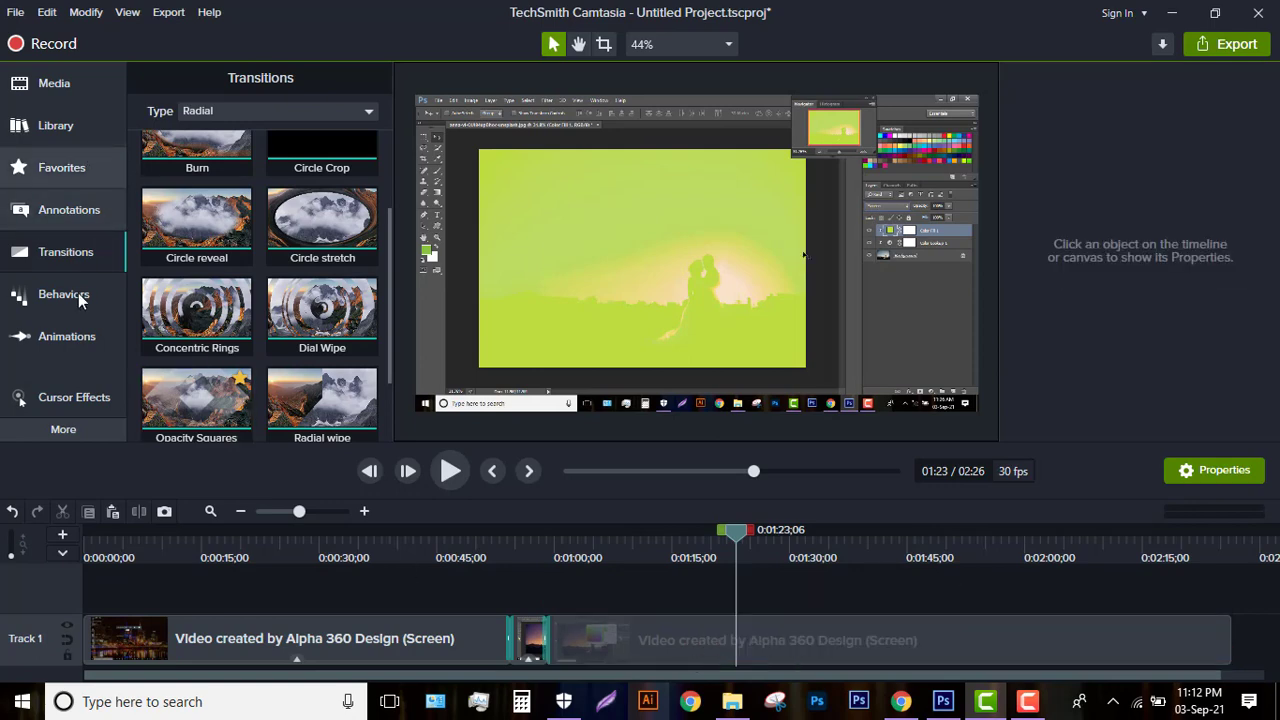
- Show the available cursor effects and split the last clip at 0:01:04;24
left_click(63, 398)
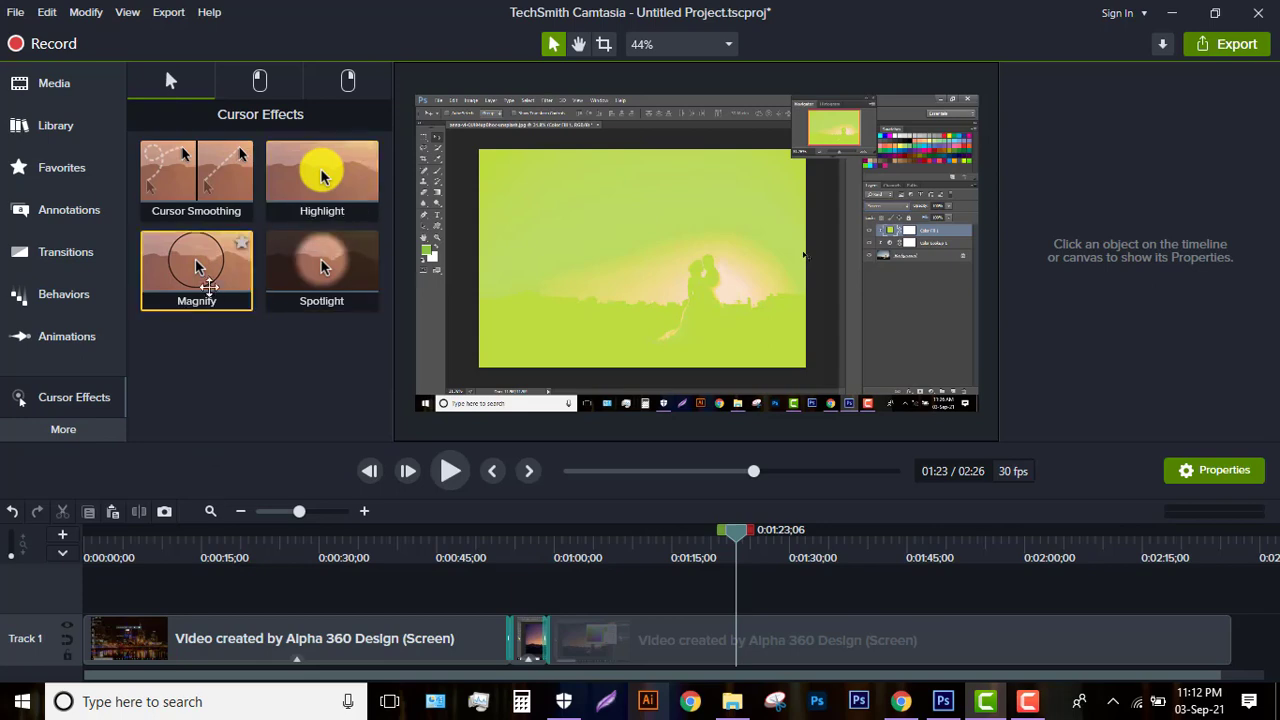
left_click_drag(184, 259, 611, 627)
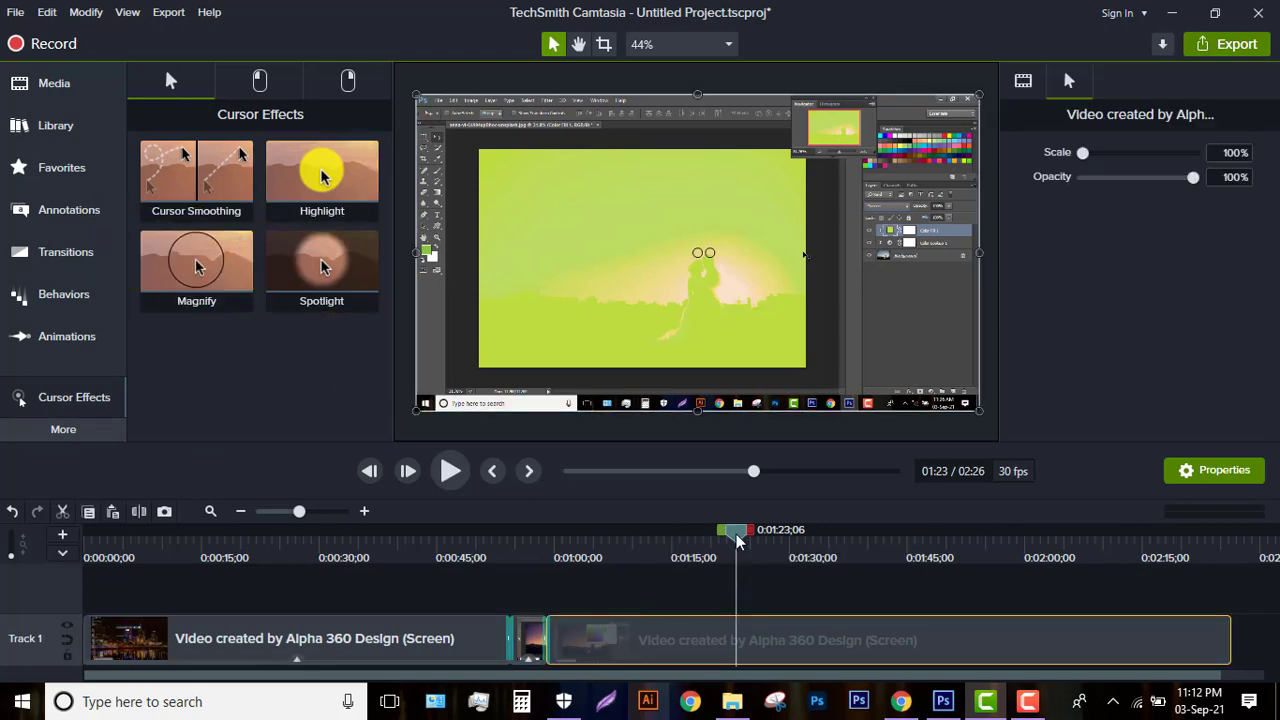
left_click_drag(738, 541, 594, 541)
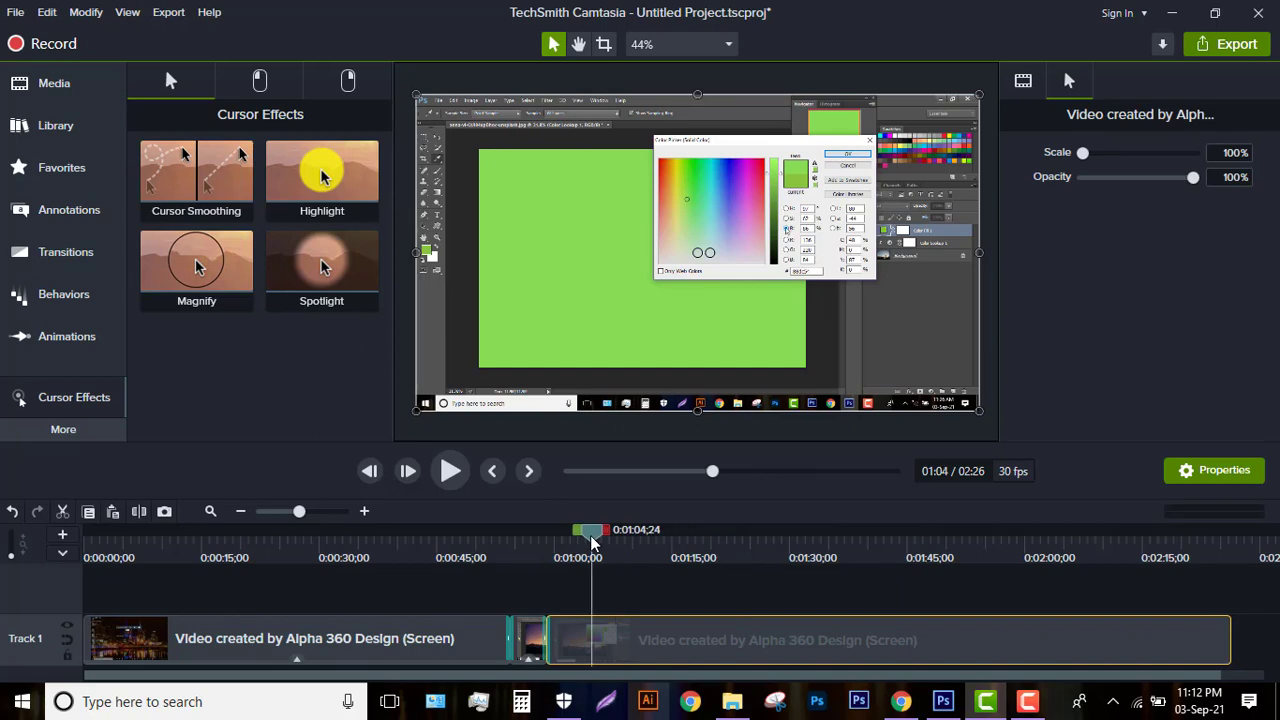
left_click(591, 541)
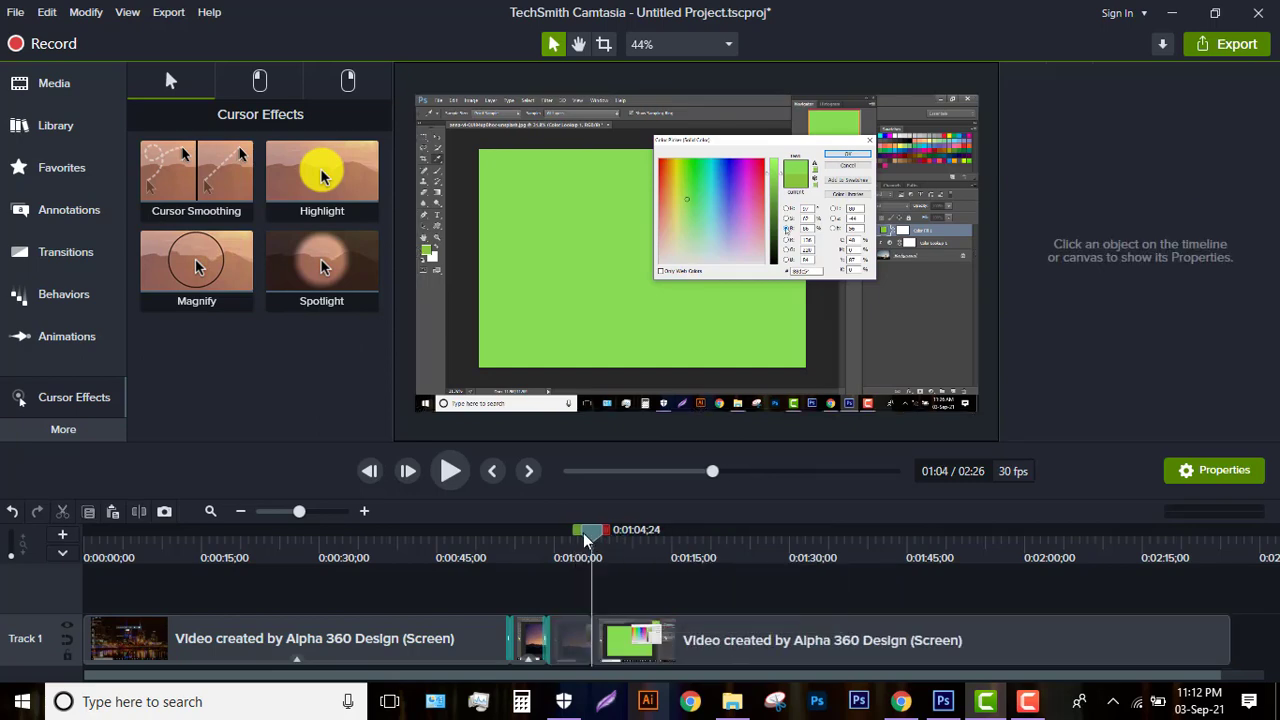
- Add the Magnify cursor effect to the new short clip before the split and play it back briefly
left_click_drag(585, 540, 569, 541)
left_click(572, 645)
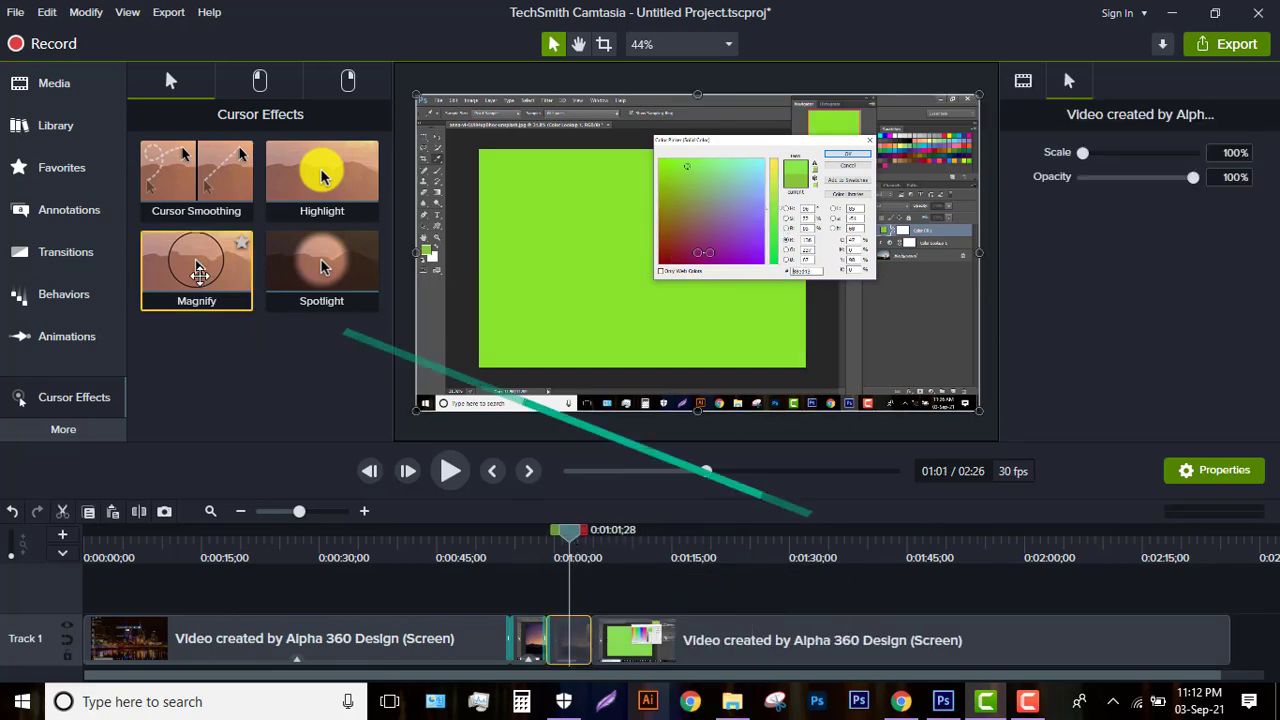
left_click_drag(196, 262, 567, 635)
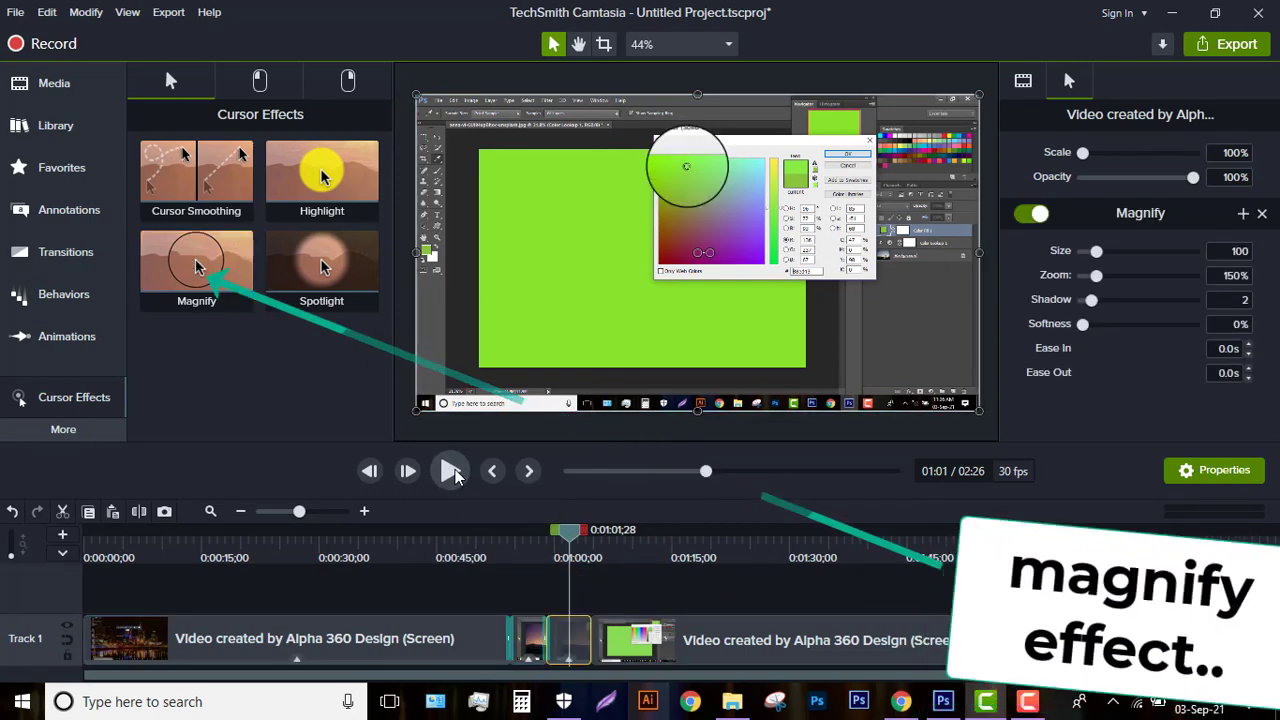
left_click(451, 471)
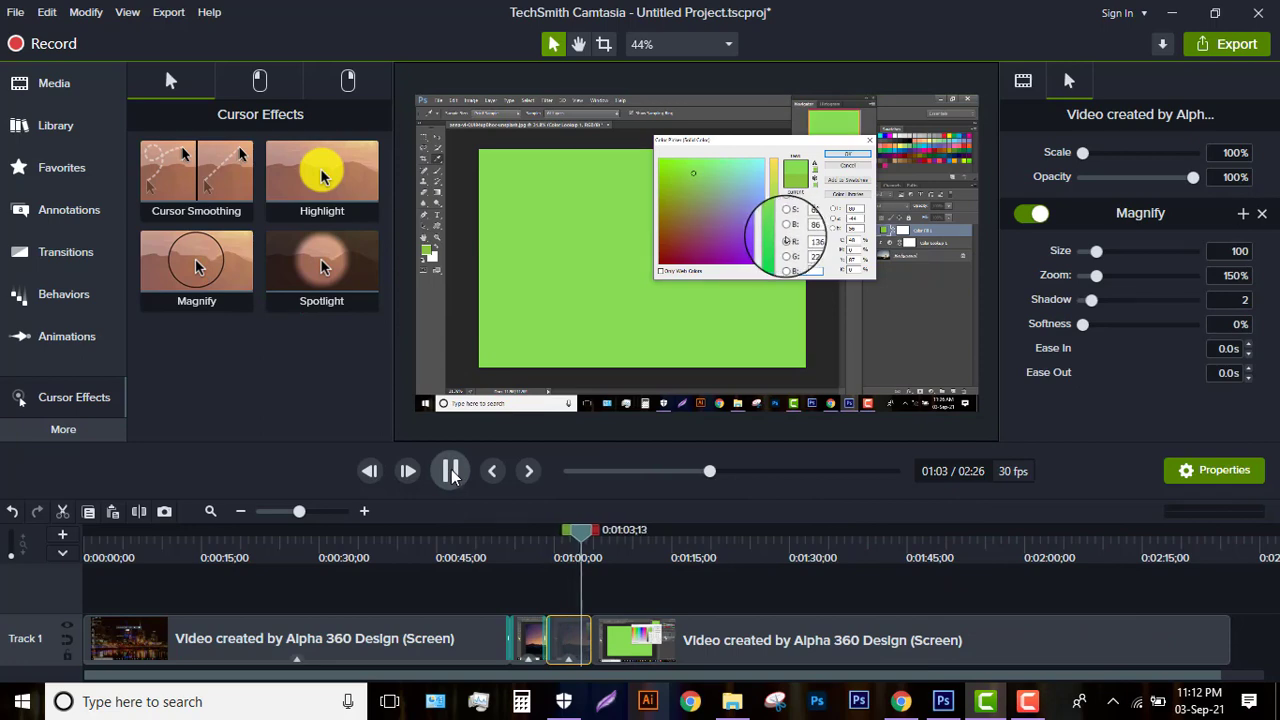
left_click(451, 471)
left_click_drag(578, 532, 548, 538)
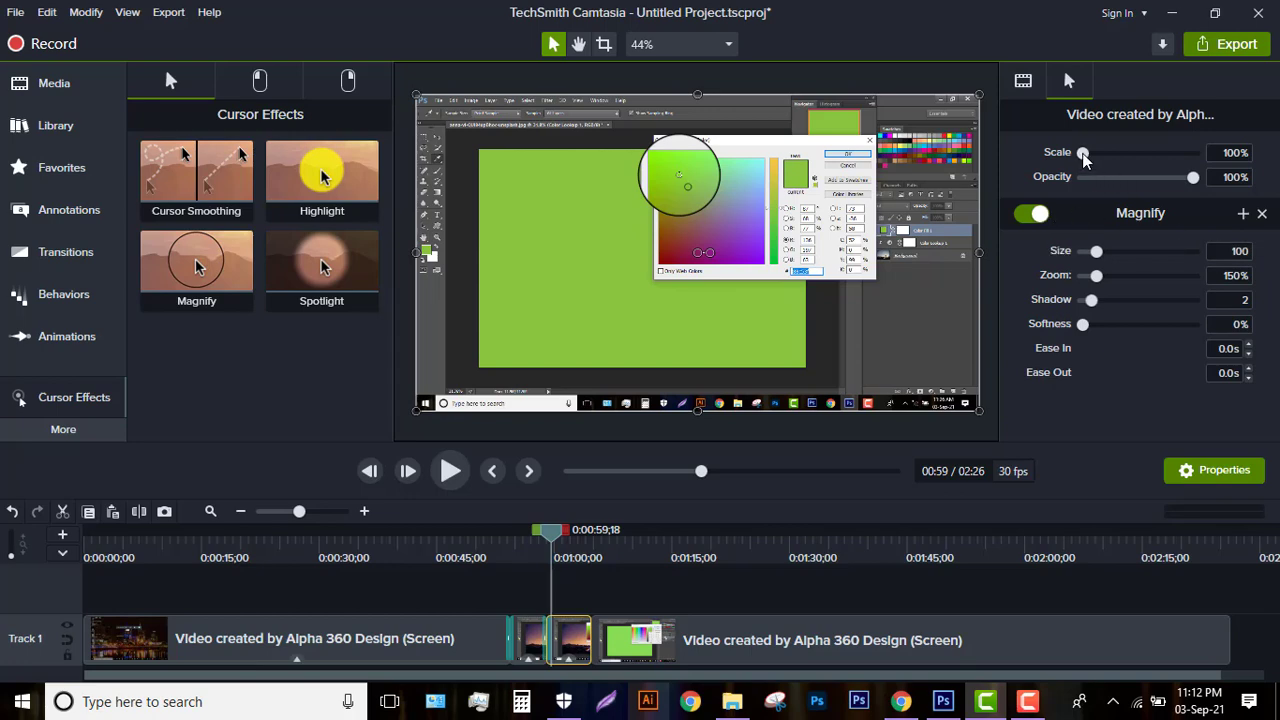
- Set the short clip's cursor scale to 124%, and its Magnify size to 161, zoom to 245%, shadow to 5 and softness to 12%
mouse_move(1099, 153)
left_mouse_down()
mouse_move(1146, 153)
mouse_move(1089, 153)
left_mouse_up()
left_click_drag(1098, 251, 1112, 252)
mouse_move(1105, 283)
left_mouse_down()
mouse_move(1157, 277)
mouse_move(1121, 277)
mouse_move(1134, 299)
mouse_move(1104, 299)
left_mouse_up()
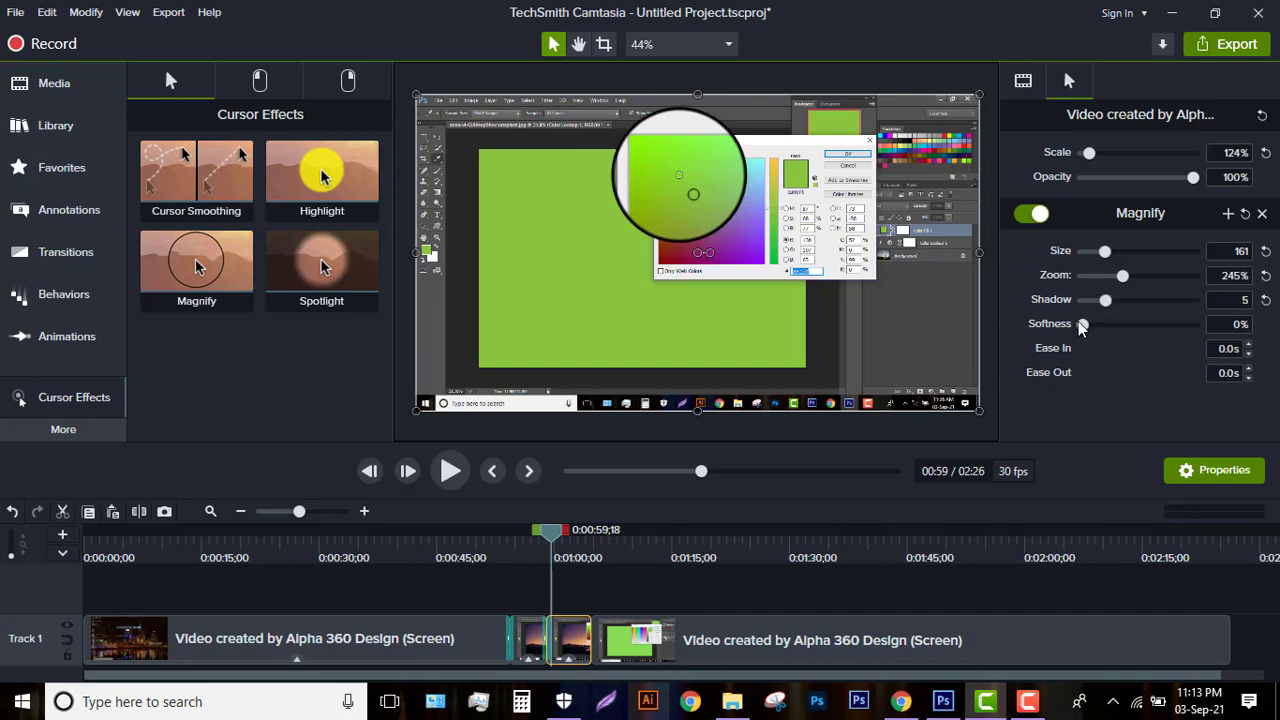
mouse_move(1097, 326)
left_mouse_down()
mouse_move(1142, 323)
mouse_move(1095, 324)
left_mouse_up()
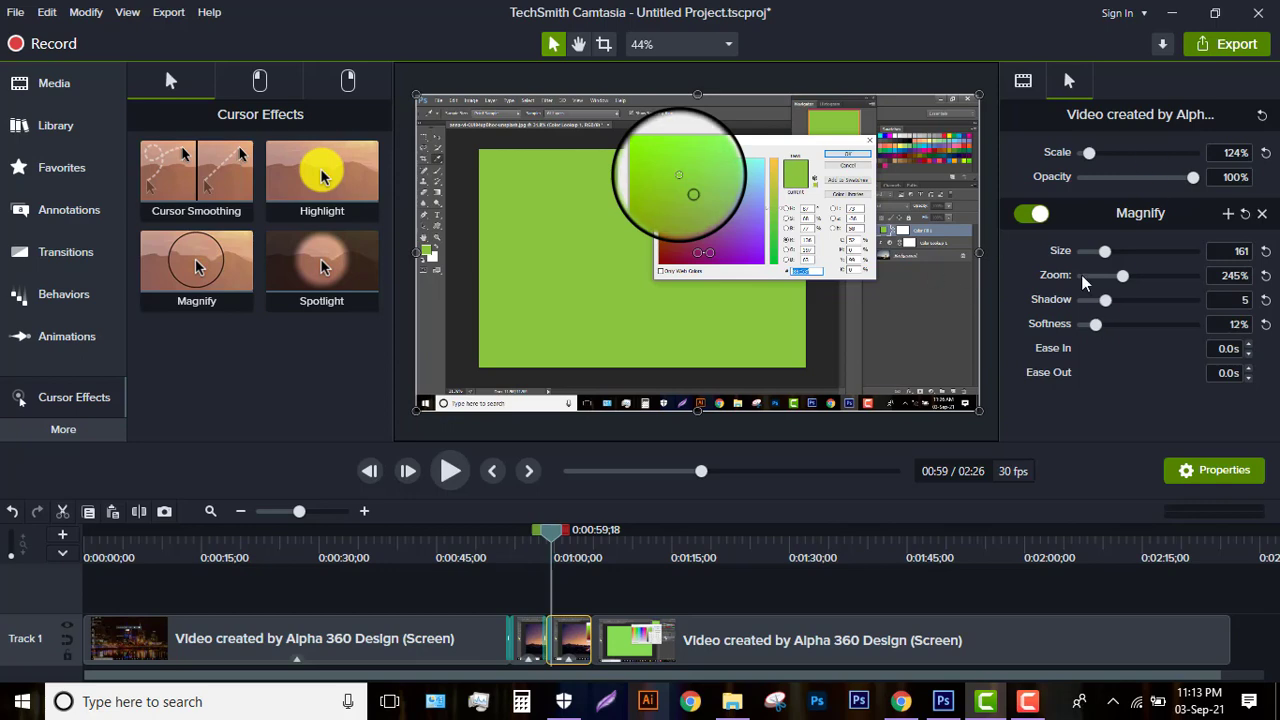
left_click_drag(551, 531, 565, 530)
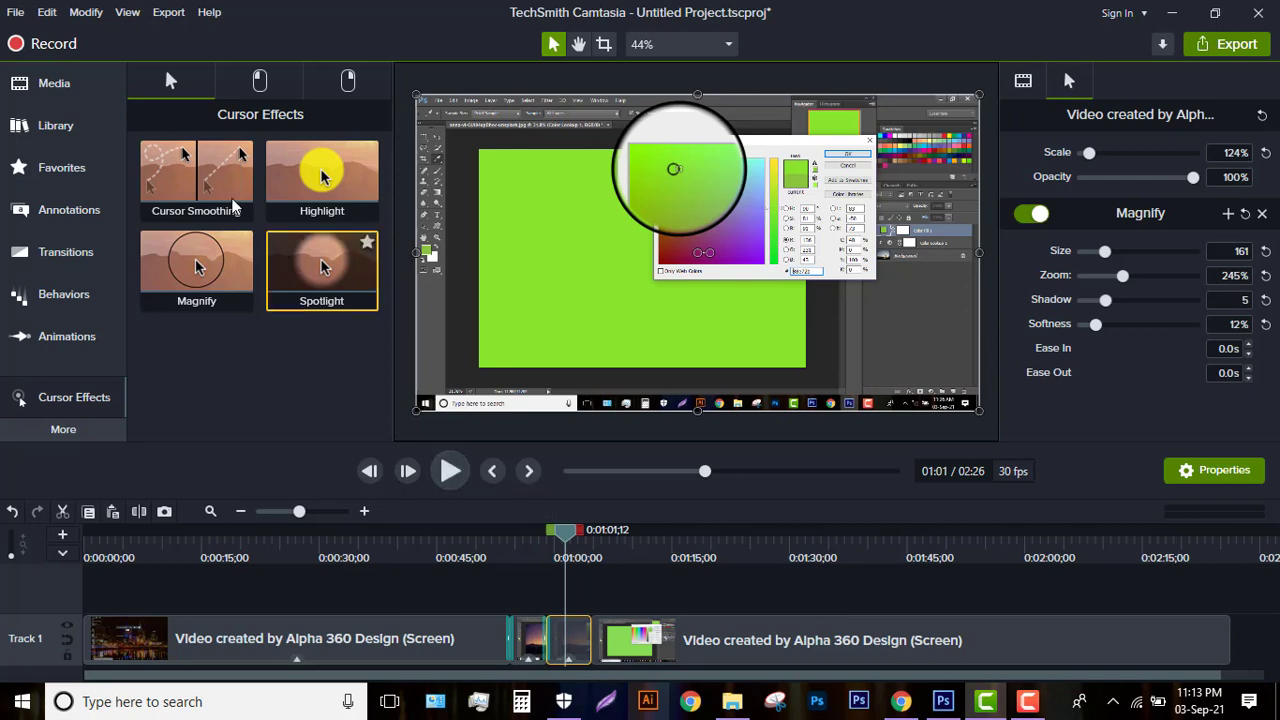
- Add the Transmission transition from the favorites to the magnified short clip
left_click(62, 252)
left_click(322, 299)
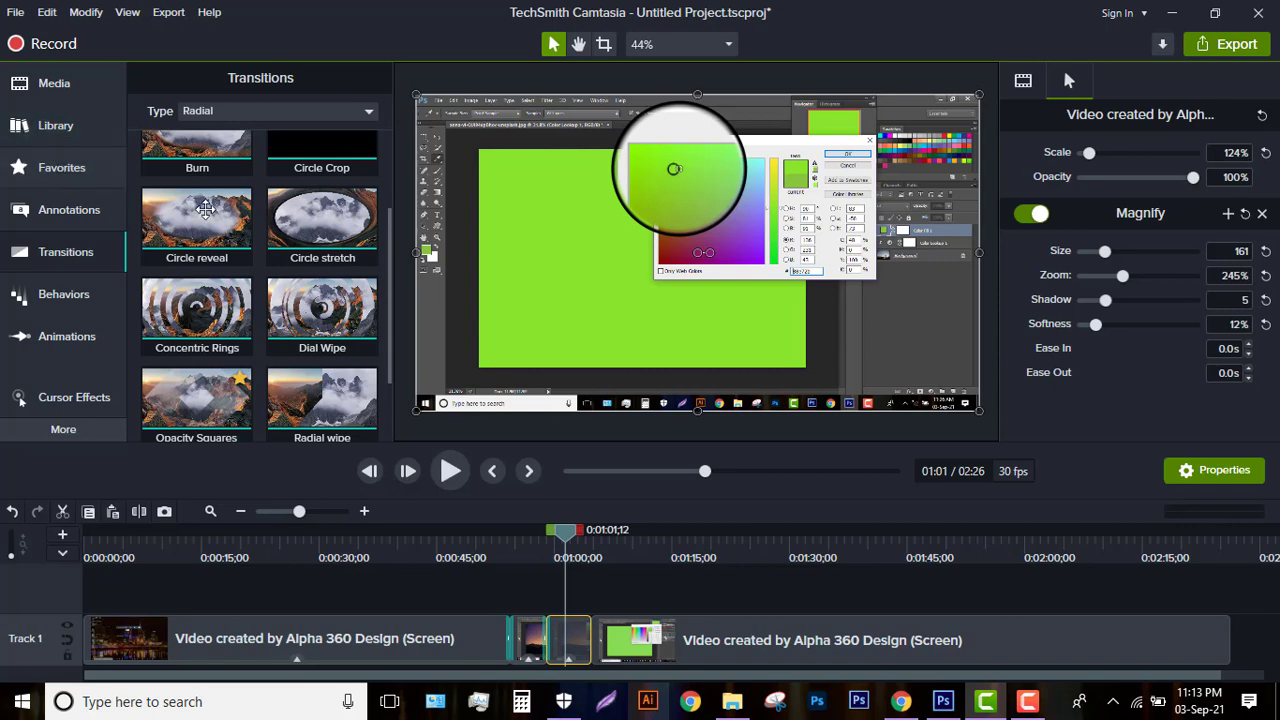
left_click(95, 168)
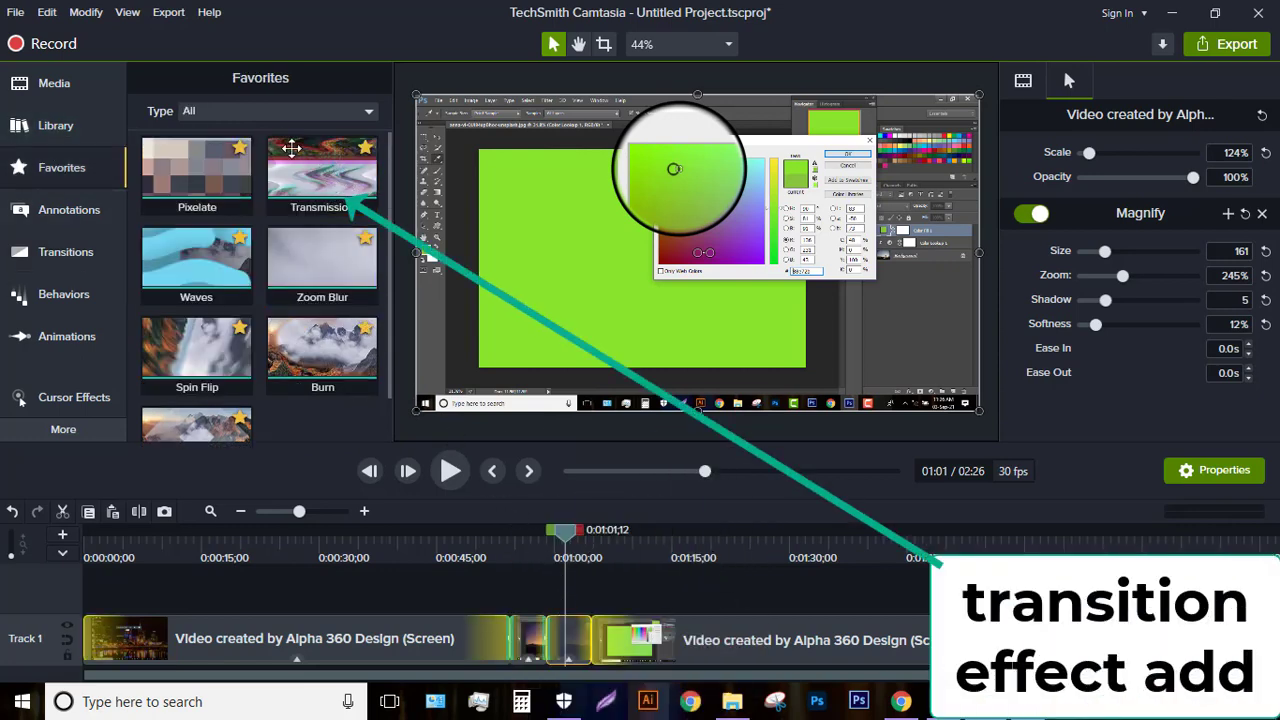
left_click_drag(313, 181, 571, 640)
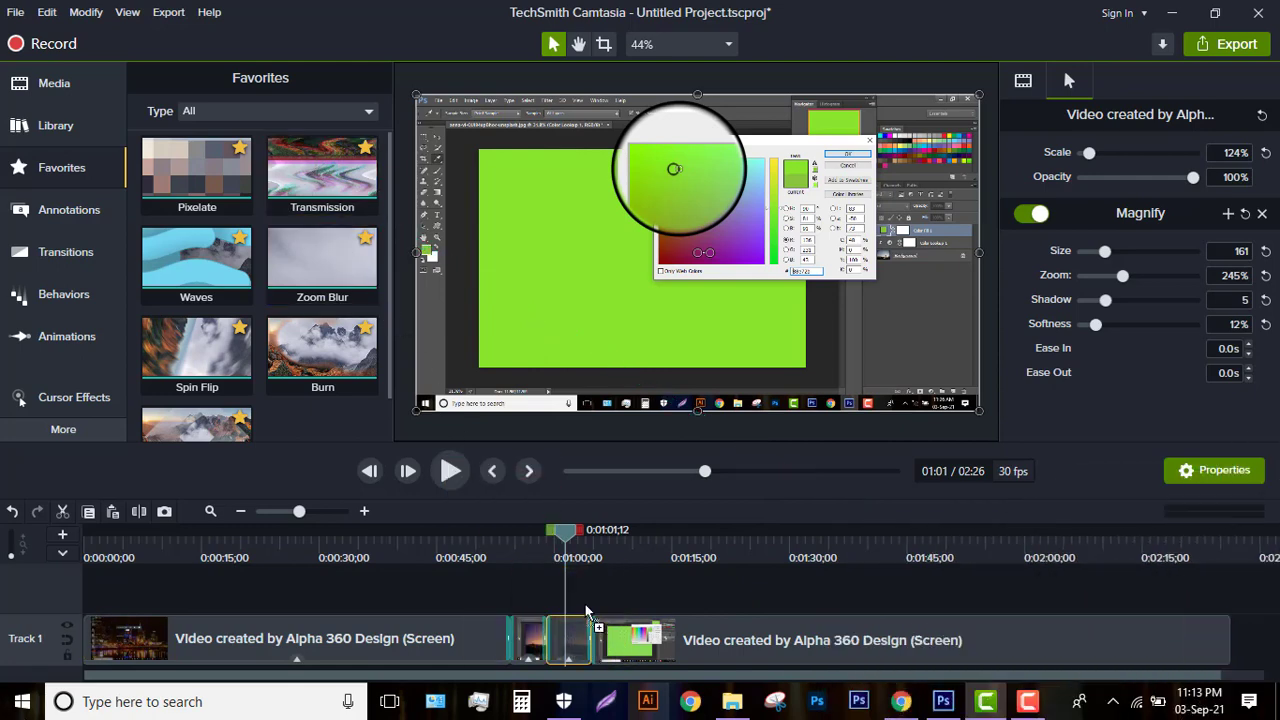
- Play back the magnified clip from its start through the Transmission transition into the last clip
left_click(549, 533)
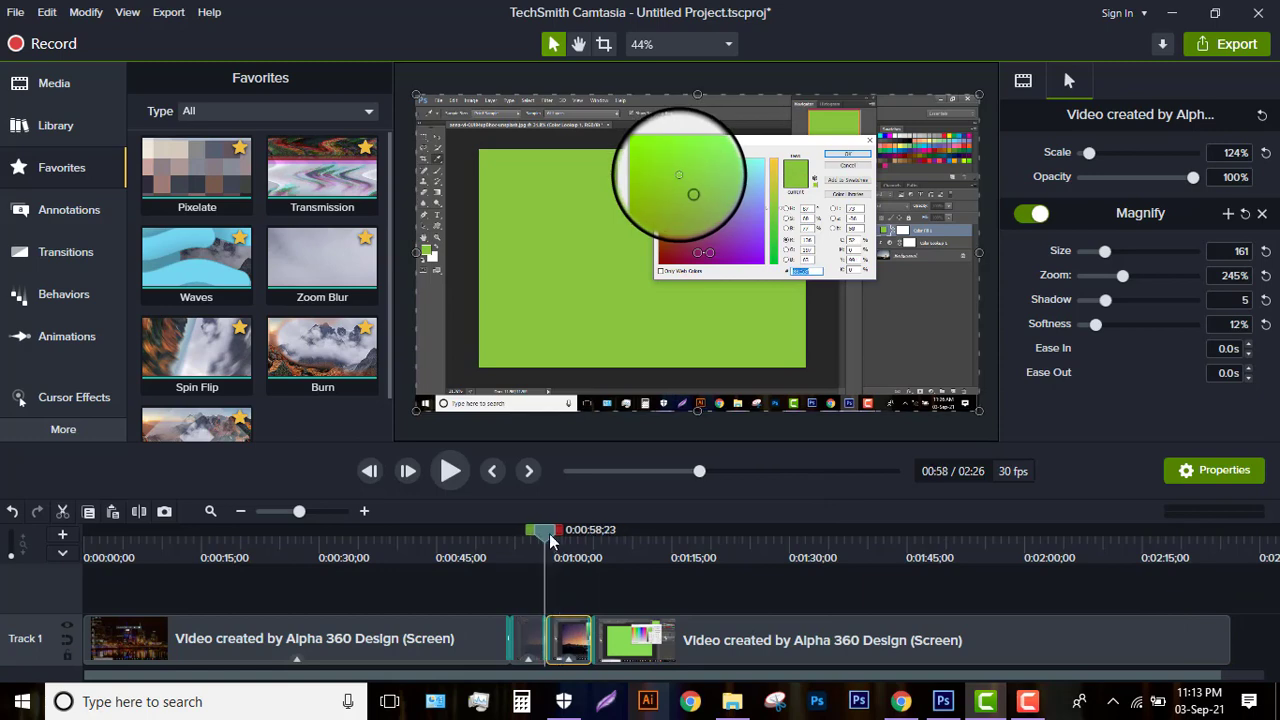
left_click(449, 471)
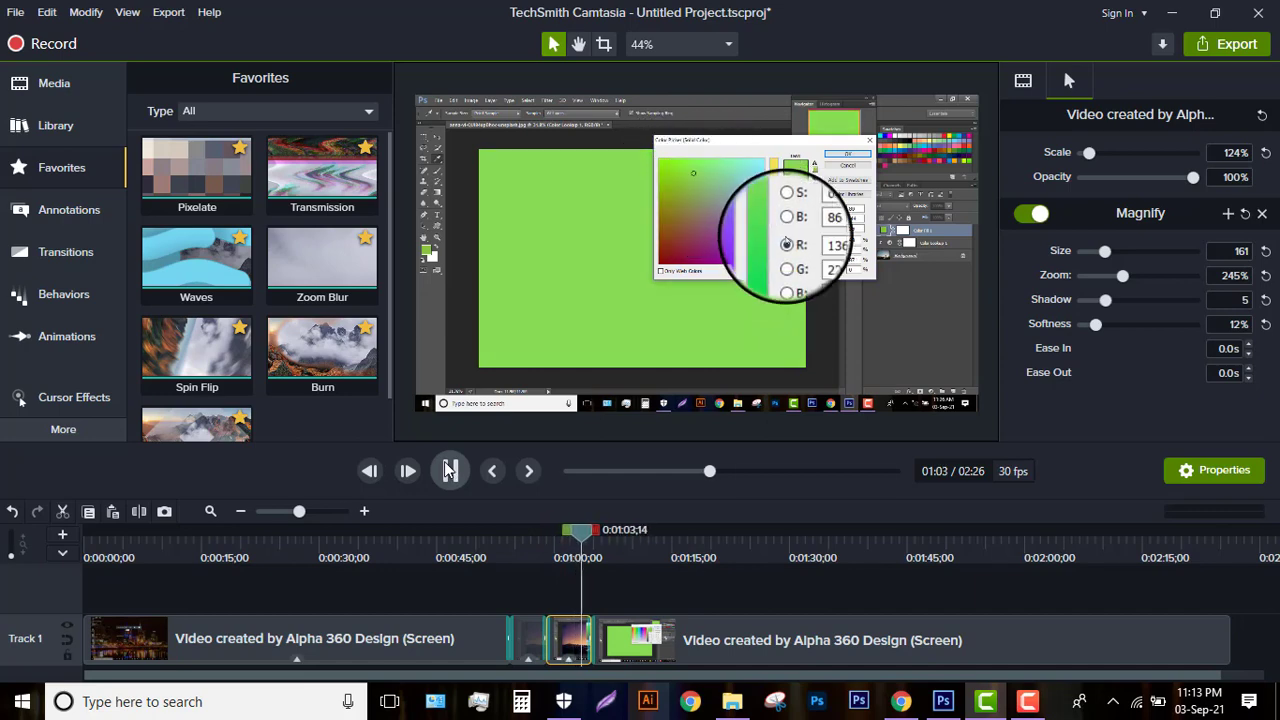
left_click(451, 471)
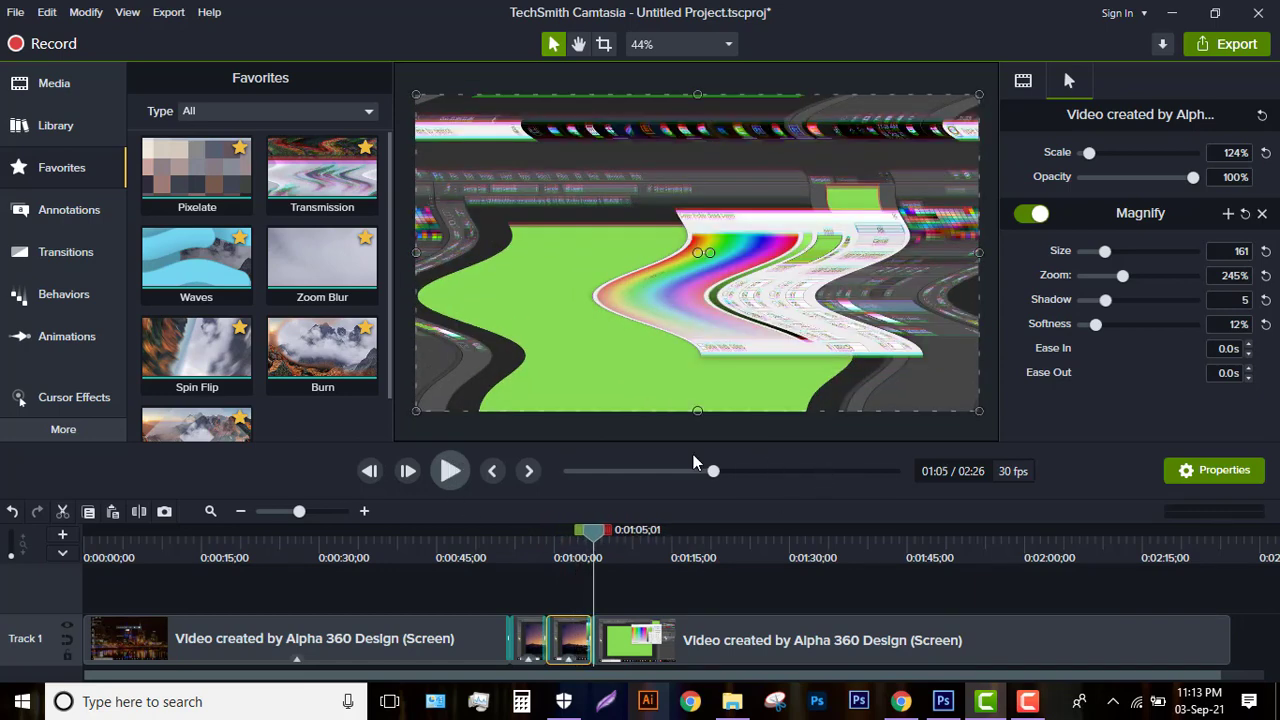
left_click(451, 476)
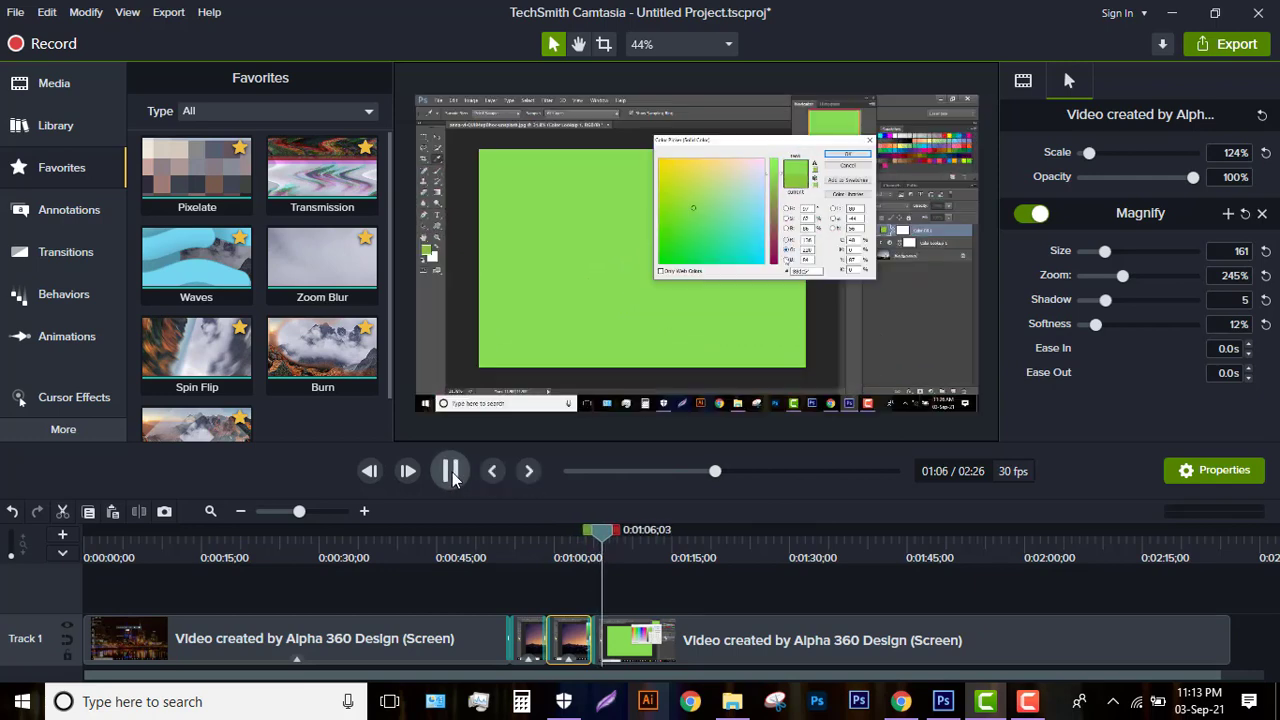
left_click(451, 476)
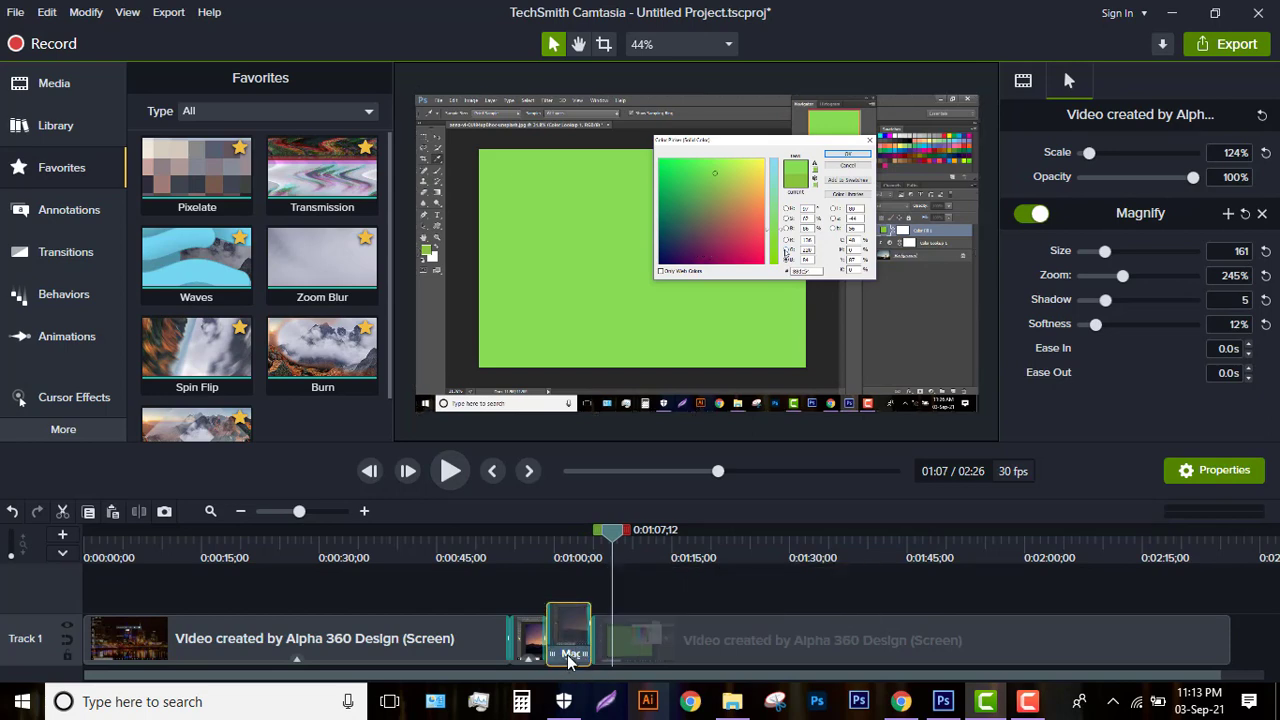
- Remove the Magnify effect from the short clip
left_click(560, 655)
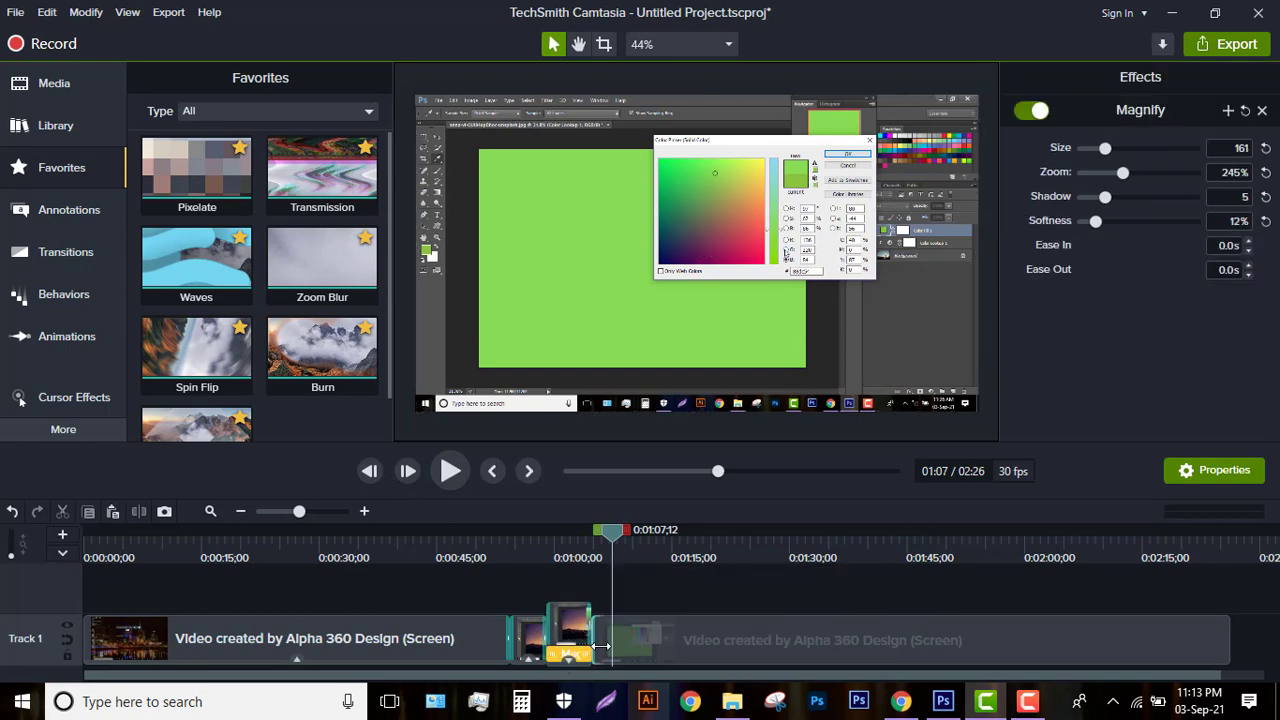
left_click(596, 658)
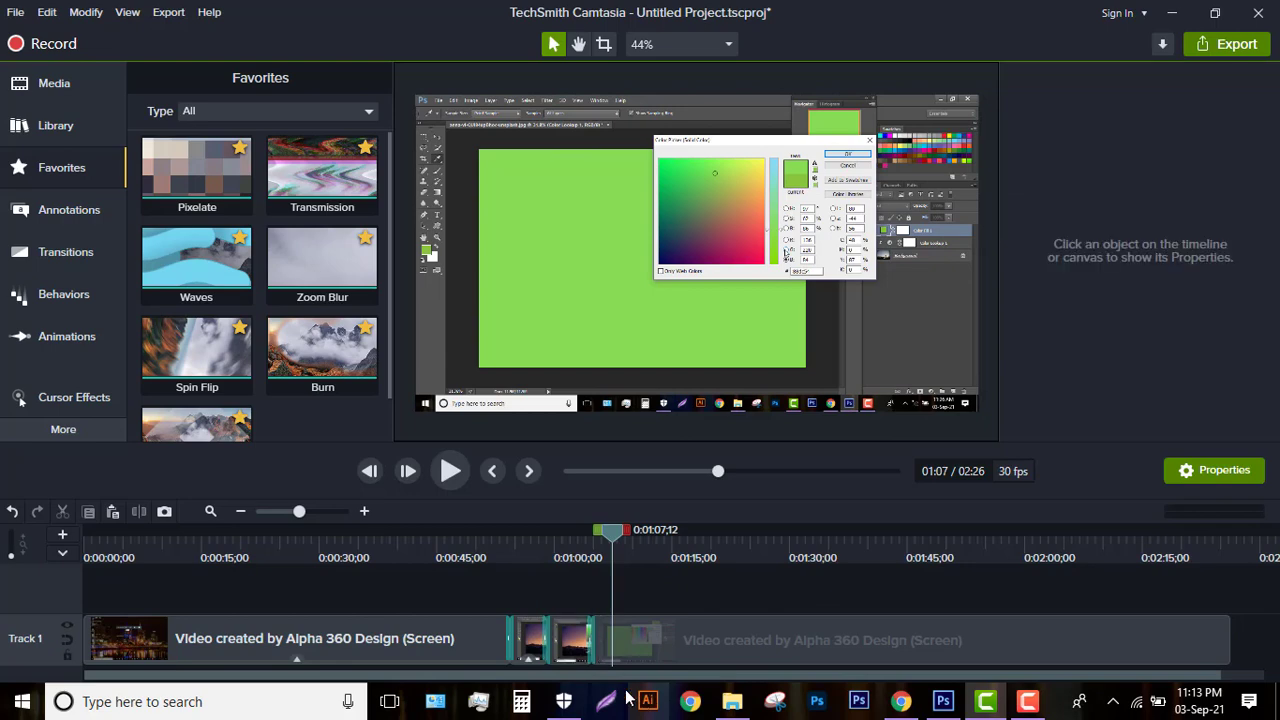
- Add the left-click Target cursor effect to the second short clip
left_click(575, 640)
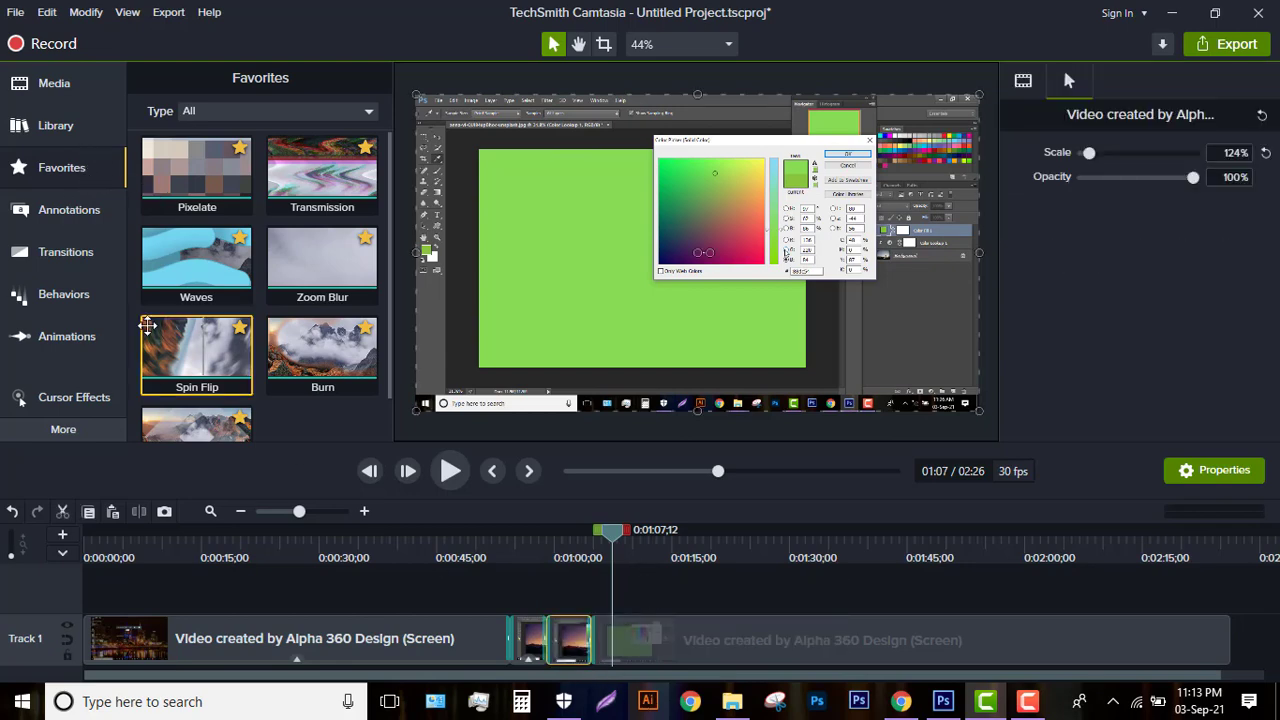
left_click(72, 397)
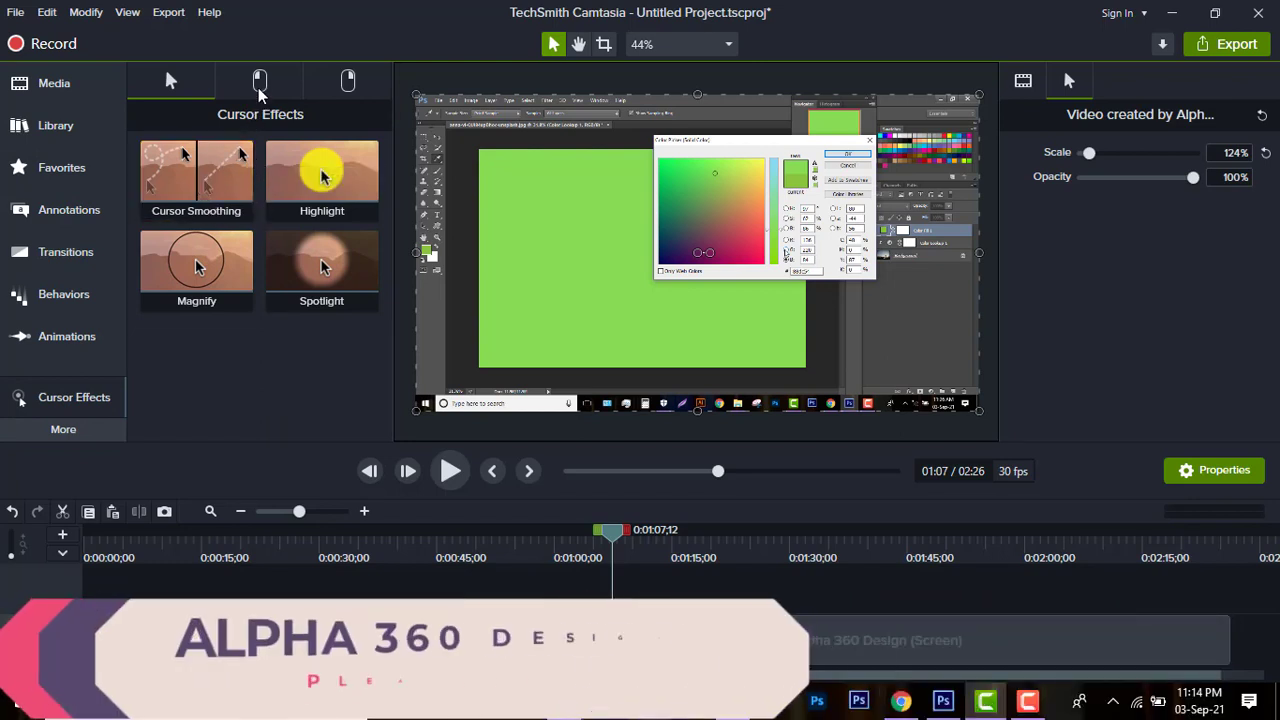
left_click(260, 86)
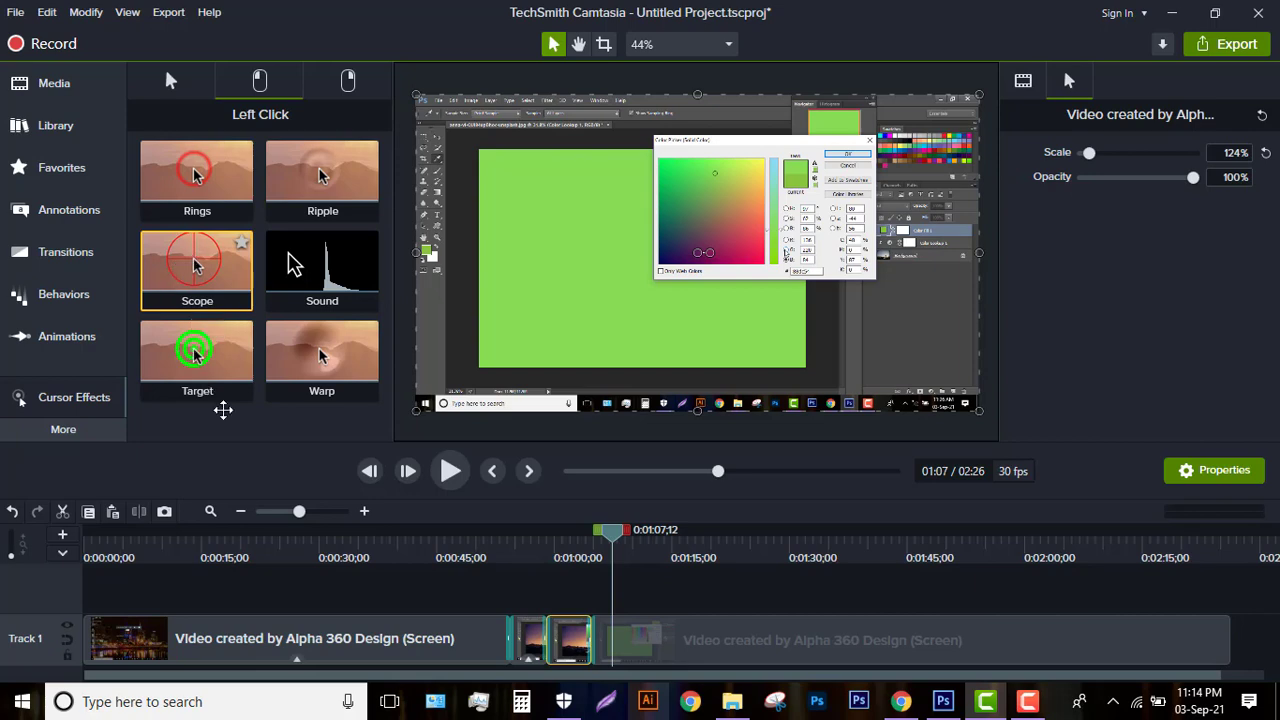
left_click_drag(197, 350, 570, 645)
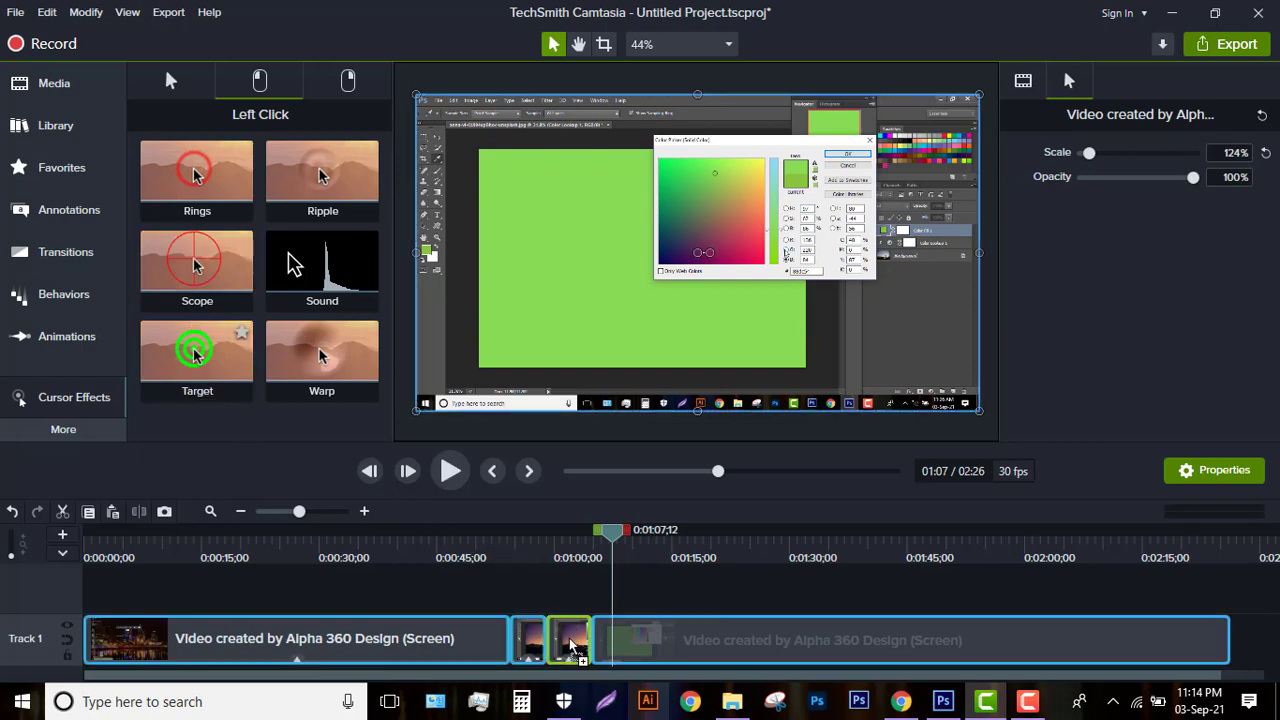
- Play back the second short clip from about 1:01 to check the Target effect on clicks
left_click_drag(612, 533, 563, 541)
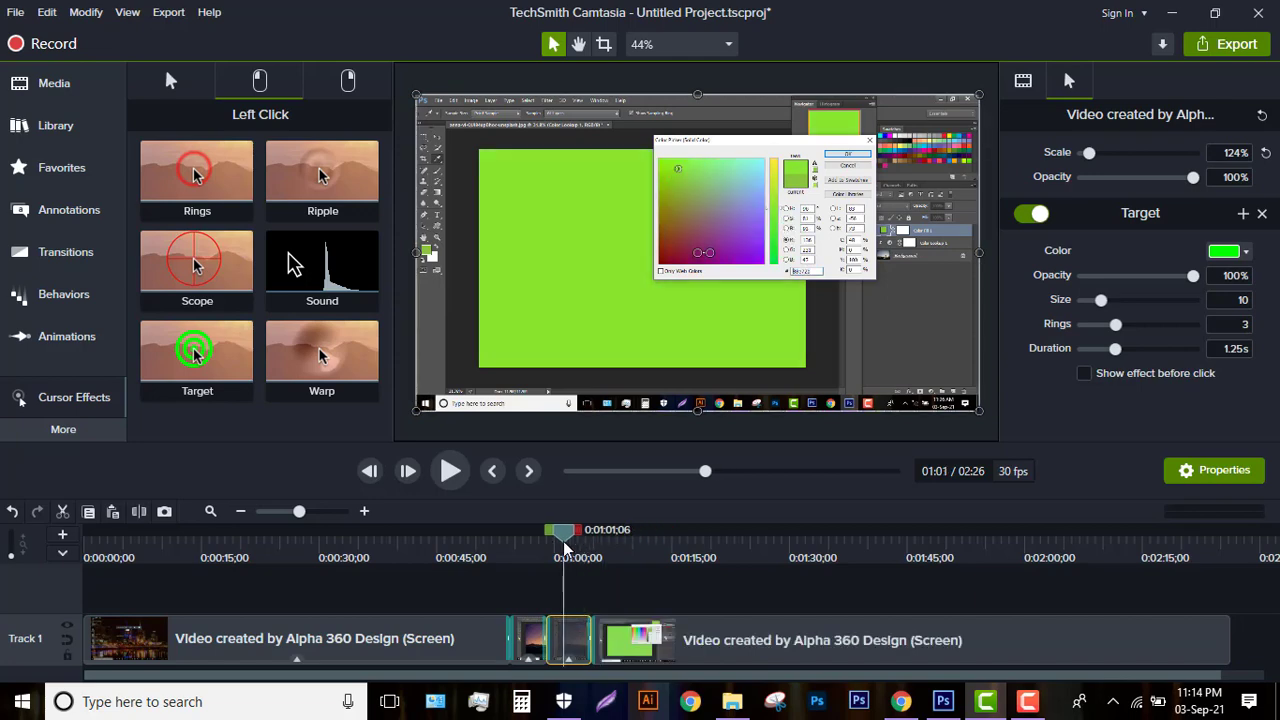
left_click(449, 471)
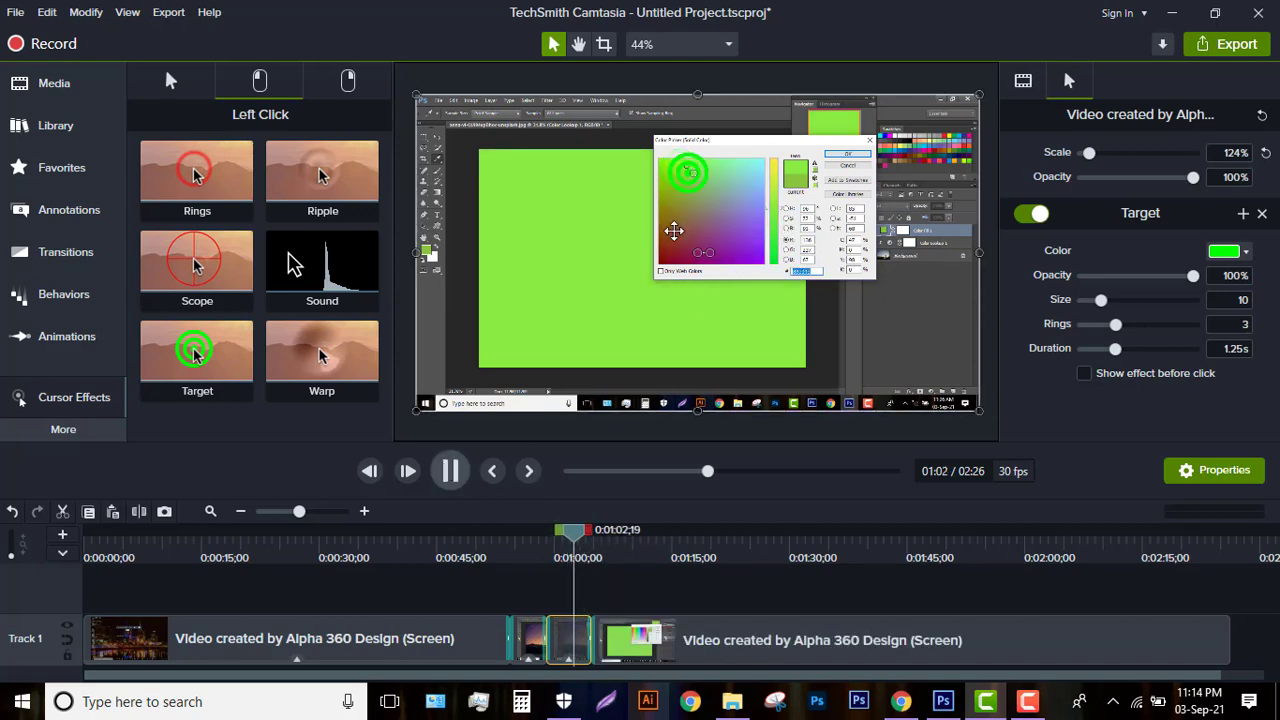
left_click(449, 471)
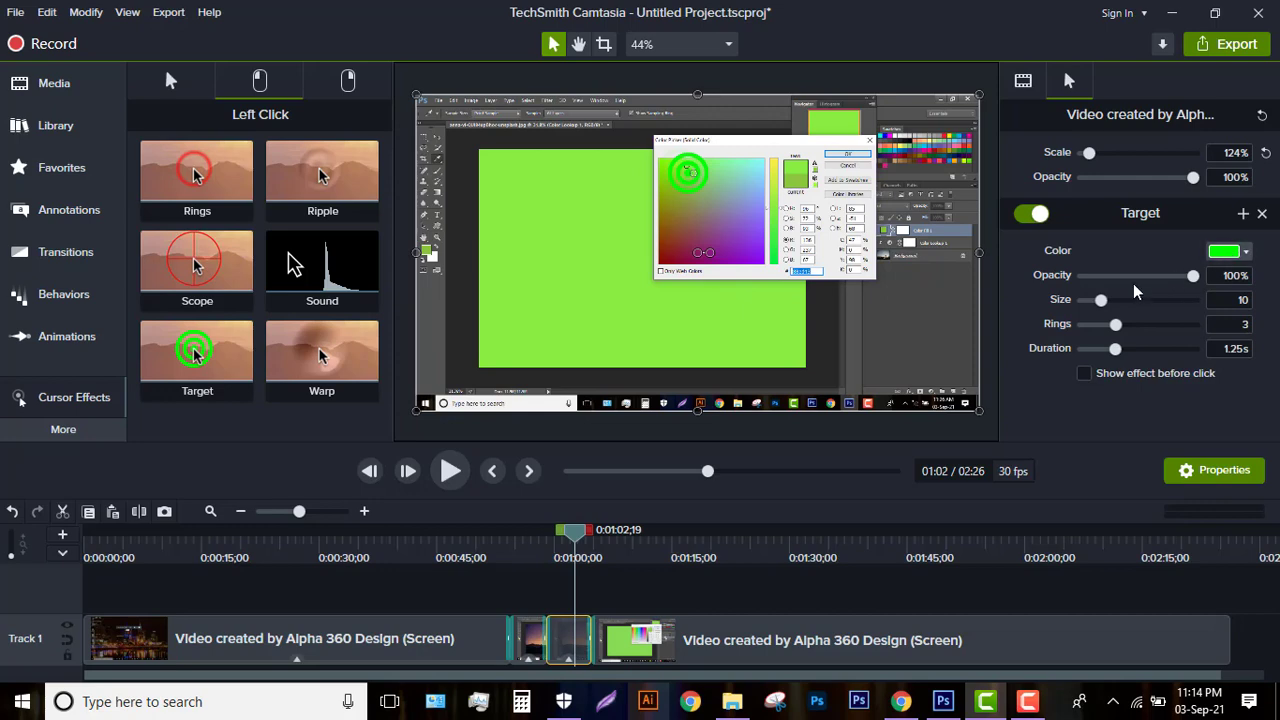
- Set the Target effect's color to #FF1446 and play back the clip with the recolored rings
left_click(1228, 251)
left_click(1241, 340)
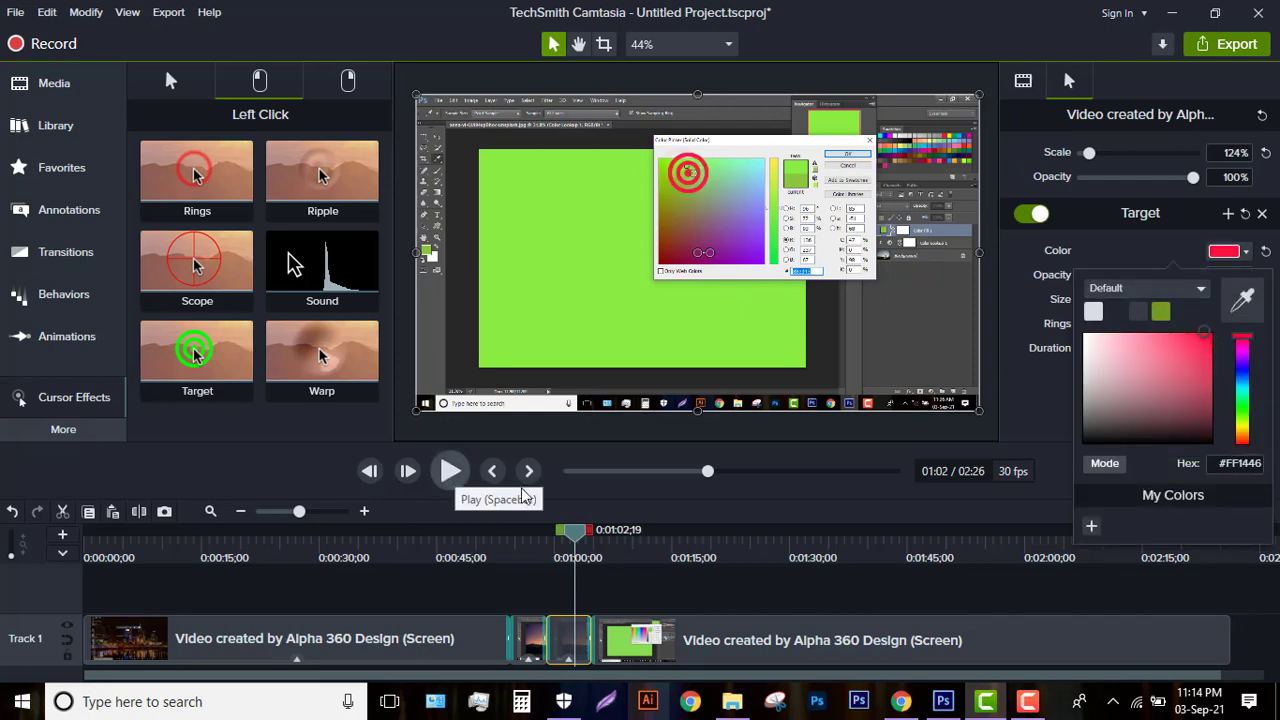
left_click(449, 471)
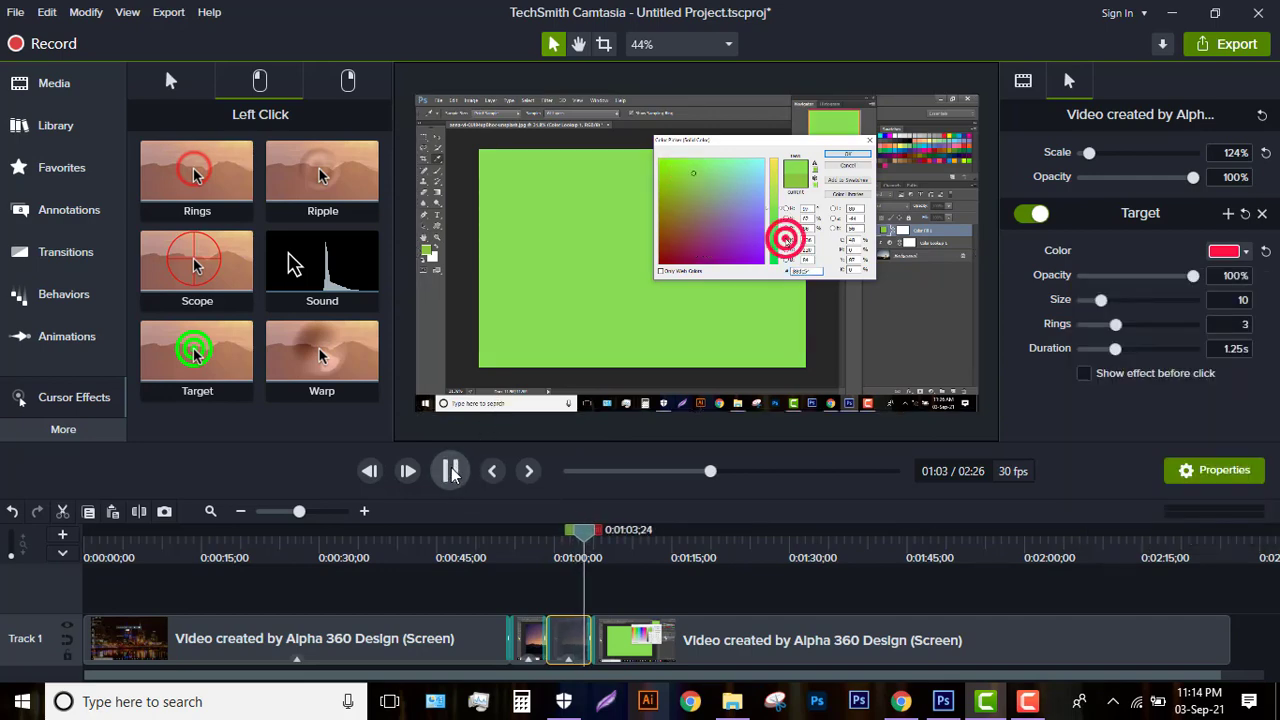
left_click(451, 471)
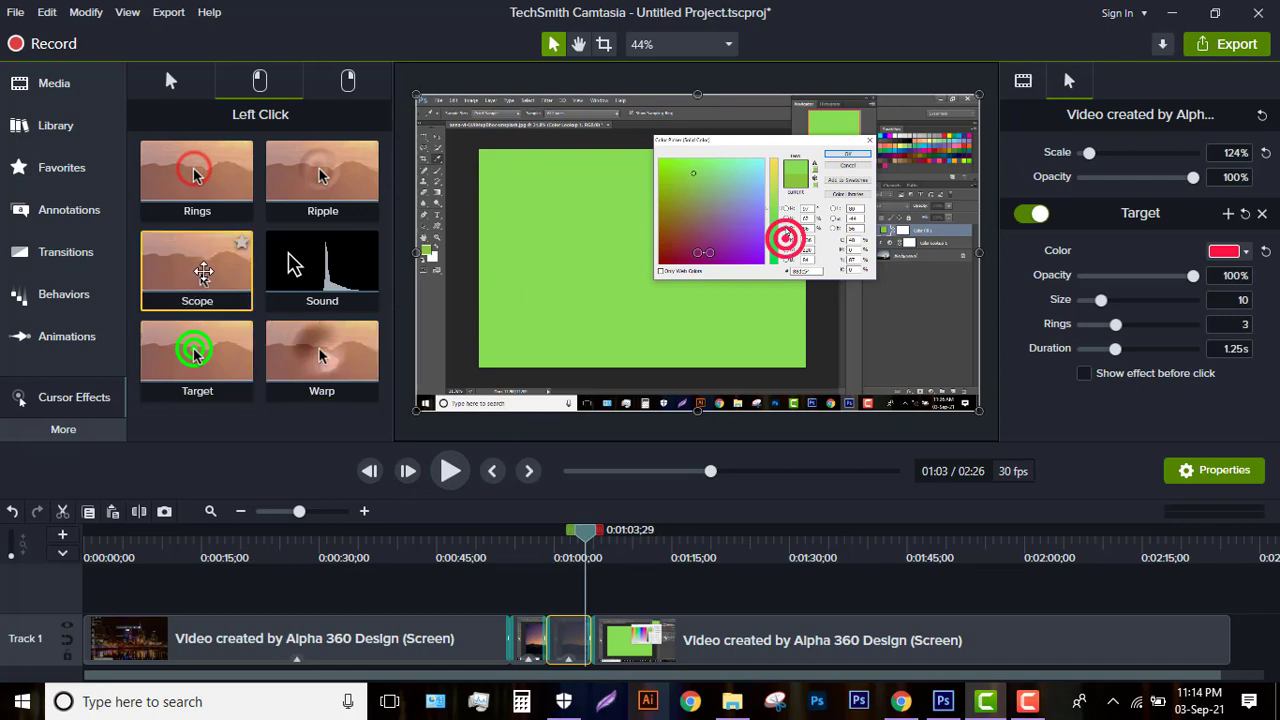
- Add the right-click Rings cursor effect to the second short clip
left_click(357, 76)
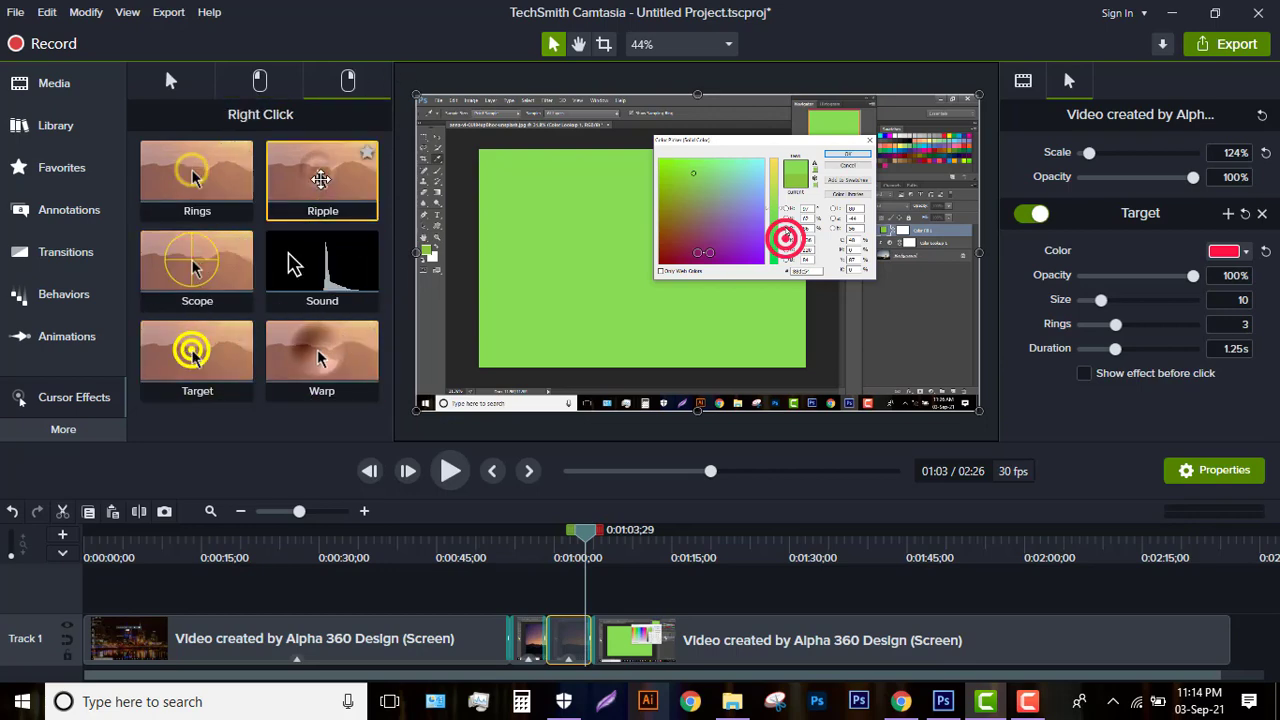
left_click_drag(196, 178, 550, 547)
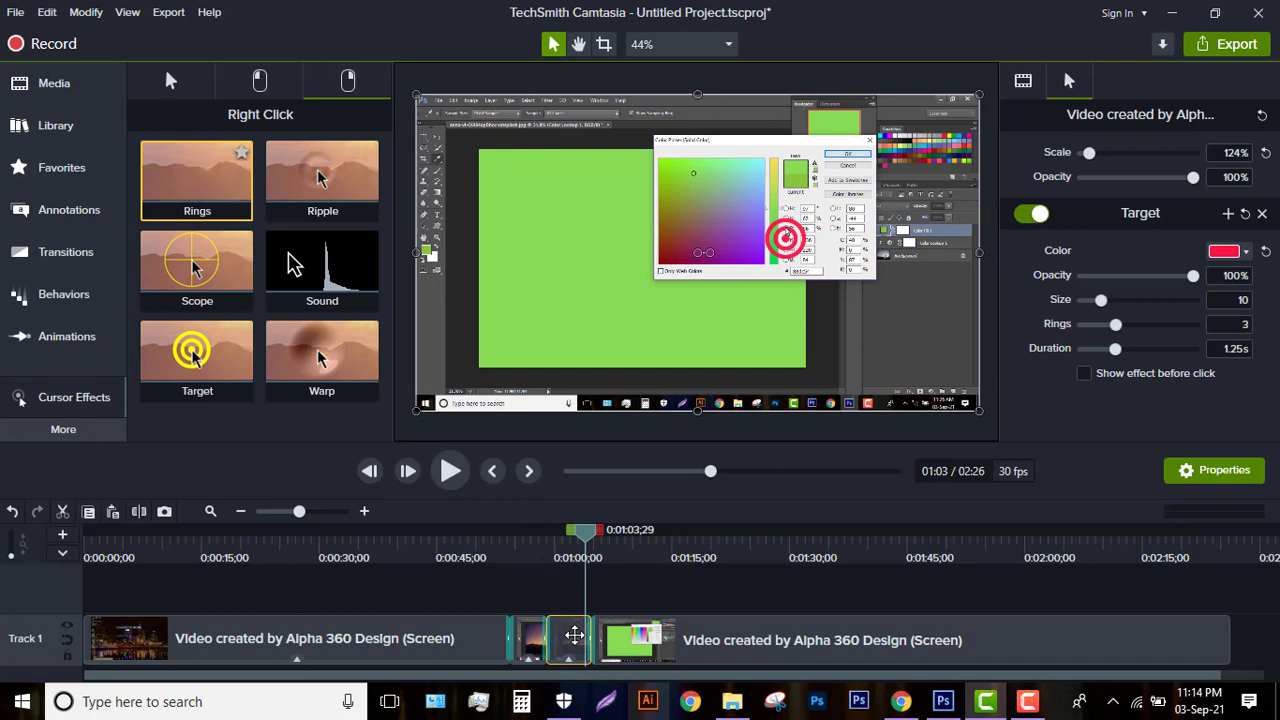
left_click_drag(574, 635, 573, 645)
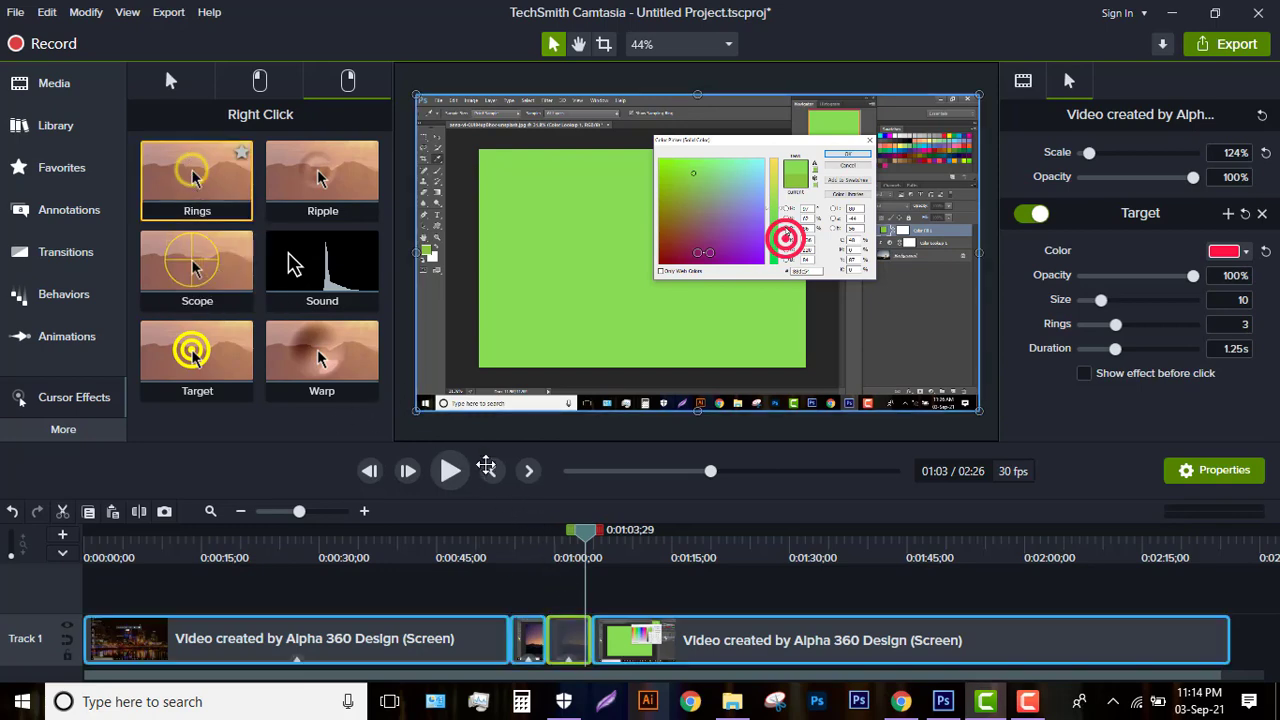
left_click_drag(486, 467, 568, 632)
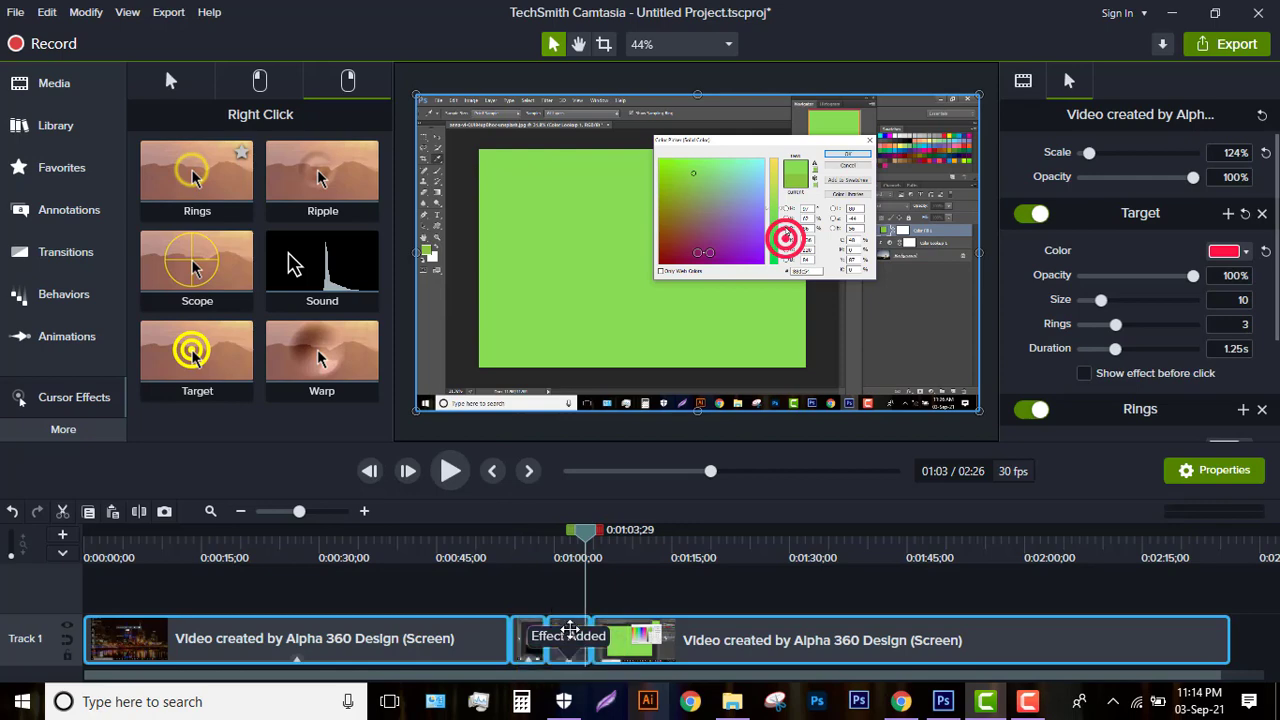
- Remove the Target and Rings cursor effects from the second short clip
left_click(569, 630)
left_click_drag(581, 537, 570, 541)
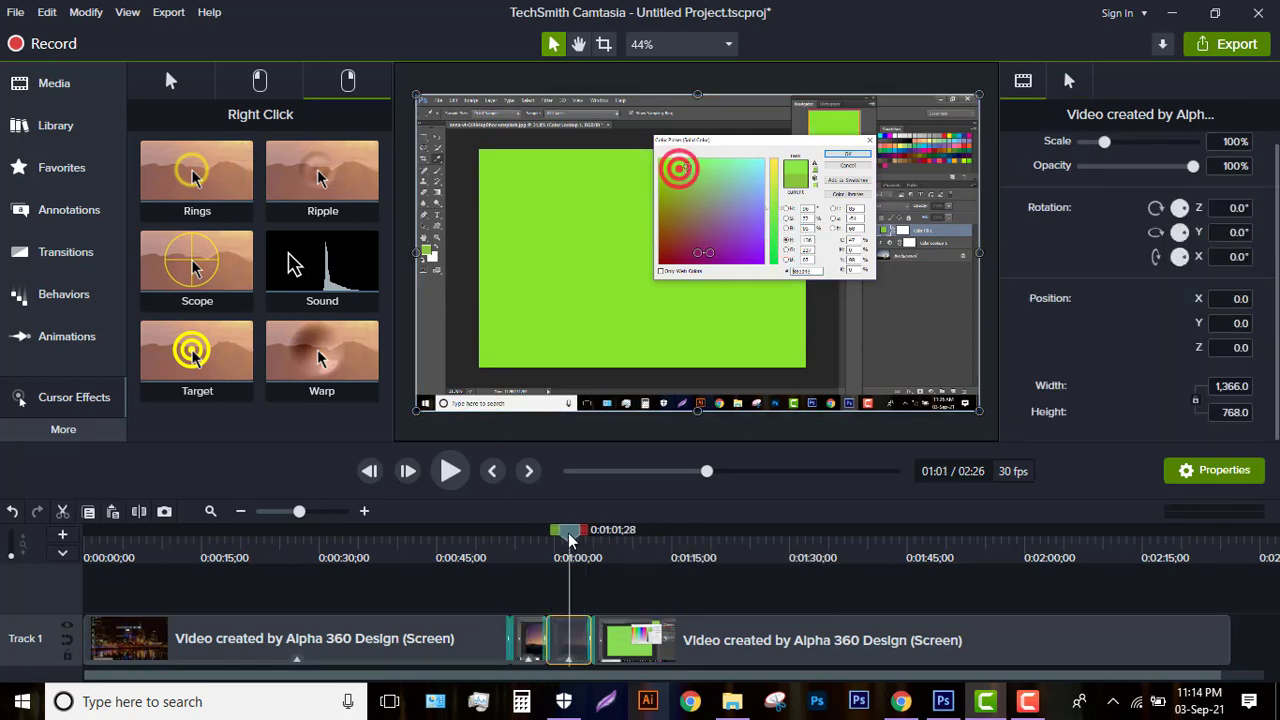
left_click(576, 656)
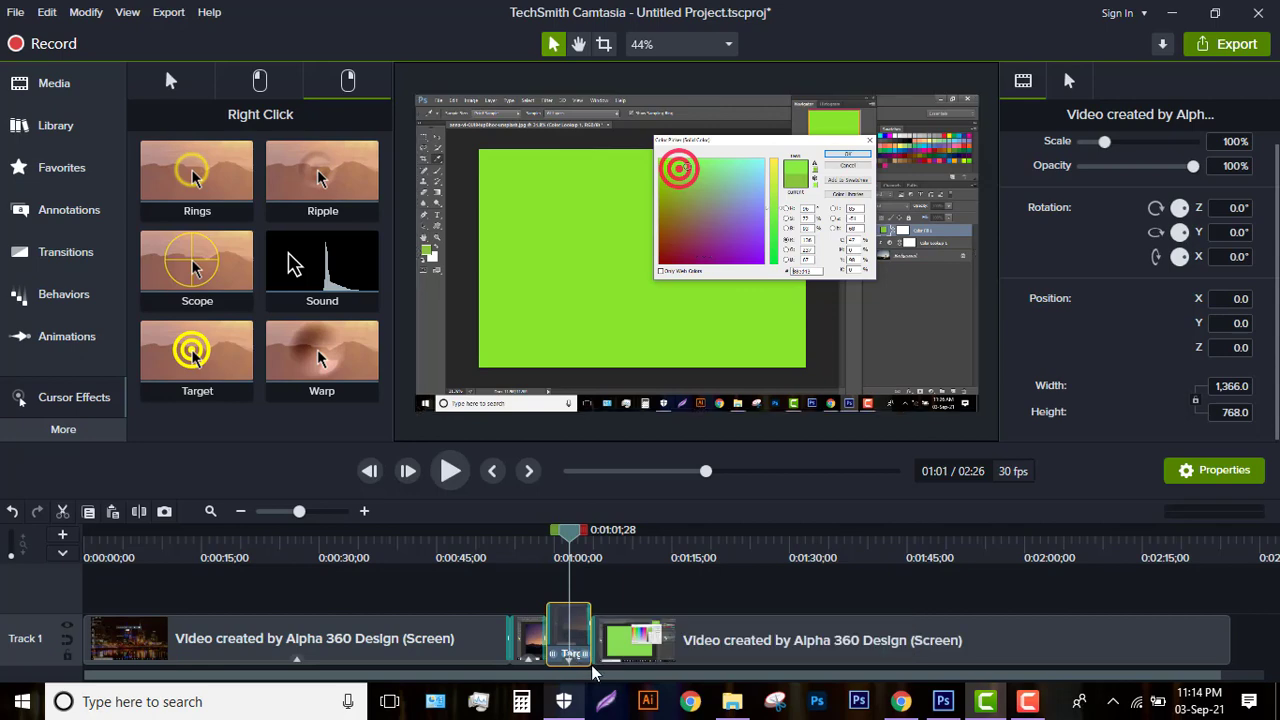
left_click(592, 664)
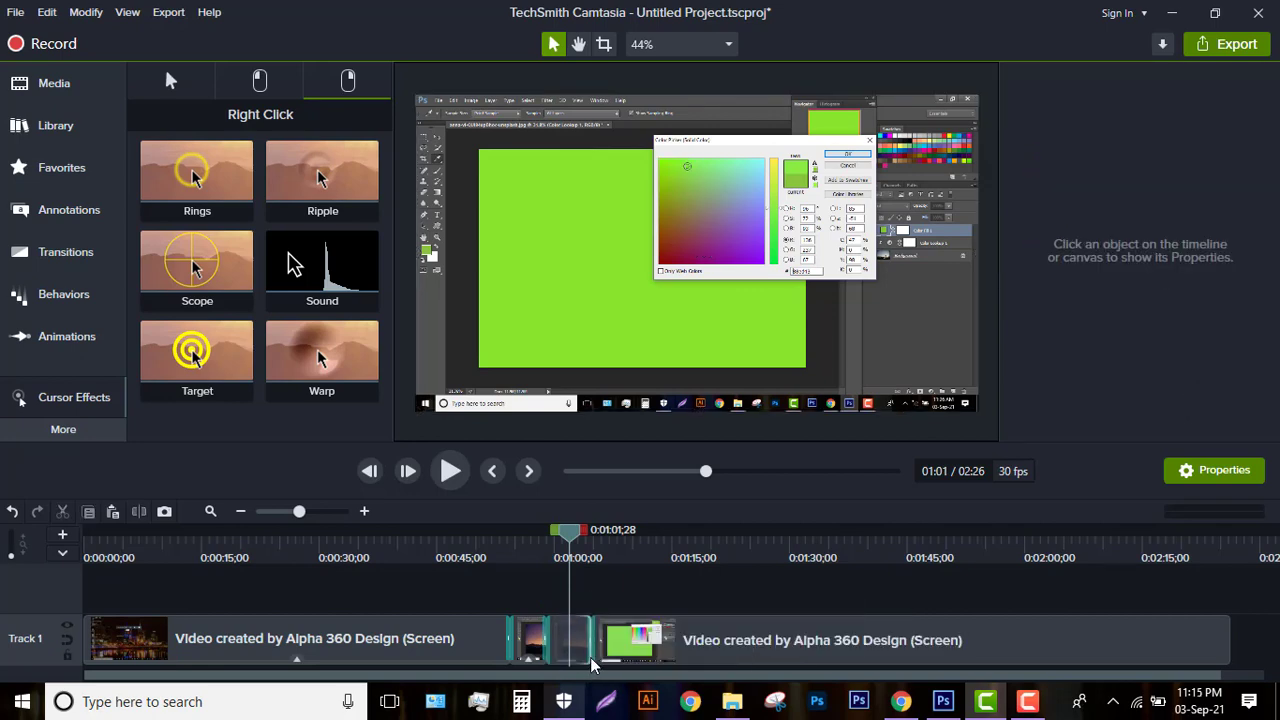
- Add the right-click Scope cursor effect to the second short clip and place the playhead at about 1:01
left_click(566, 638)
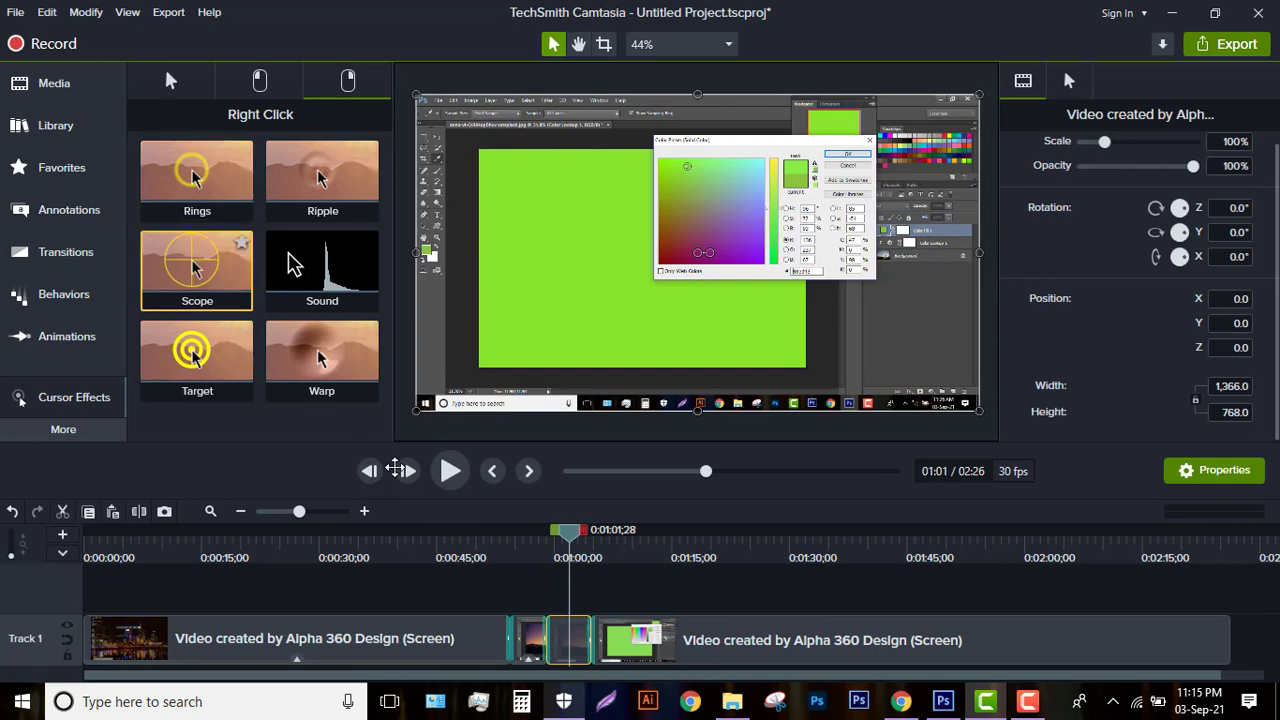
left_click_drag(192, 258, 561, 532)
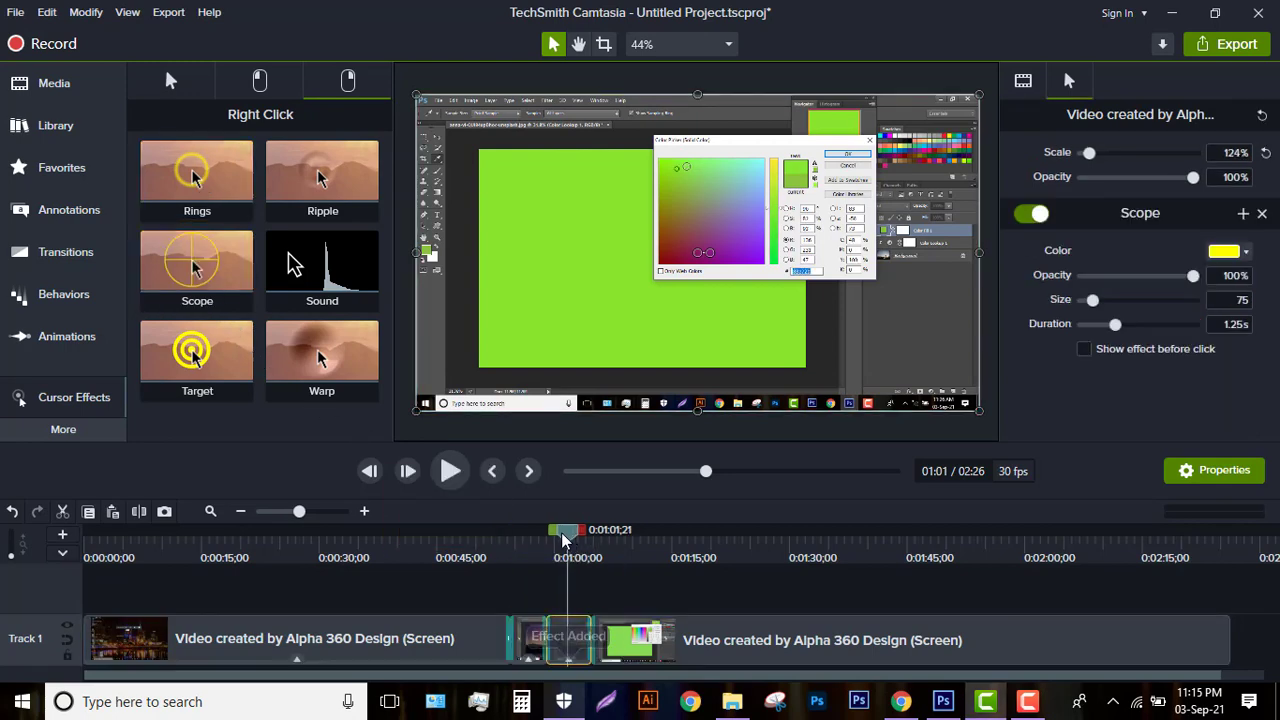
- Play back the clip with Scope, and set its cursor scale to 276% and the Scope duration to 1.22 s
left_click(452, 471)
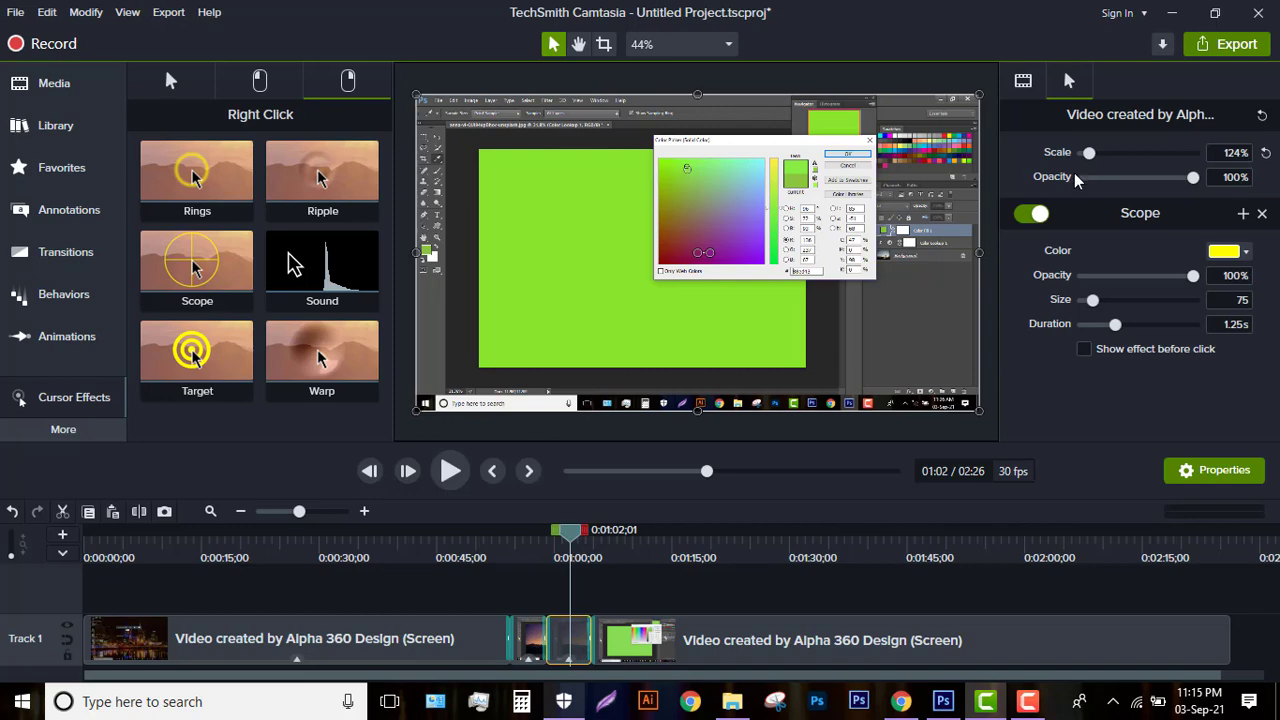
left_click(450, 474)
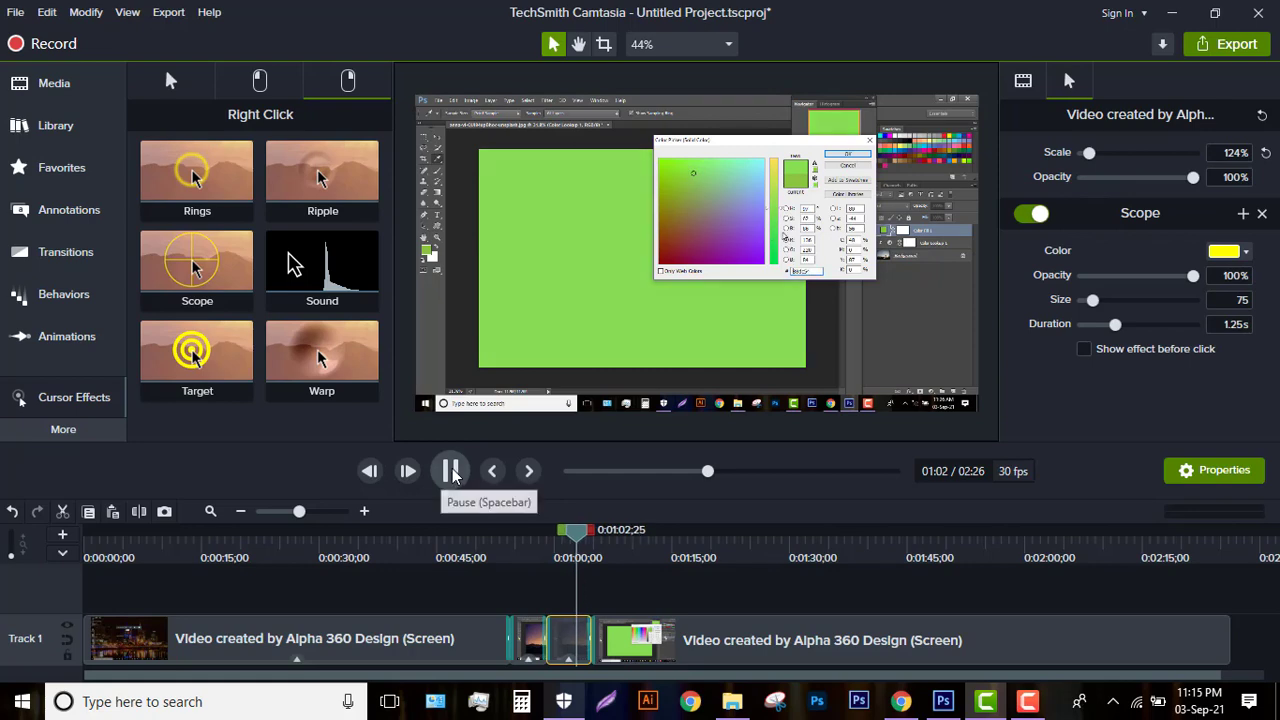
left_click(450, 468)
mouse_move(592, 531)
left_mouse_down()
mouse_move(562, 540)
mouse_move(573, 540)
left_mouse_up()
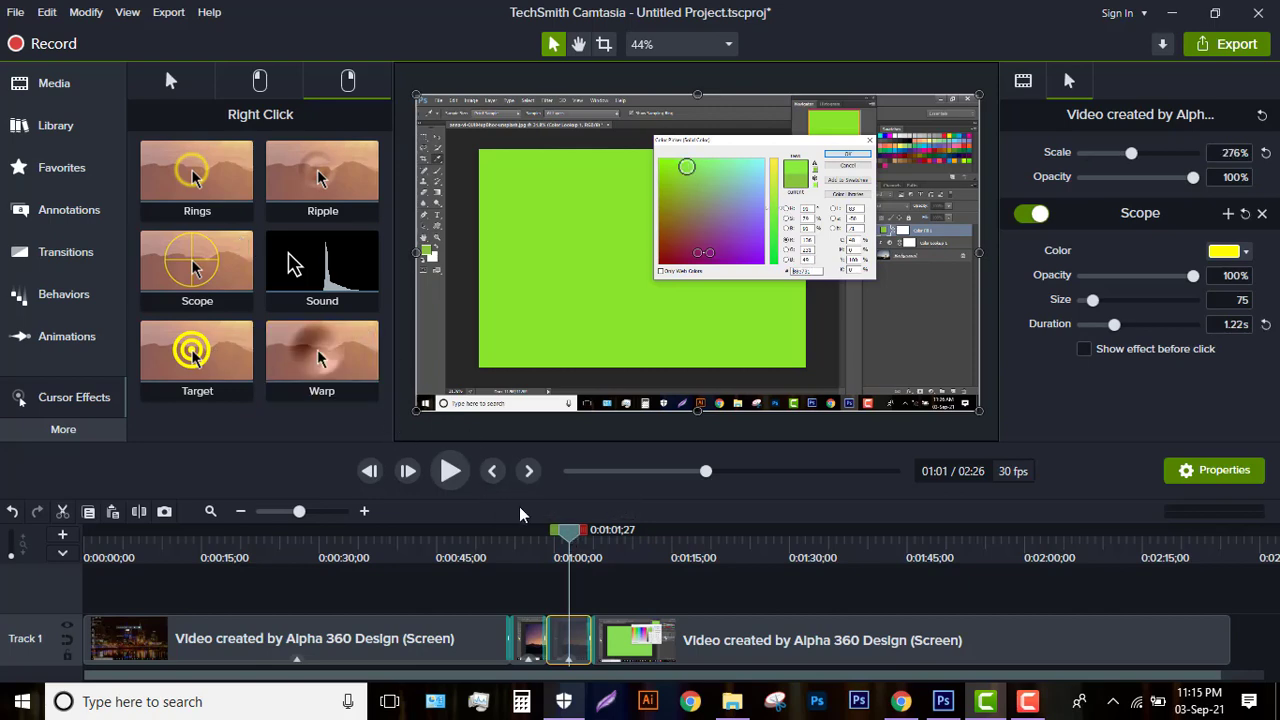
- Play back parts of the last clip around 1:33 and 1:41, and return the playhead to about 0:32
left_click_drag(572, 540, 766, 539)
left_click(450, 471)
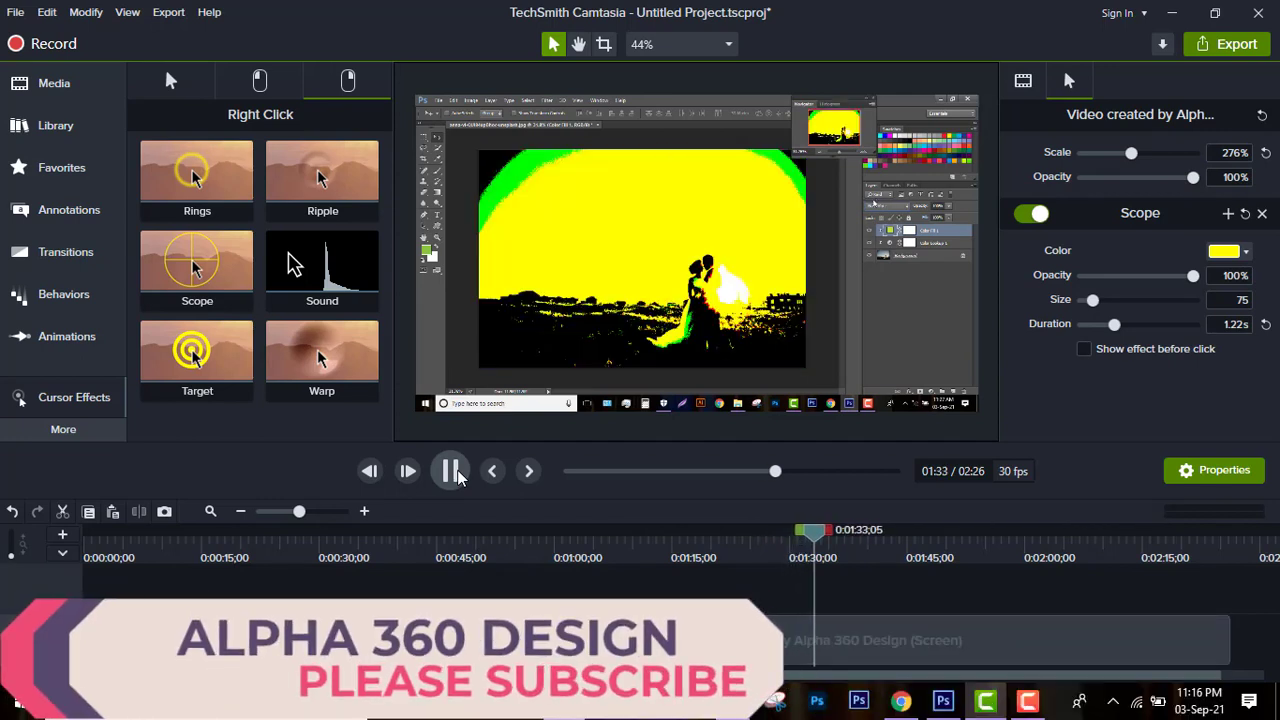
left_click(451, 471)
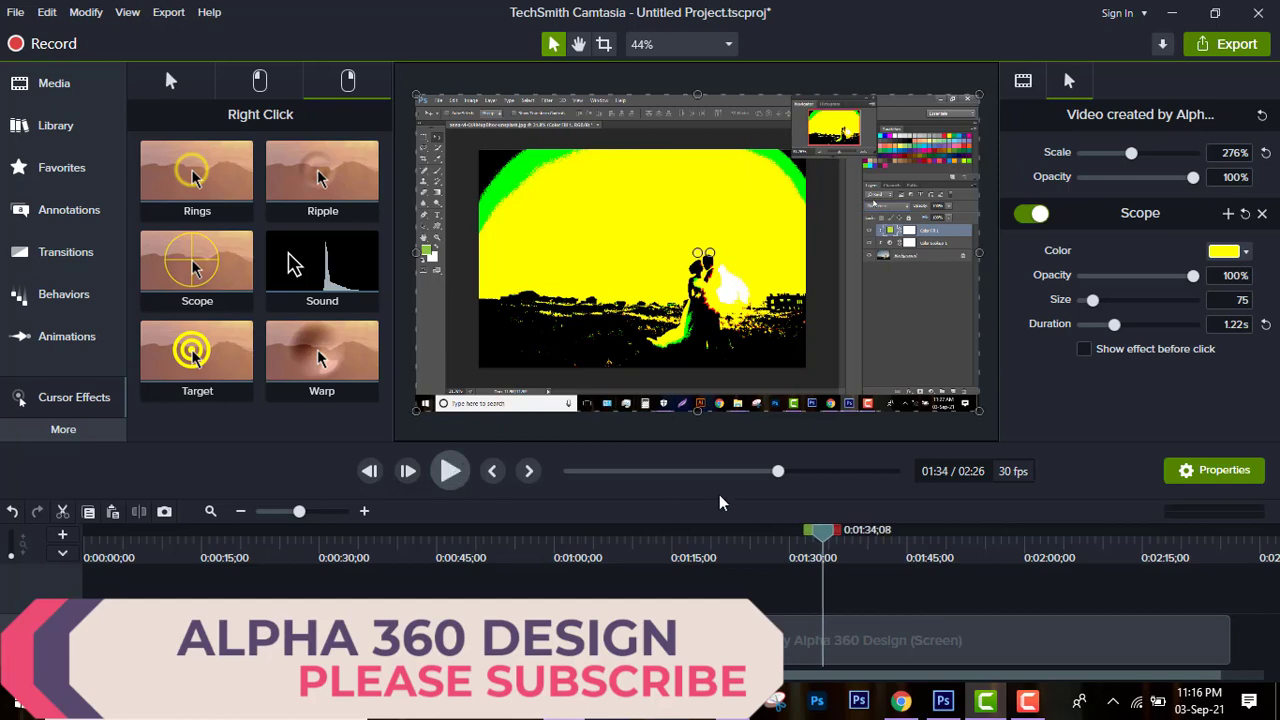
left_click(847, 538)
left_click_drag(870, 540, 890, 540)
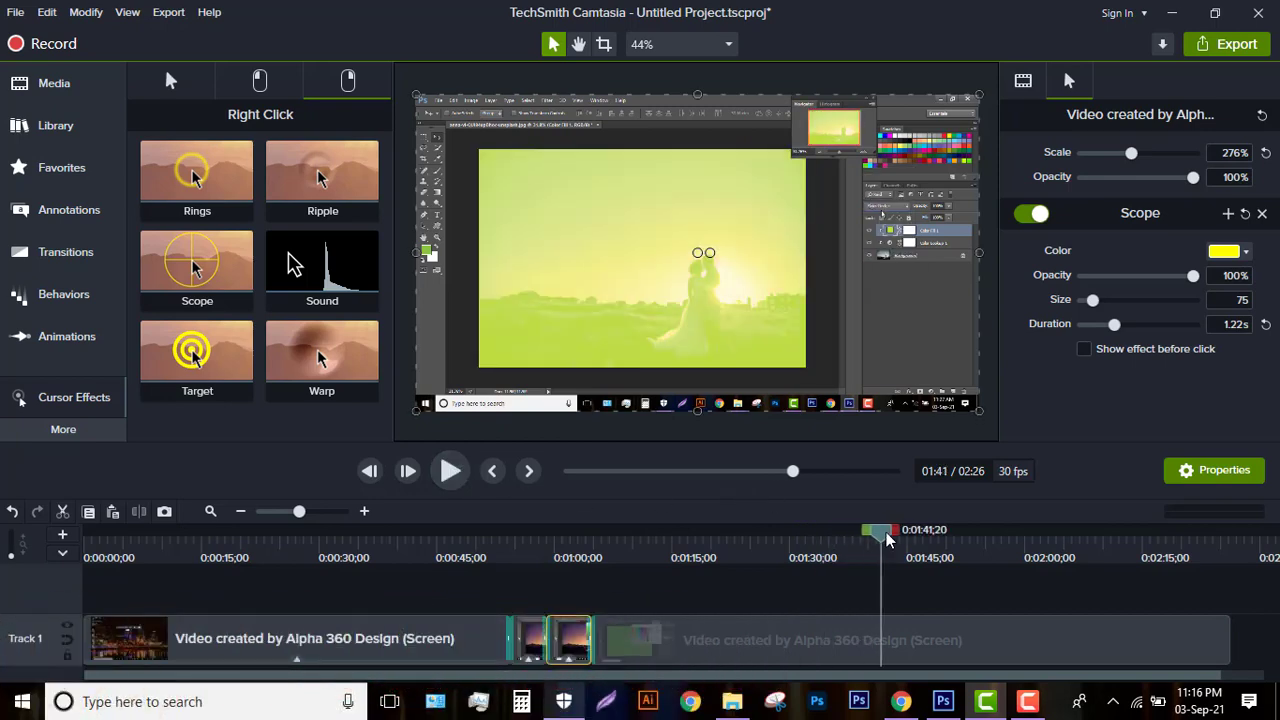
left_click(449, 470)
left_click(449, 470)
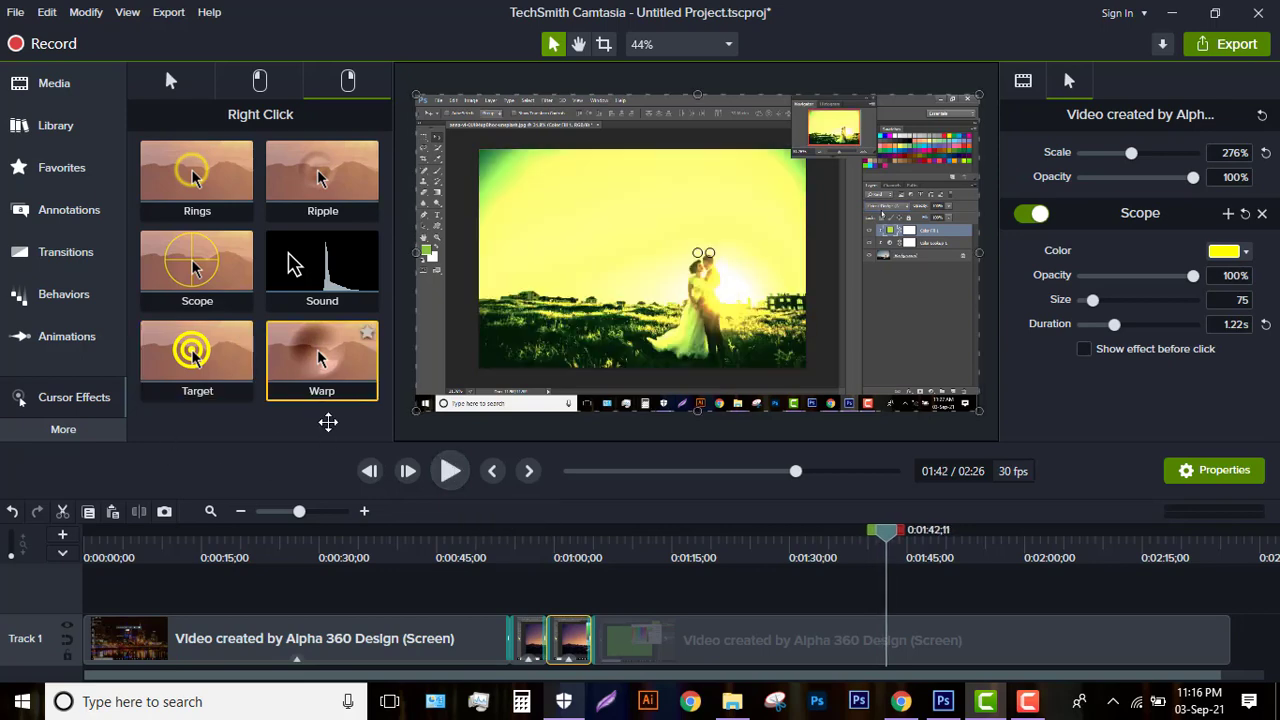
left_click_drag(893, 537, 335, 556)
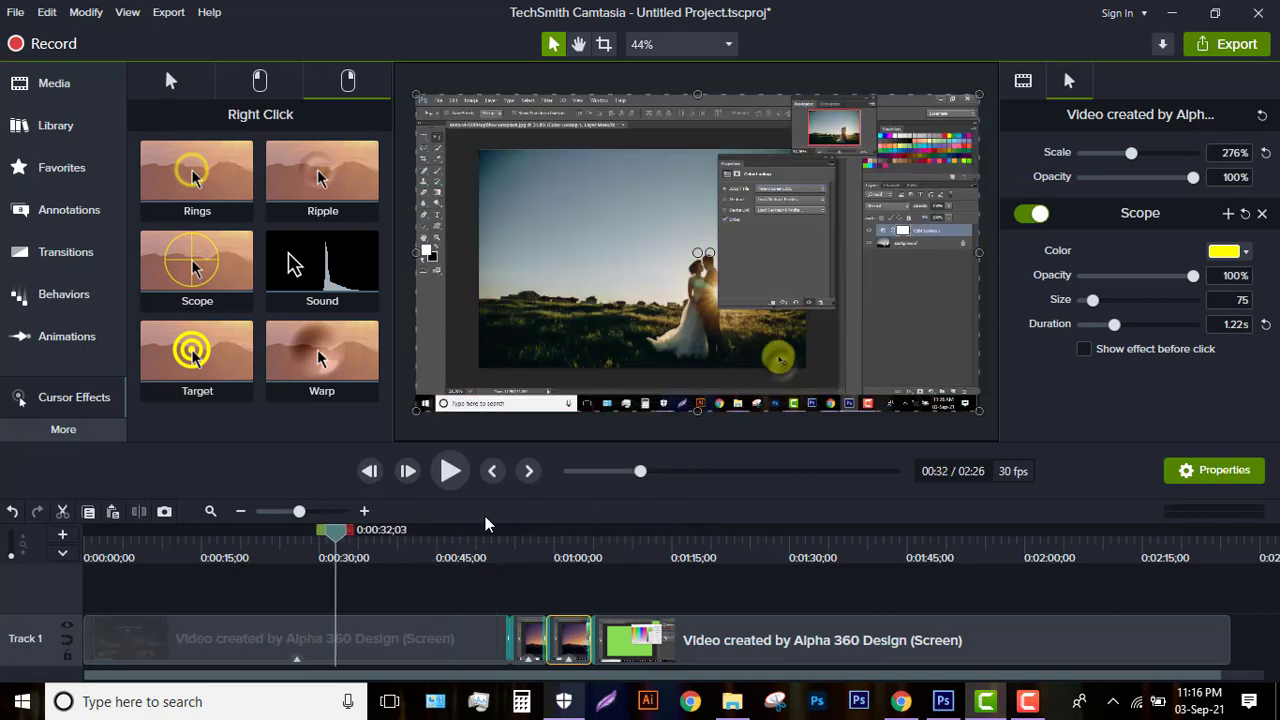